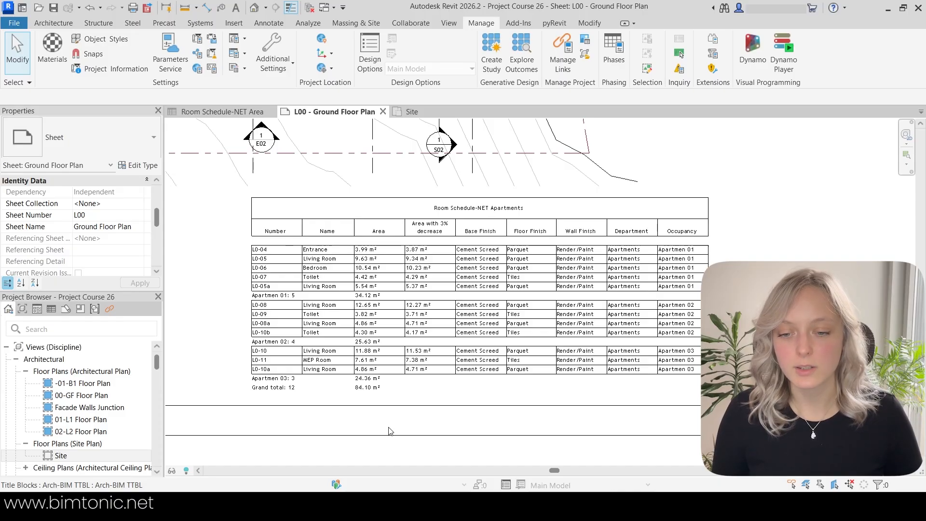
Step: Examine the title text style choices in the appearance settings of the Room Schedule-NET Area schedule
left_click(236, 112)
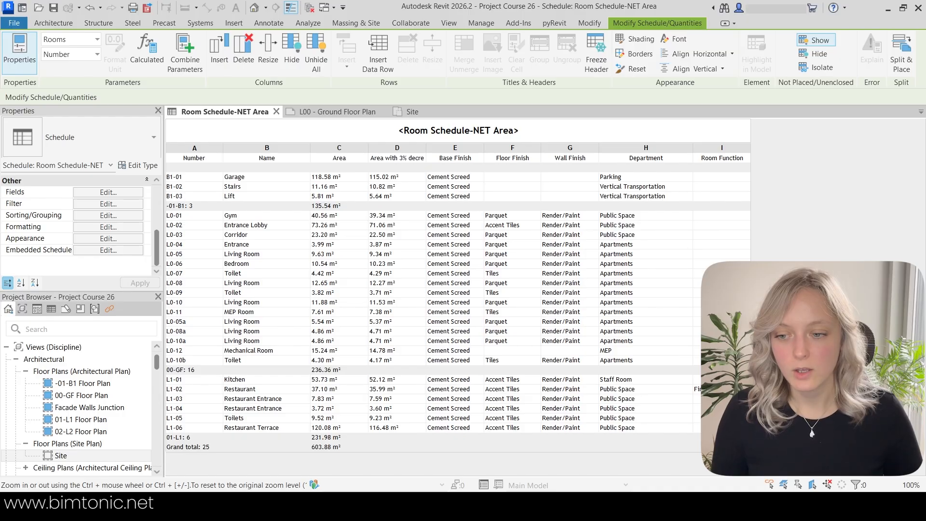
left_click(106, 240)
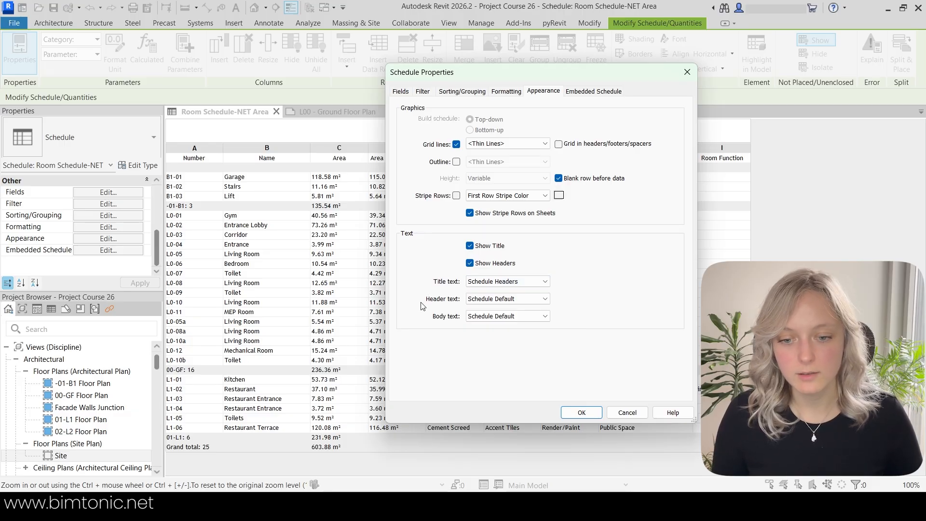
left_click(502, 283)
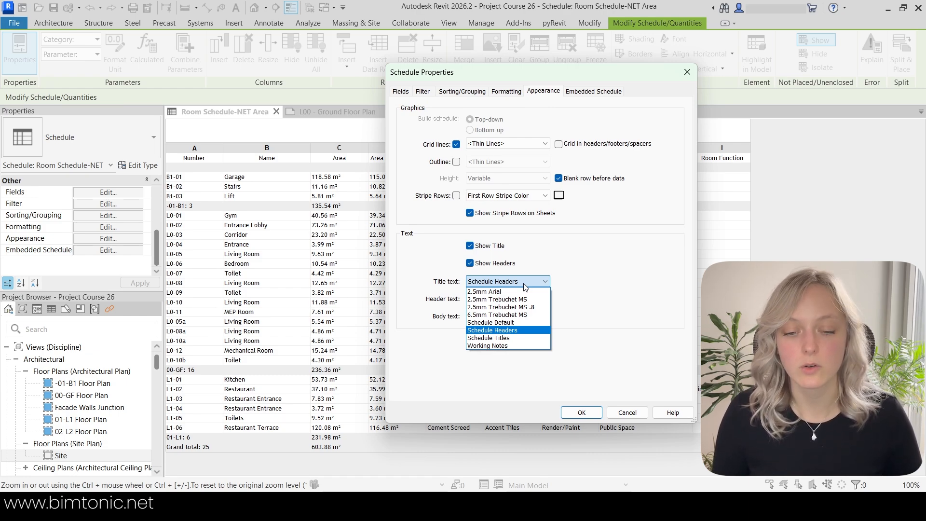
left_click(526, 286)
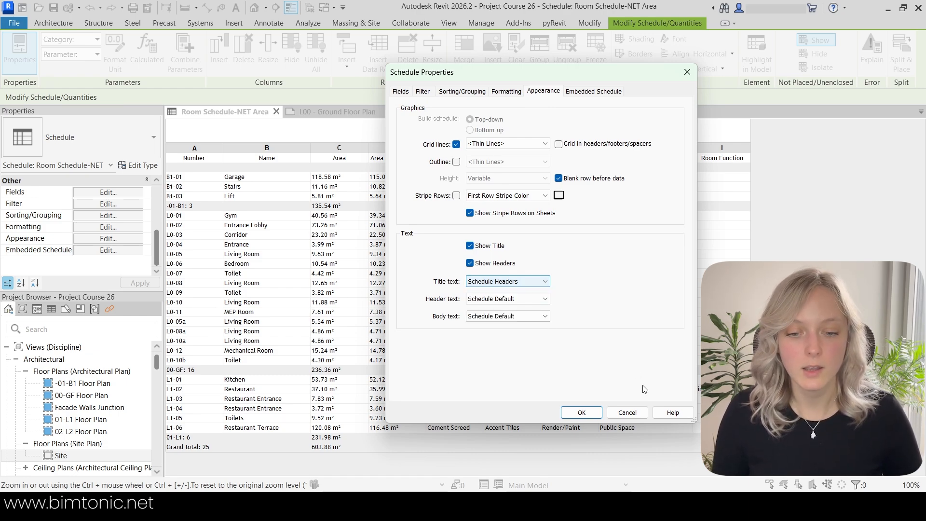
left_click(627, 413)
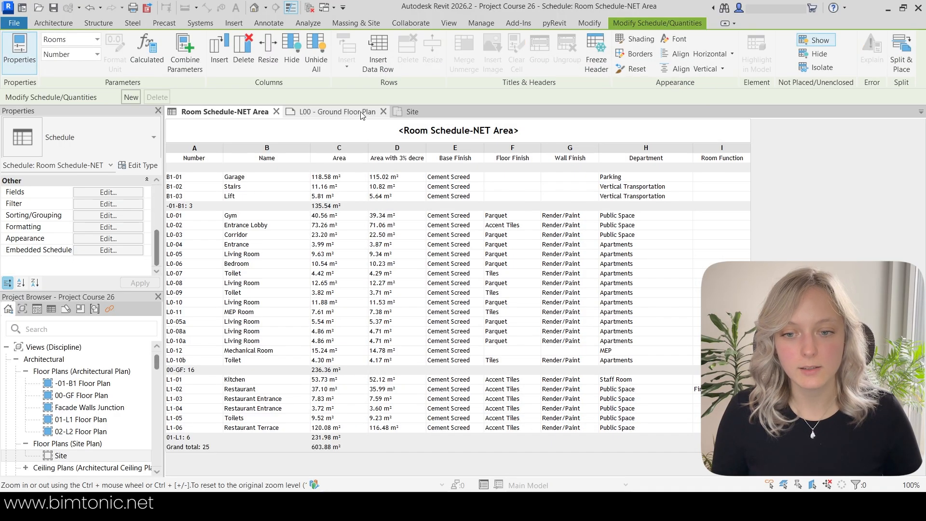
Step: From the Site floor plan, duplicate the 2.5mm Arial text type under the name 5mm Arial Narrow
left_click(413, 111)
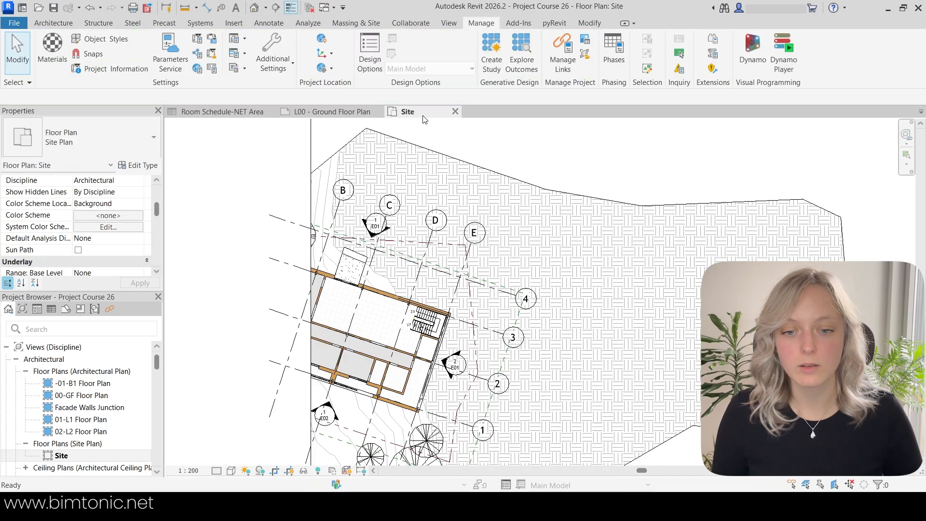
left_click(268, 23)
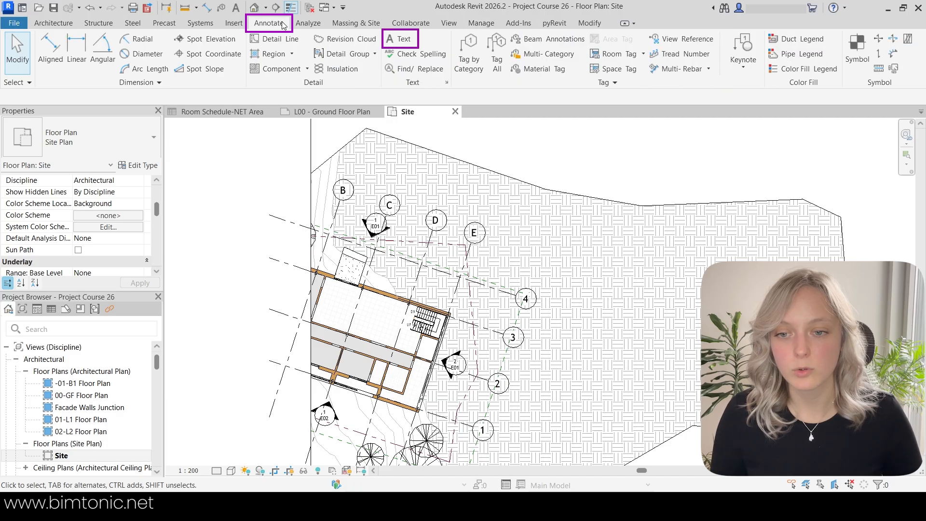
left_click(404, 39)
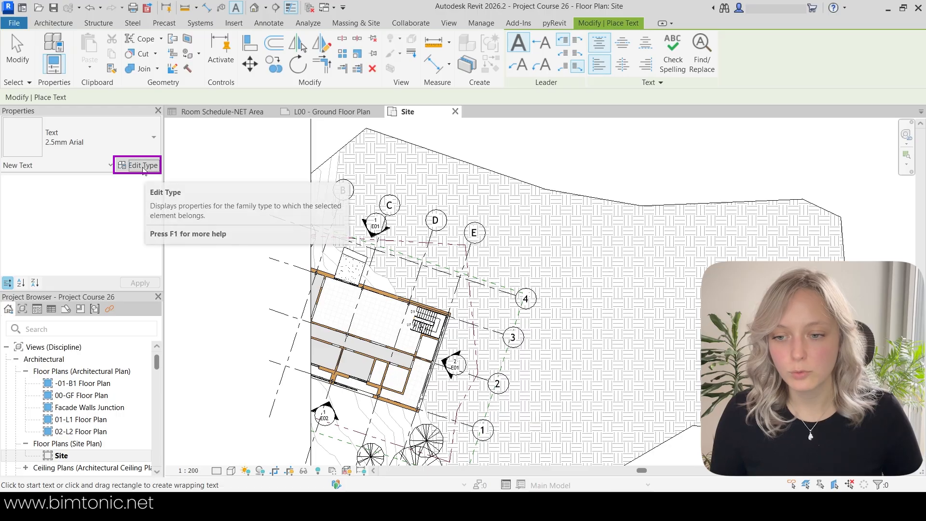
left_click(142, 167)
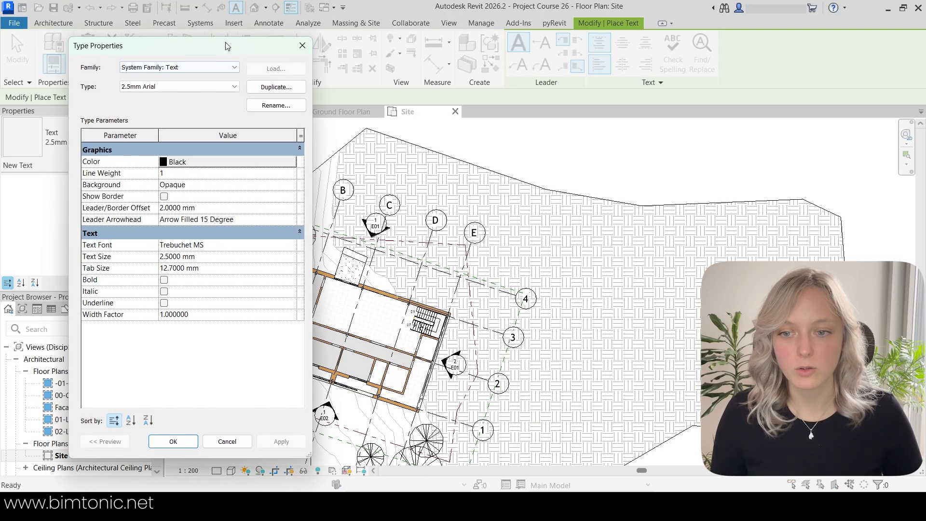
left_click_drag(238, 49, 357, 54)
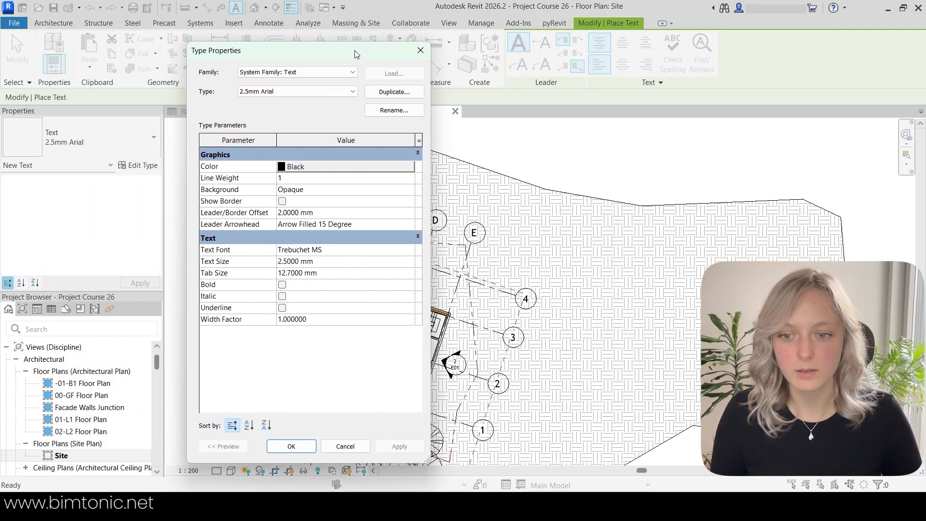
left_click(377, 93)
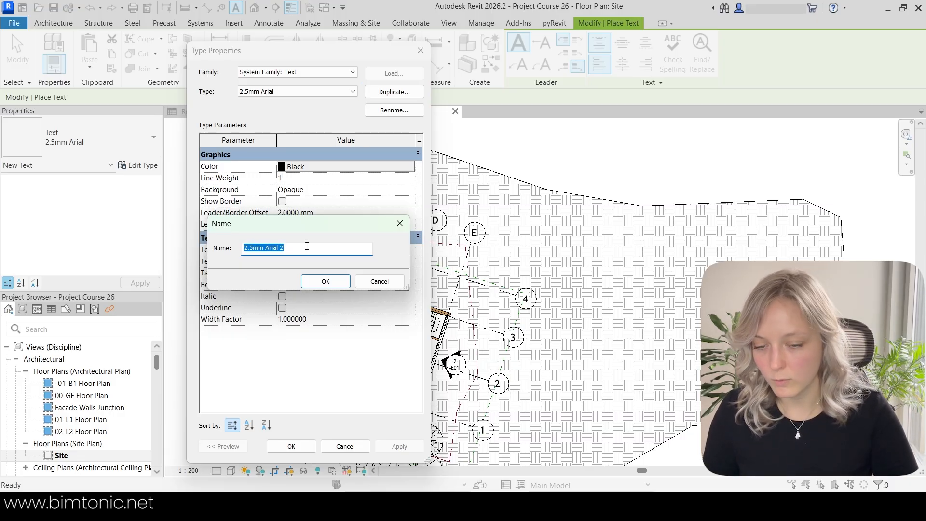
type("5mm")
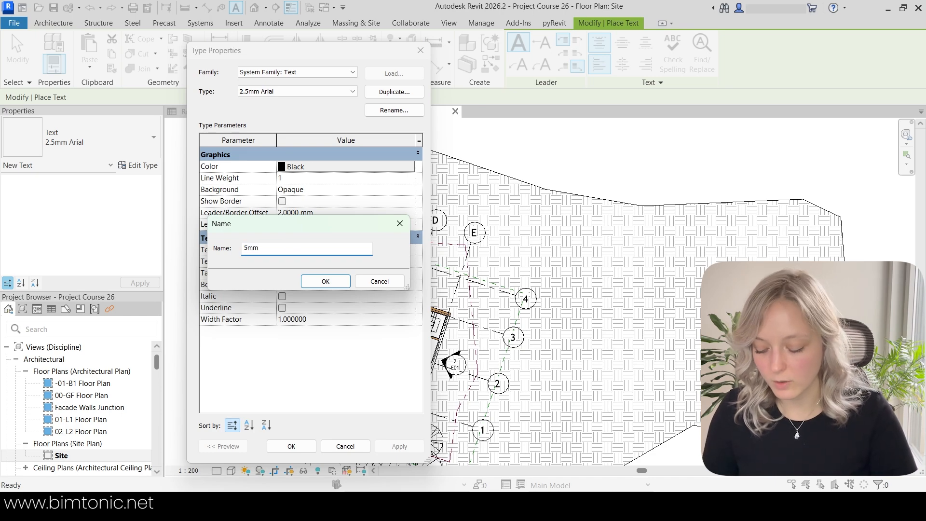
key("ctrl+a")
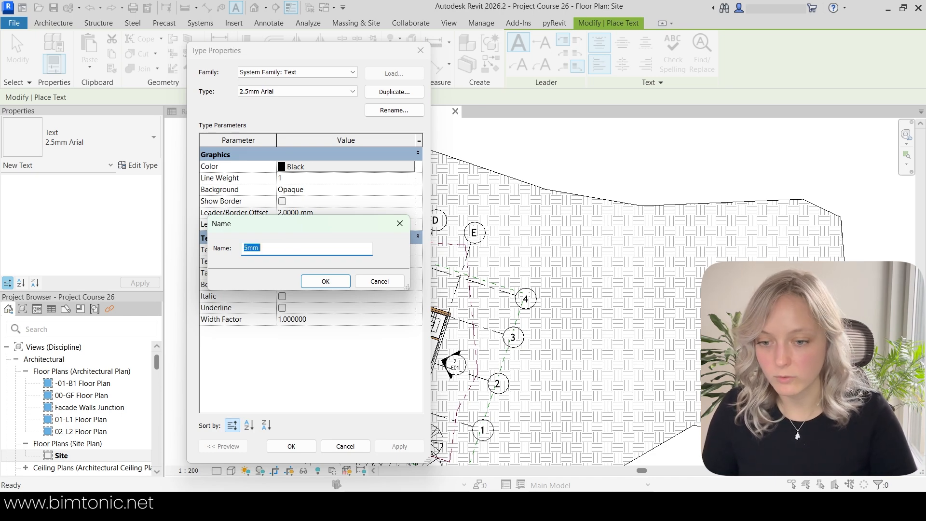
left_click(321, 247)
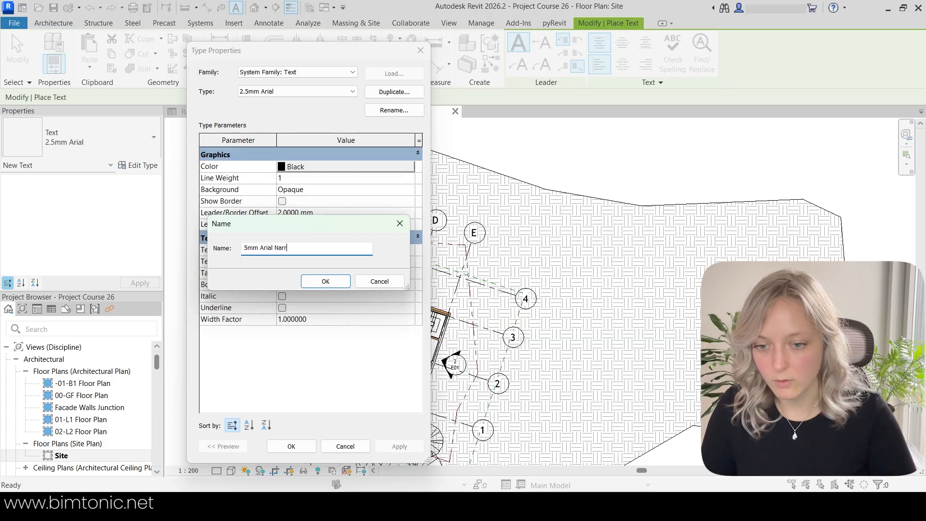
left_click(324, 281)
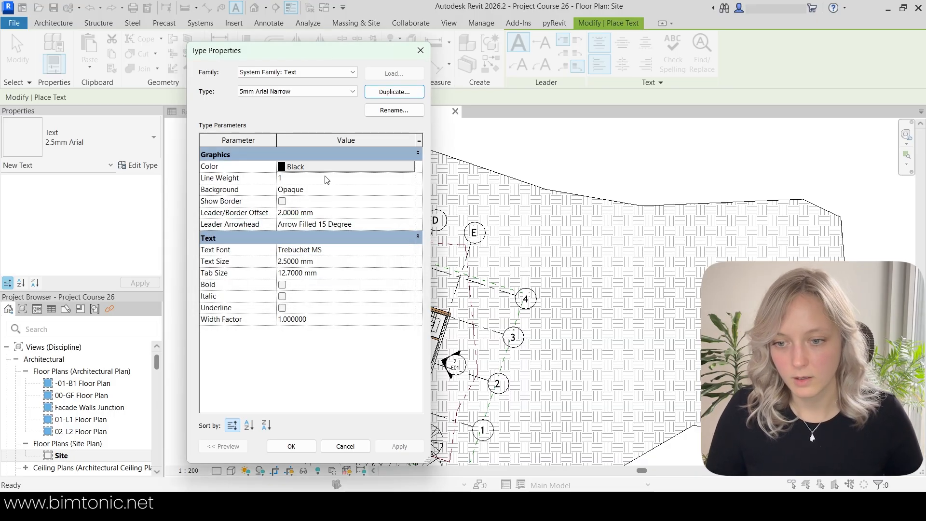
Step: Set the 5mm Arial Narrow text type's color to dark red, RGB 100-000-000
left_click(325, 169)
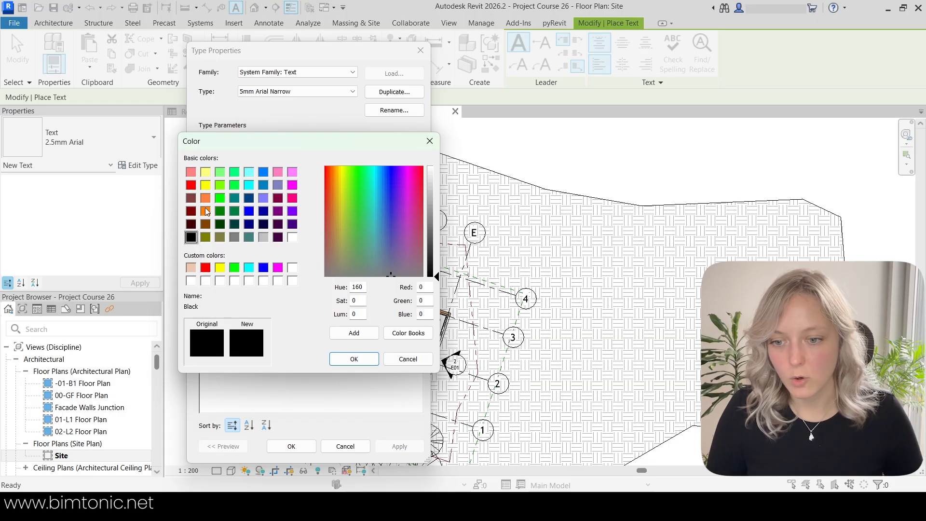
left_click(191, 211)
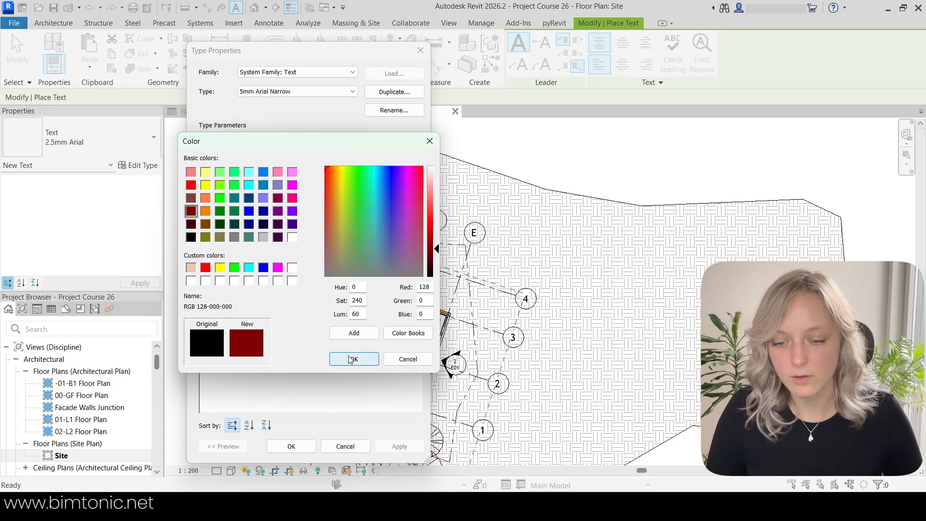
left_click(436, 255)
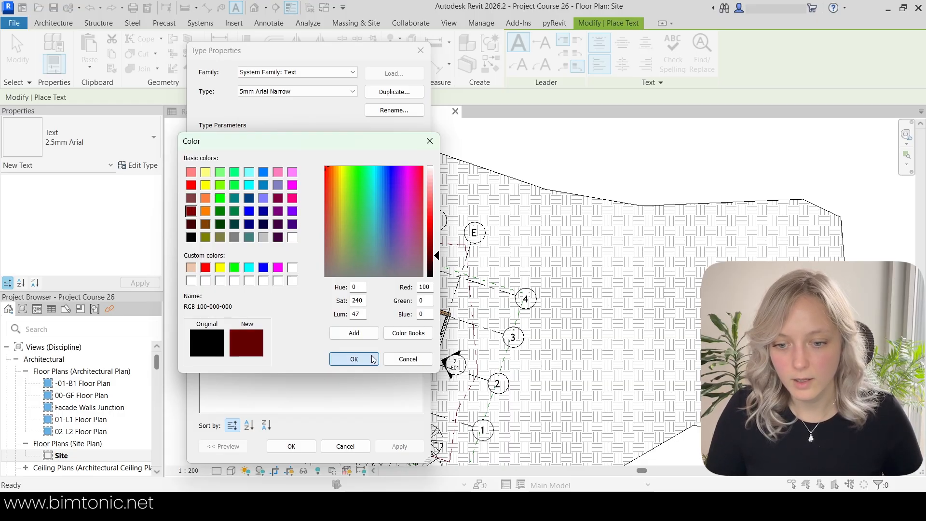
left_click(354, 359)
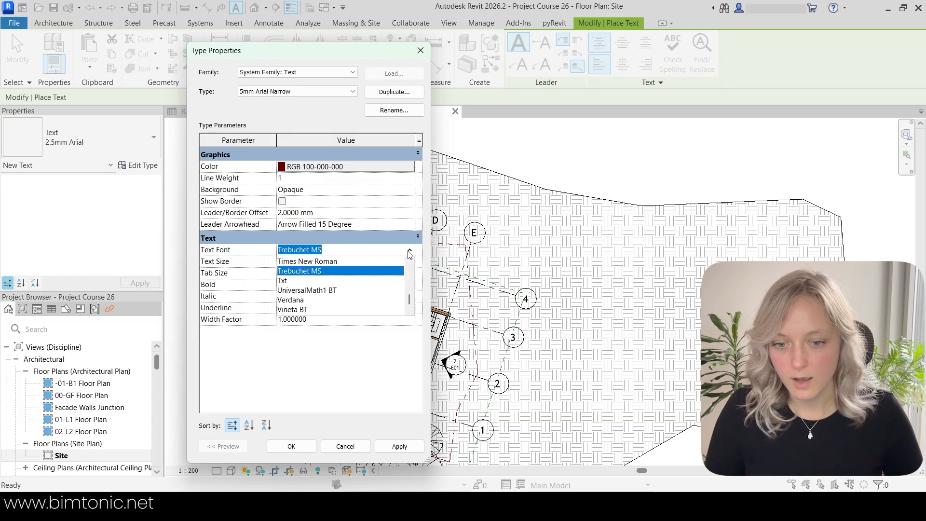
Step: Set the text font of the 5mm Arial Narrow type to Arial Narrow
left_click(410, 250)
type("Archivo")
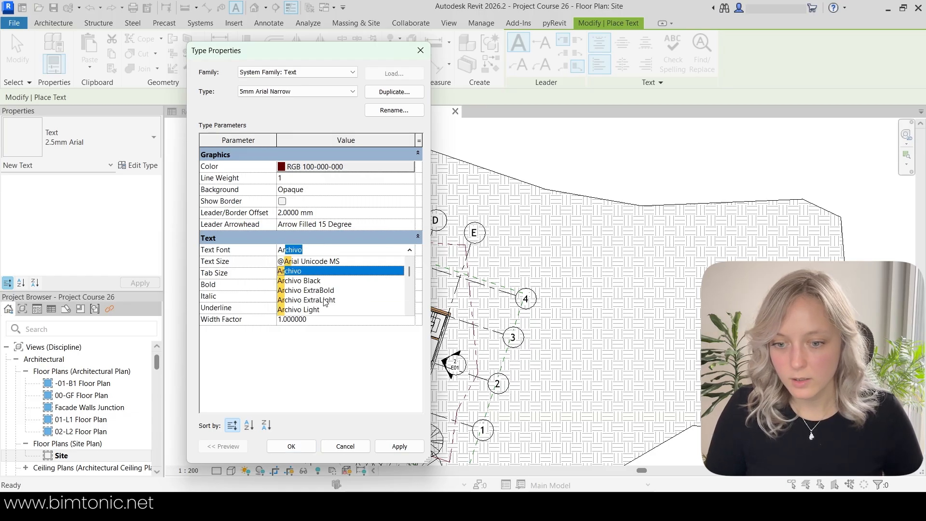
scroll(328, 307, "down", 4)
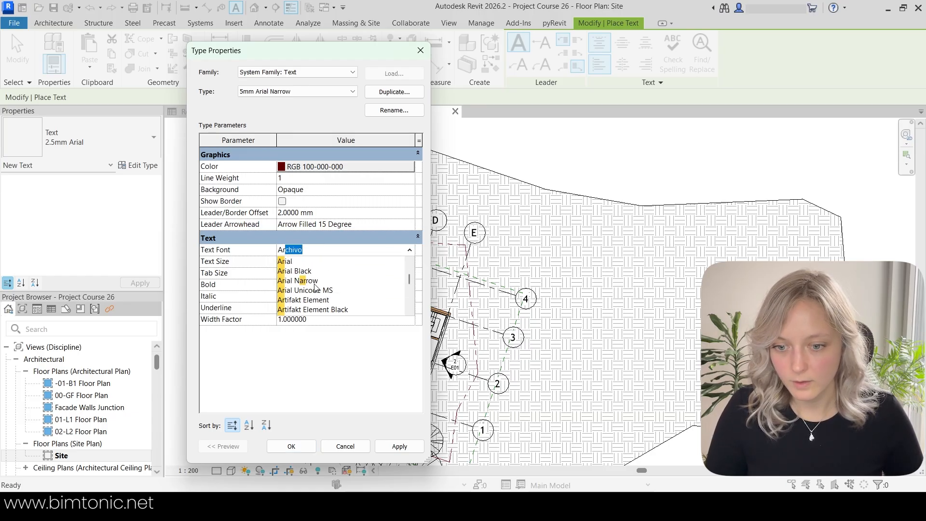
left_click(314, 283)
Step: Set the 5mm Arial Narrow type's text size to 5 mm, make it bold, and accept the type changes
left_click(389, 265)
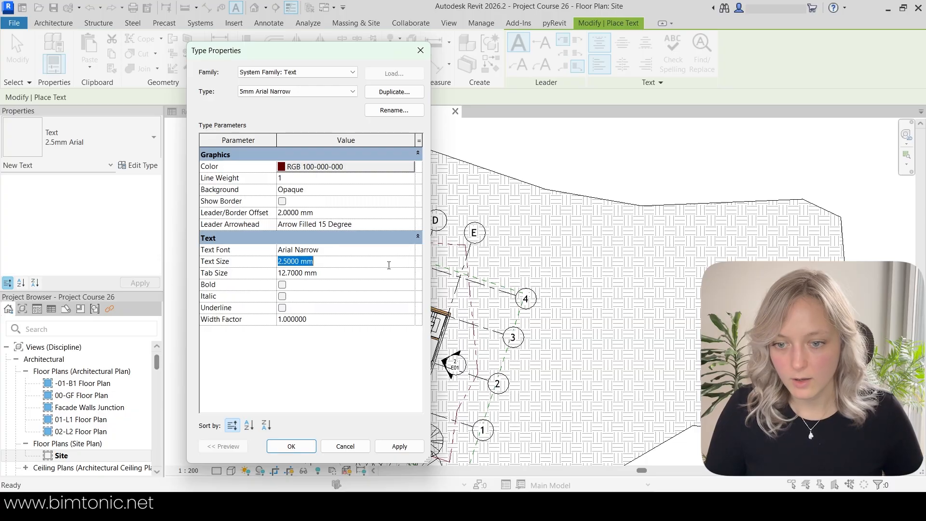
type("5")
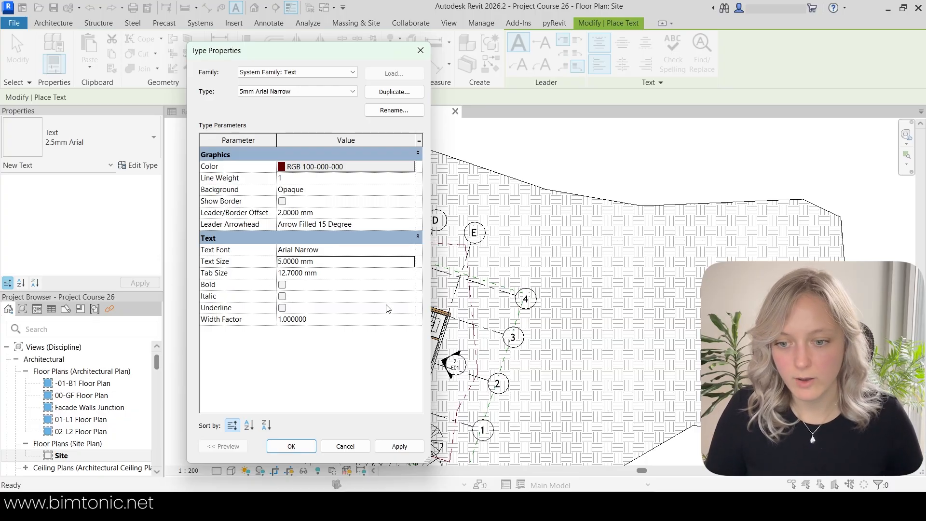
key("Return")
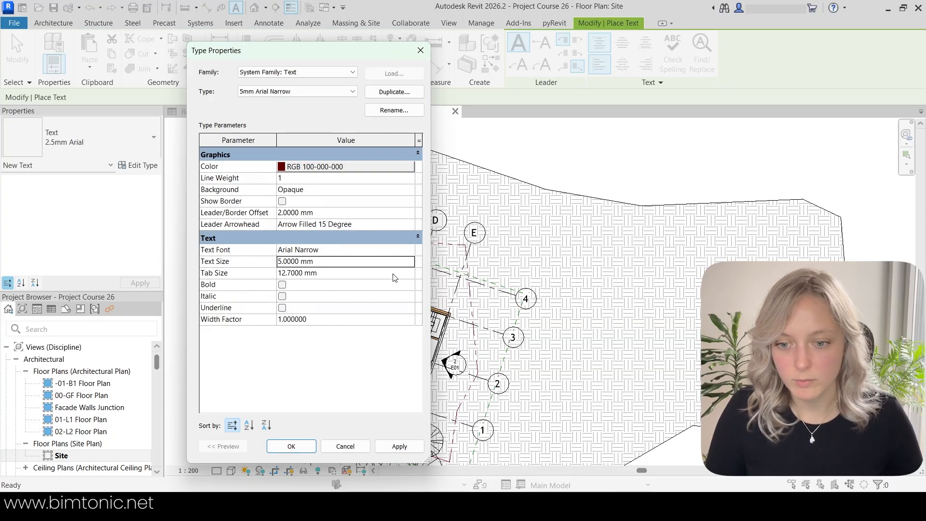
left_click(282, 285)
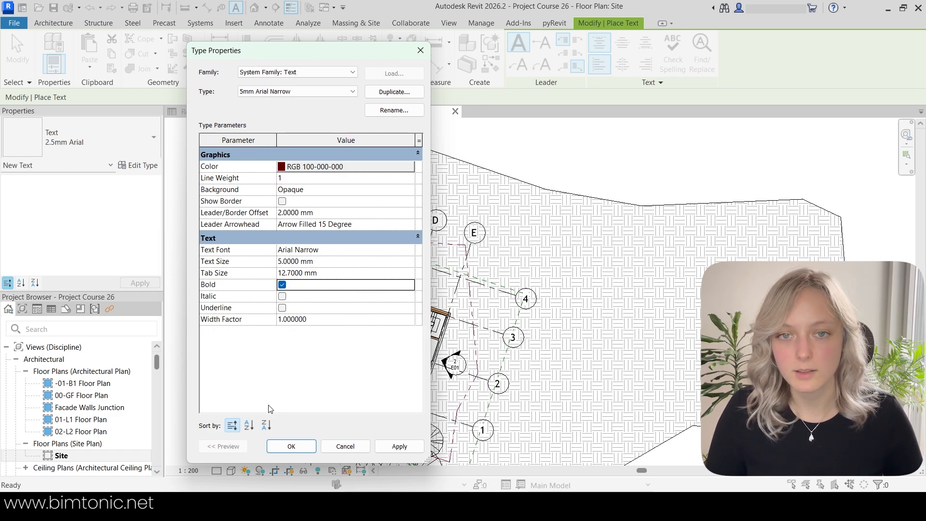
left_click(291, 446)
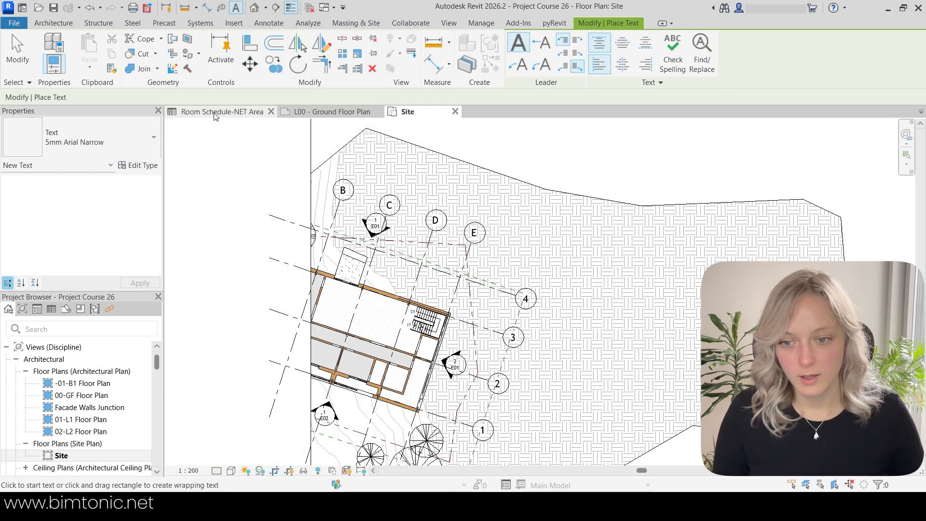
Step: Duplicate the 5mm Arial Narrow text type under the name 4mm Arial Narrow
left_click(144, 165)
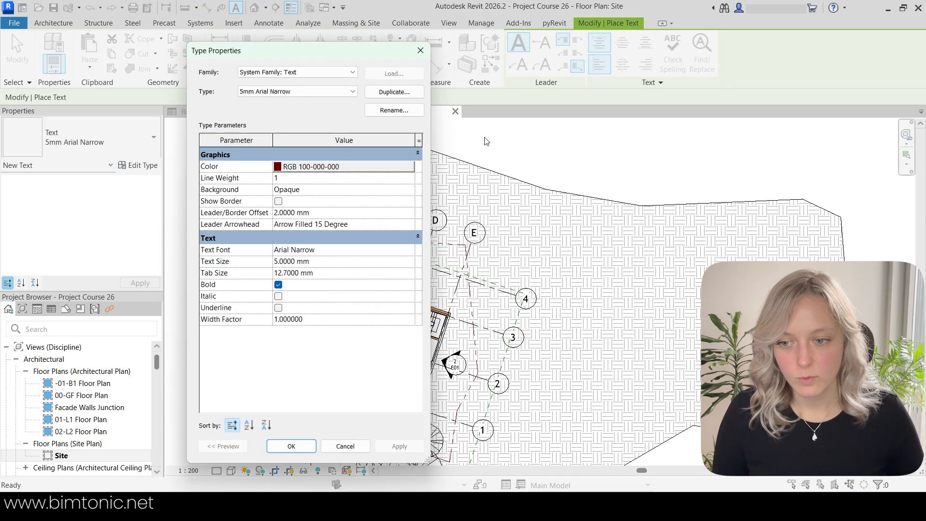
left_click(405, 93)
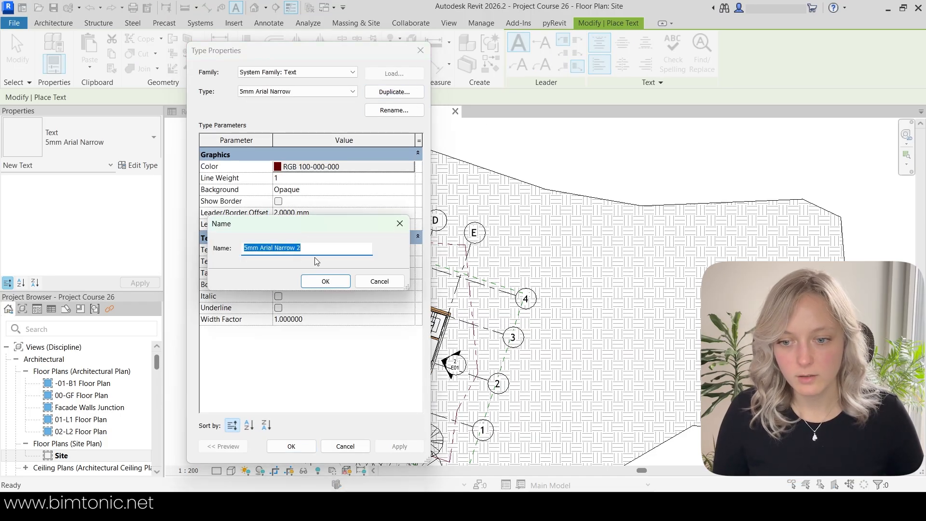
left_click(246, 248)
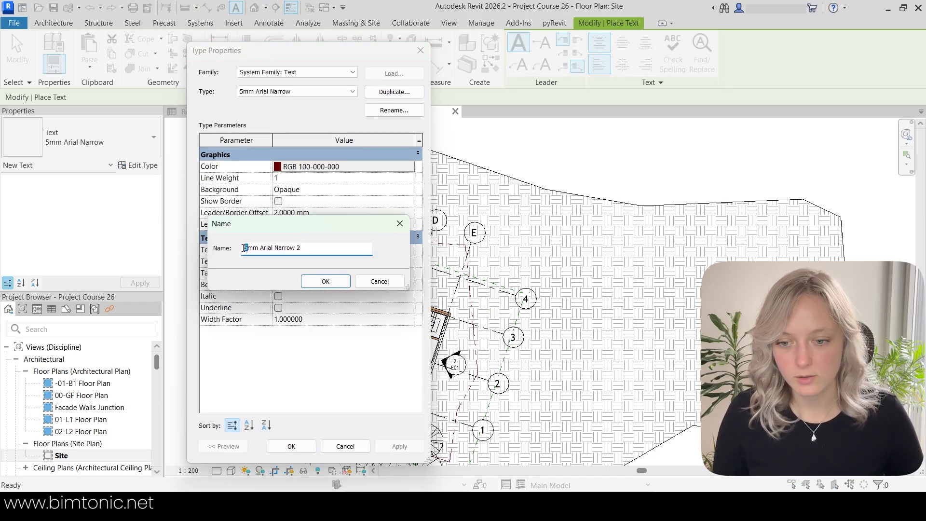
type("4")
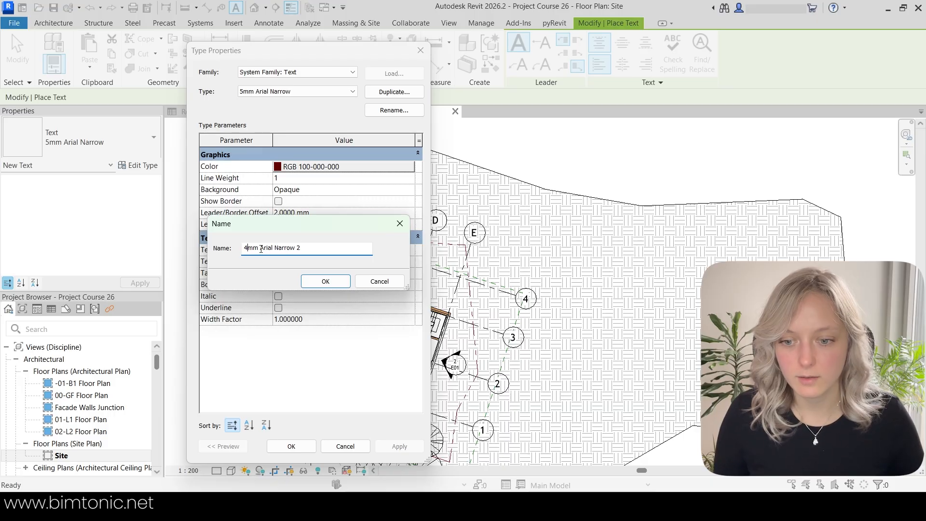
left_click_drag(261, 249, 318, 247)
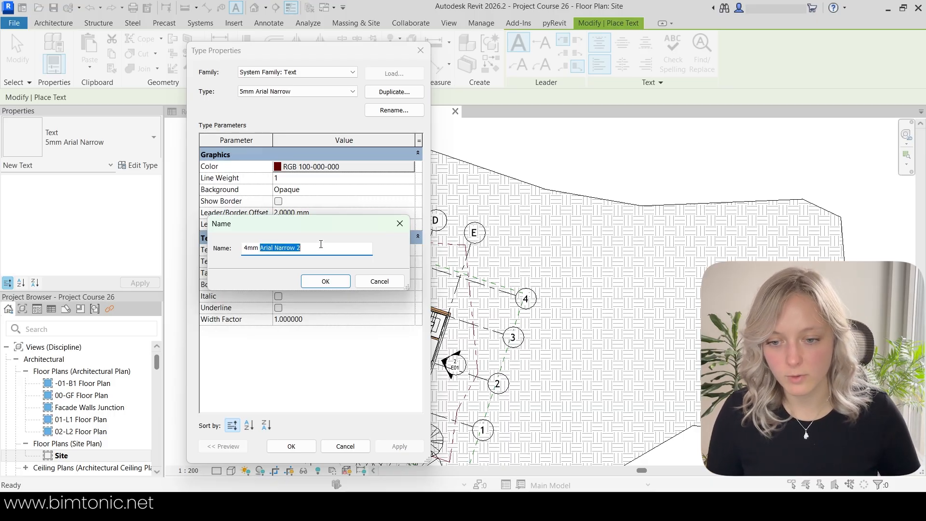
left_click(321, 244)
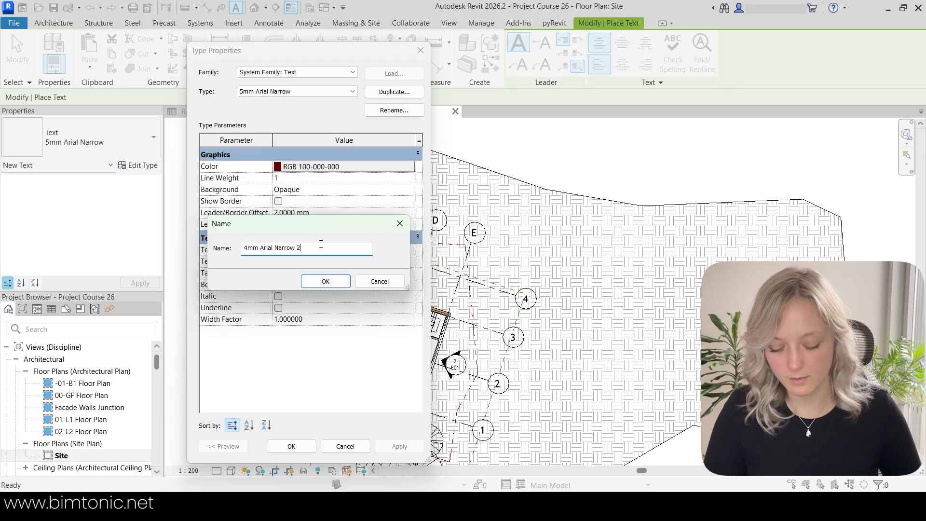
left_click(326, 281)
Step: Set the 4mm Arial Narrow type's text size to 4 mm and its color to black
left_click(367, 263)
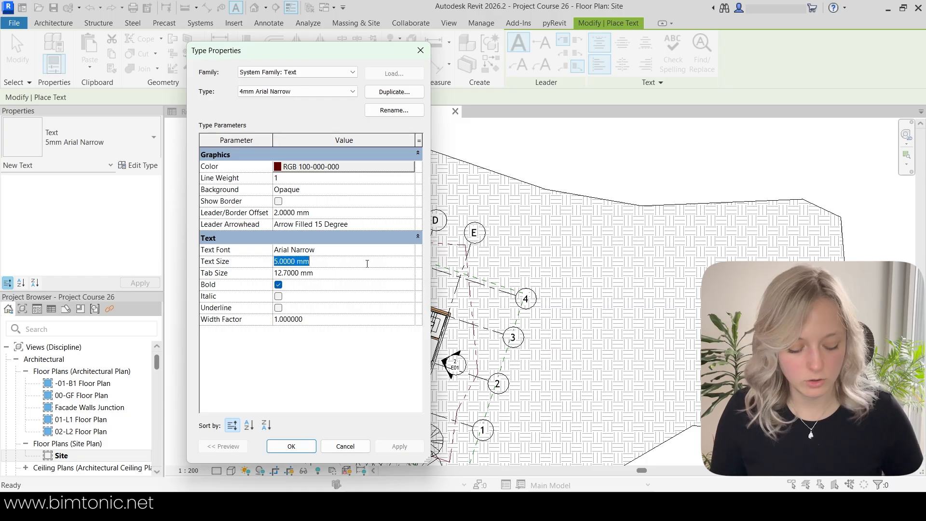
type("4")
left_click(318, 170)
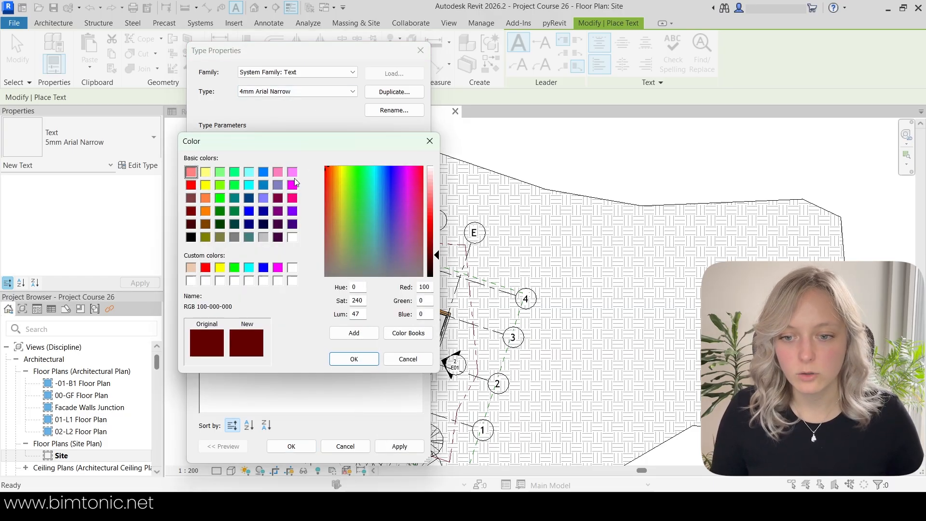
left_click(191, 237)
left_click(354, 359)
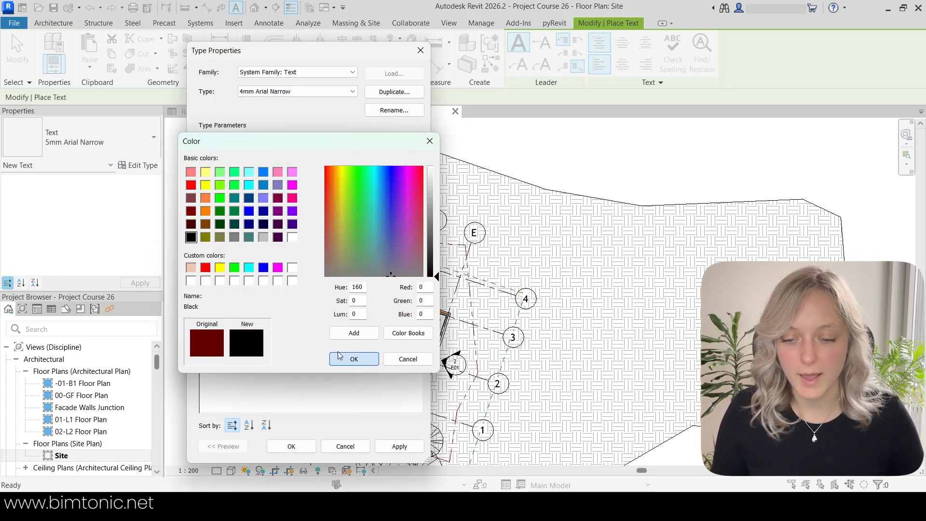
Step: Rename the 4mm Arial Narrow text type as 4mm Arial Narrow Bold and accept the type changes
left_click(278, 284)
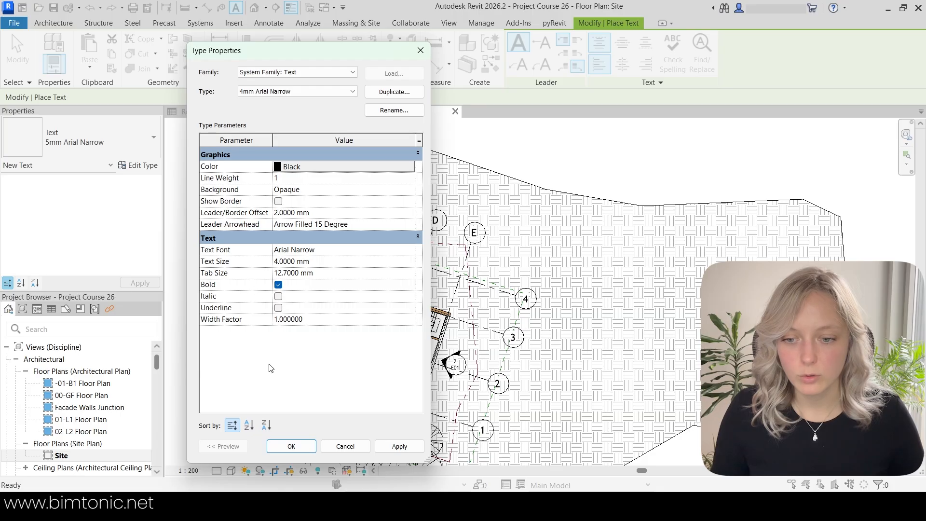
left_click(381, 110)
key("End")
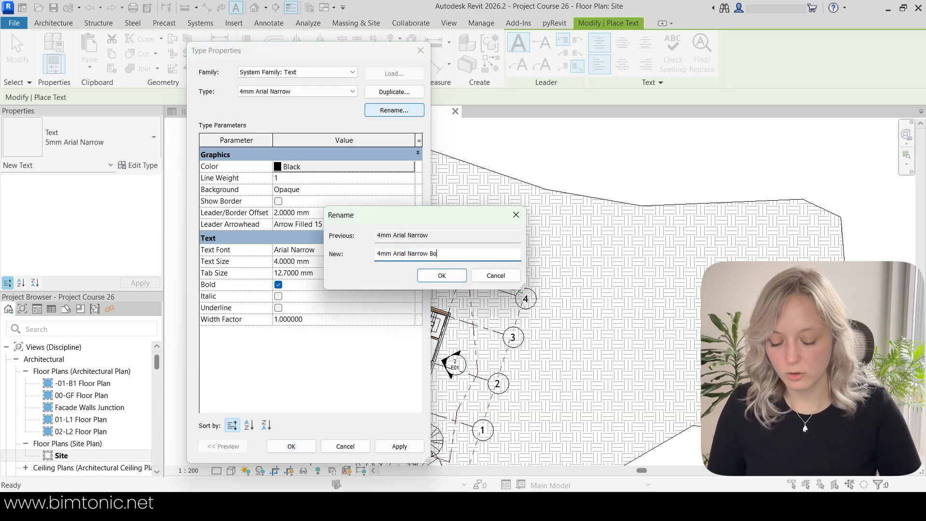
left_click(442, 276)
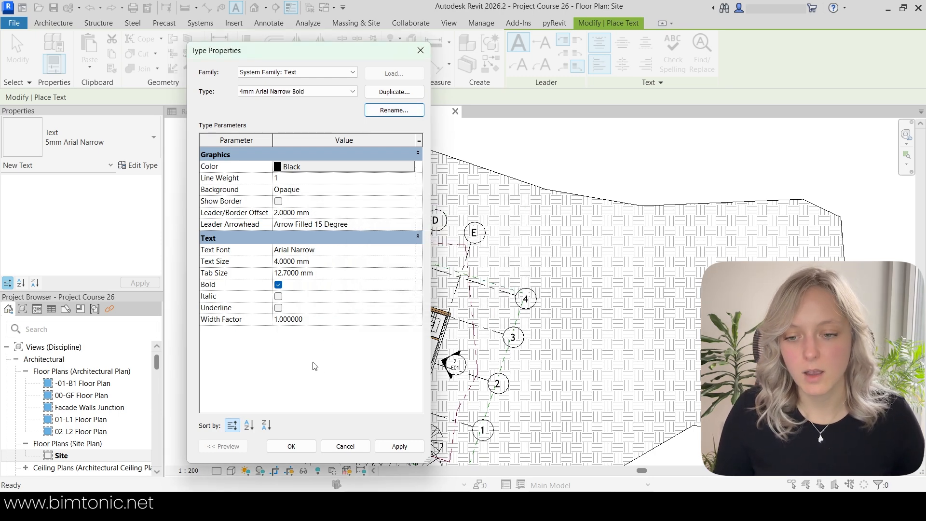
left_click(304, 448)
Step: Rename the 5mm Arial Narrow text type as 5mm Arial Narrow Bold and accept the type changes
left_click(154, 137)
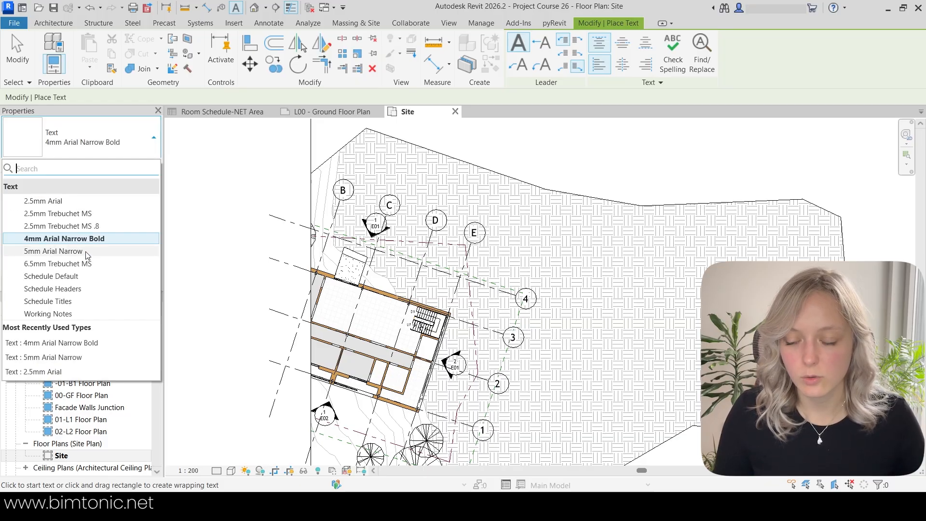
left_click(53, 251)
left_click(139, 165)
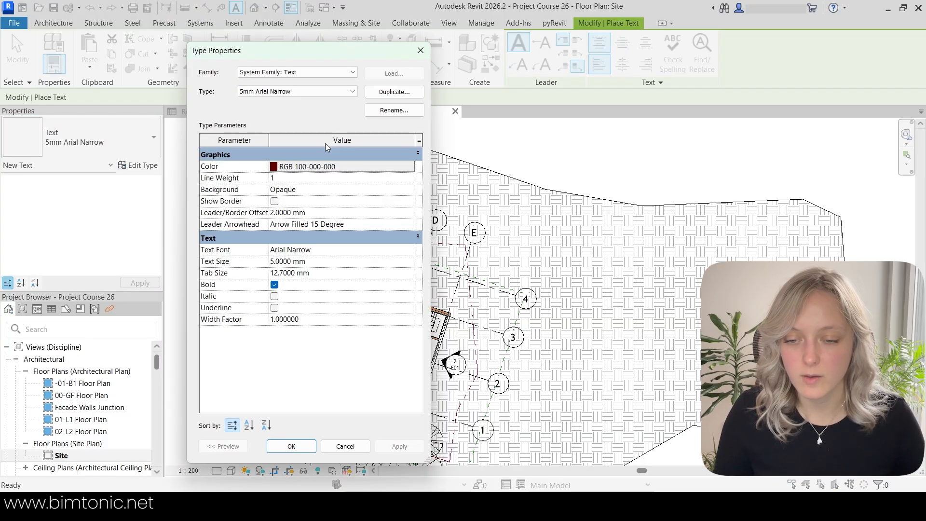
left_click(399, 111)
key("End")
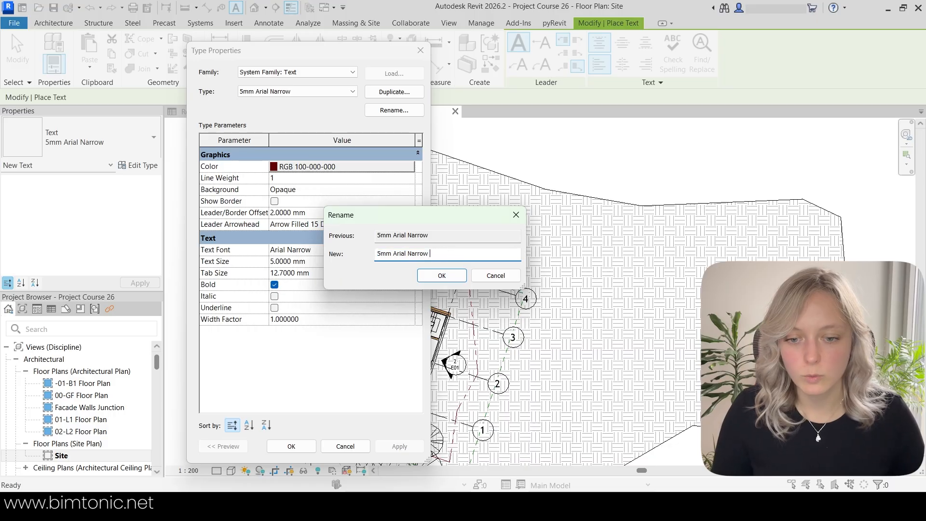
type("Bold")
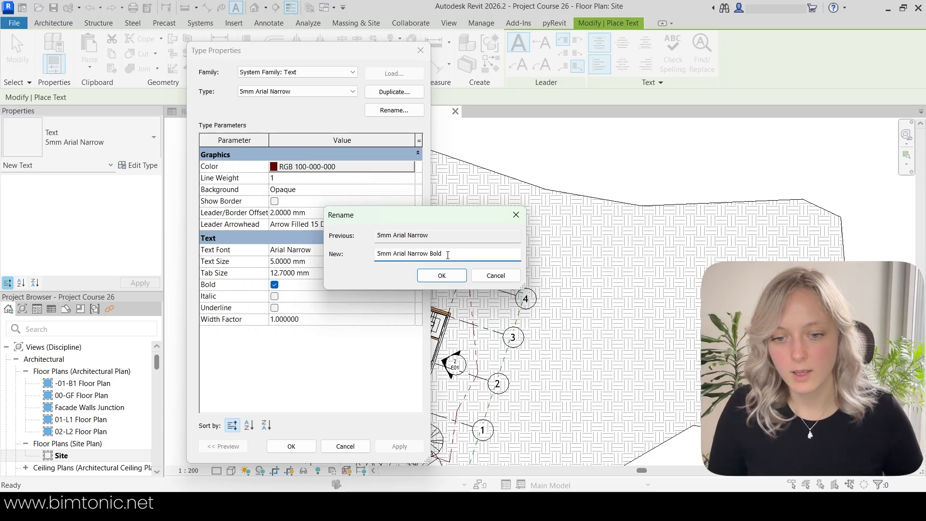
left_click(443, 275)
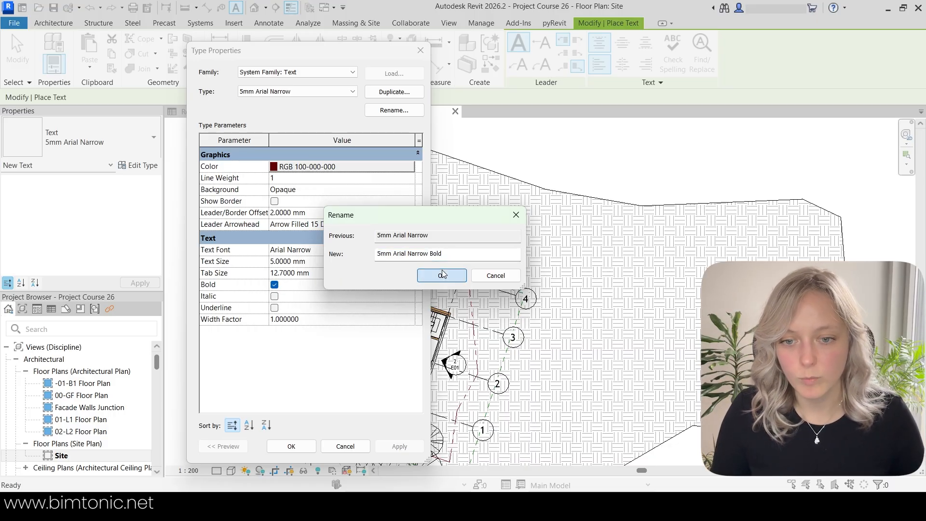
left_click(292, 446)
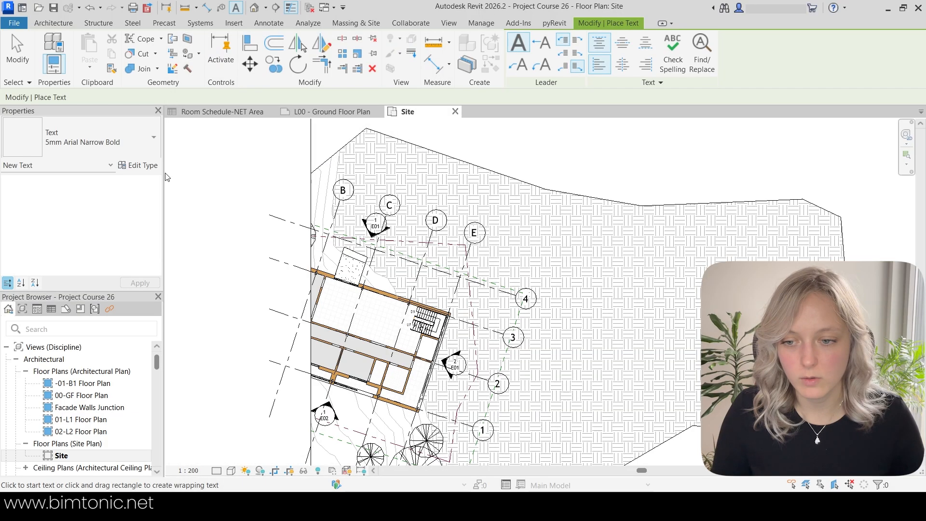
Step: Duplicate the 5mm Arial Narrow Bold text type under the name 2.5mm Arial Narrow
left_click(138, 165)
left_click(394, 91)
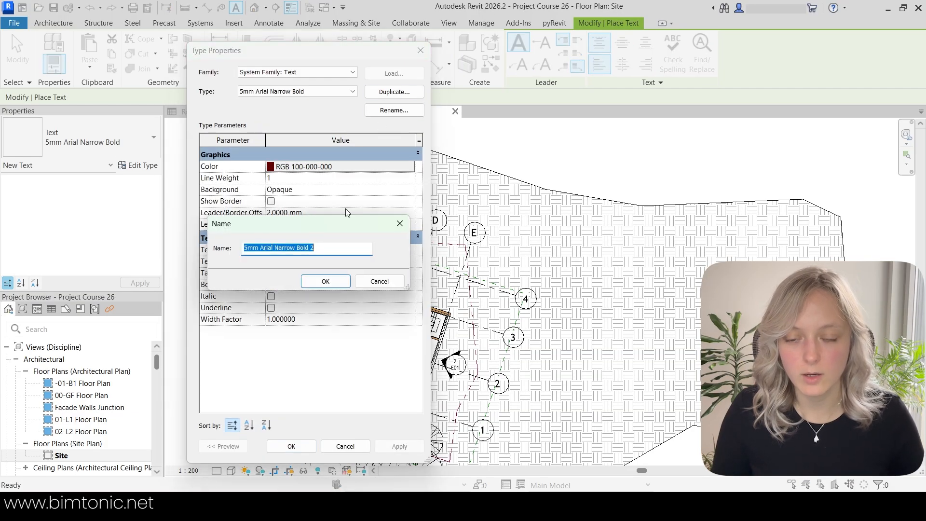
left_click_drag(320, 247, 297, 249)
key("BackSpace")
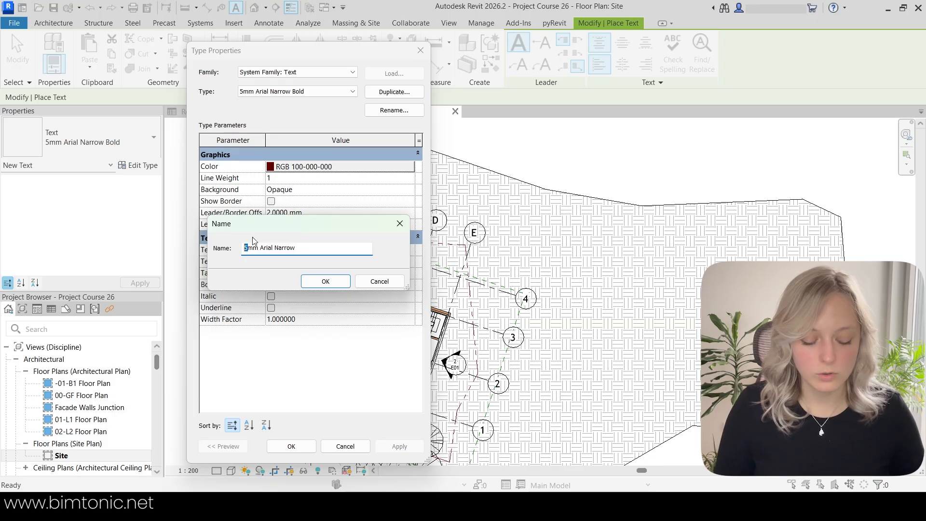
type("2.5")
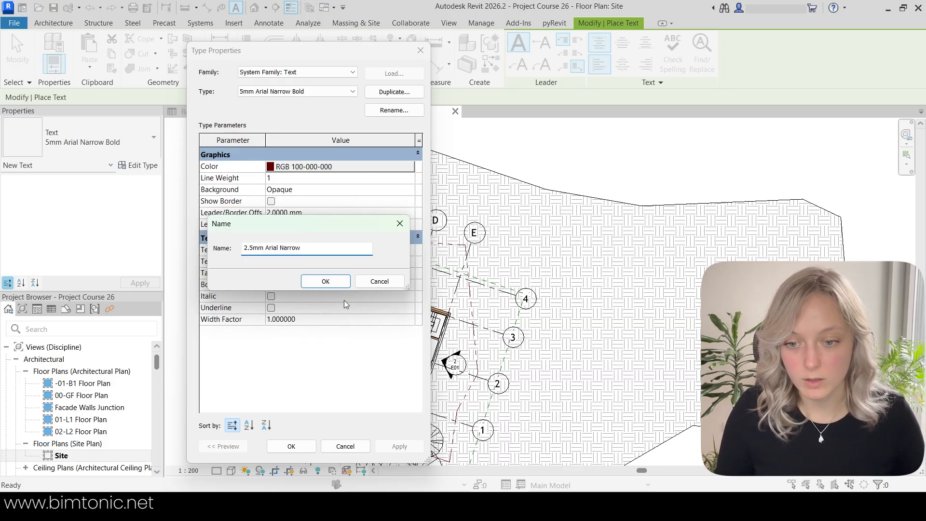
left_click(325, 280)
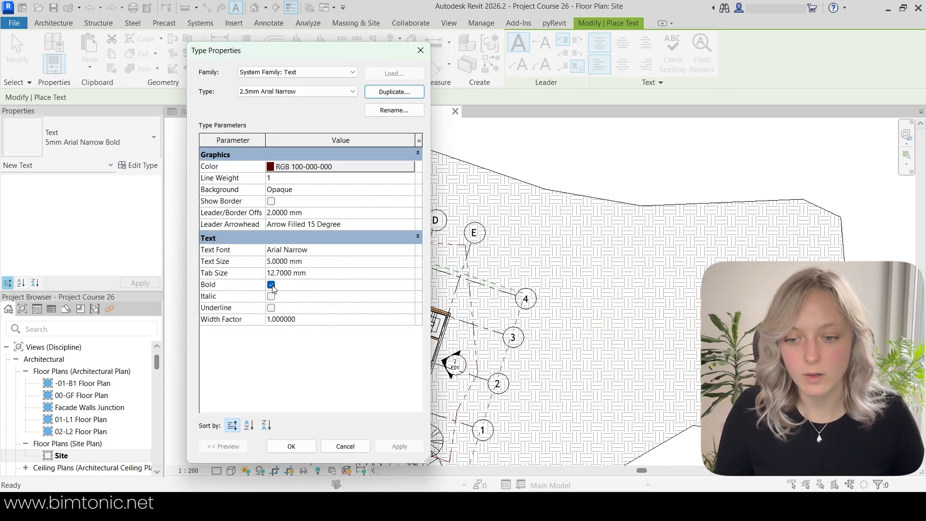
Step: Turn off bold for the 2.5mm Arial Narrow type, set its text size to 2.5 mm, and accept the changes
left_click(271, 285)
left_click(338, 260)
type("2")
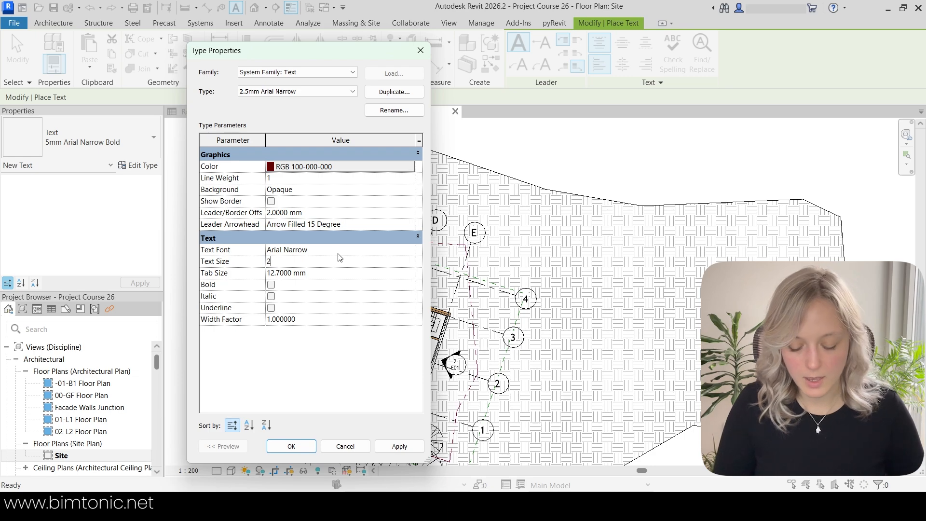
type(".5")
left_click(352, 381)
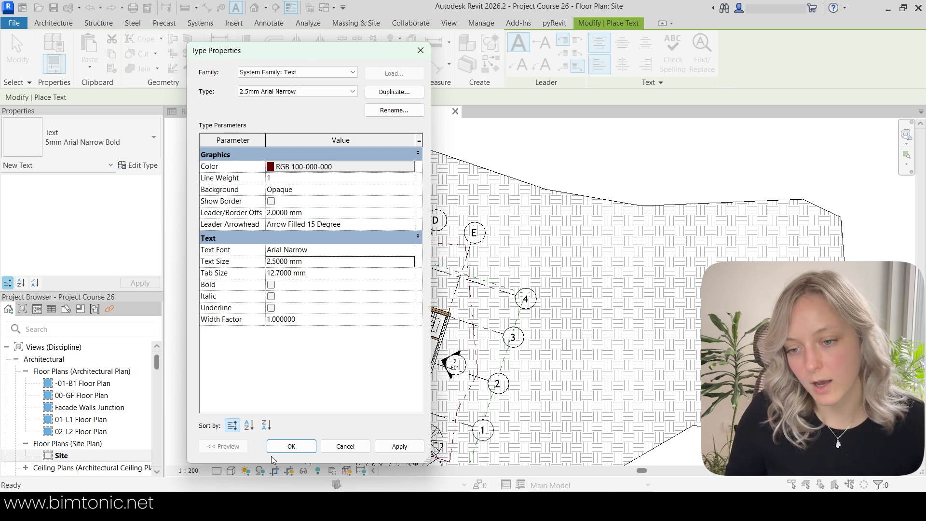
left_click(291, 446)
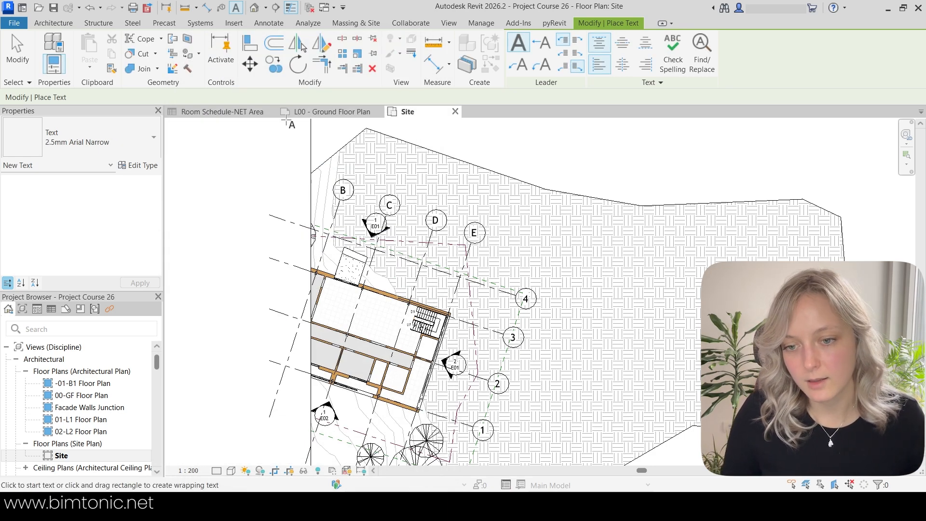
Step: In the appearance settings of the Room Schedule-NET Area schedule, set the title text to 5mm Arial Narrow Bold
left_click(239, 112)
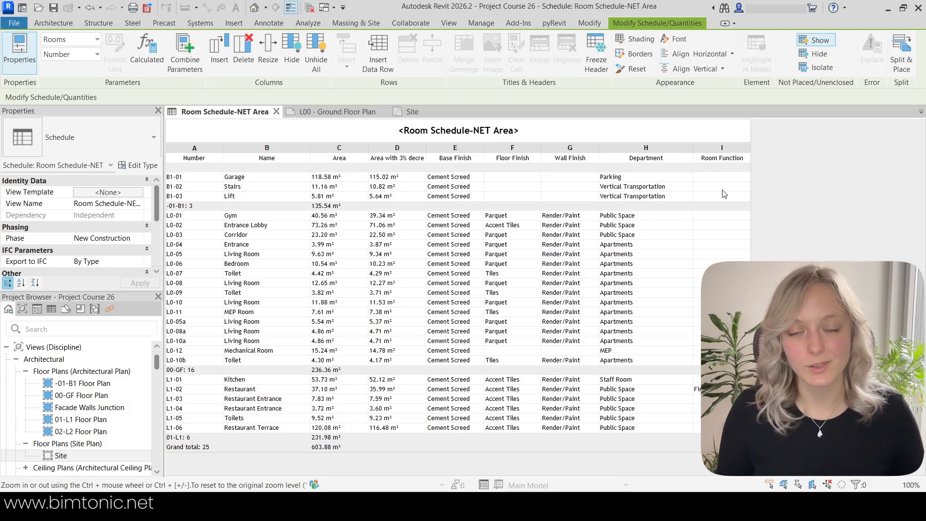
scroll(94, 241, "down", 5)
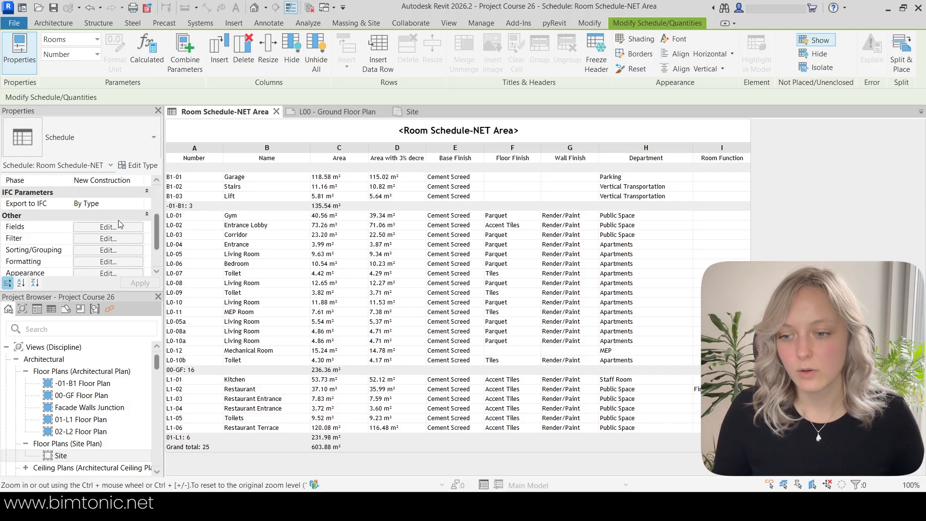
left_click(94, 240)
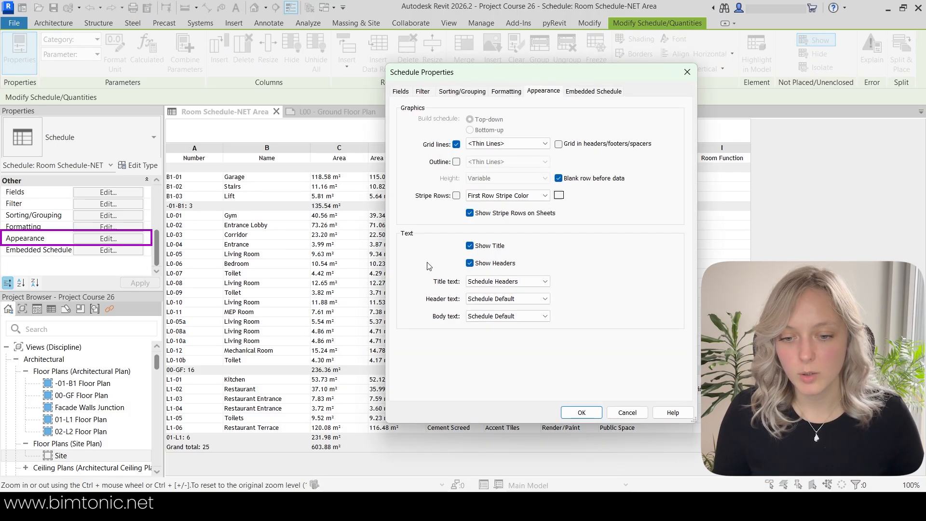
left_click(485, 283)
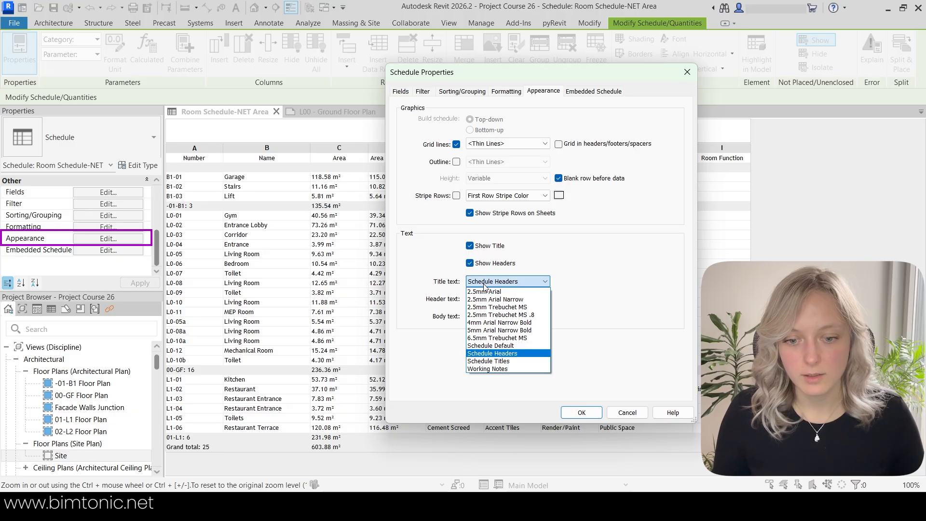
left_click(500, 332)
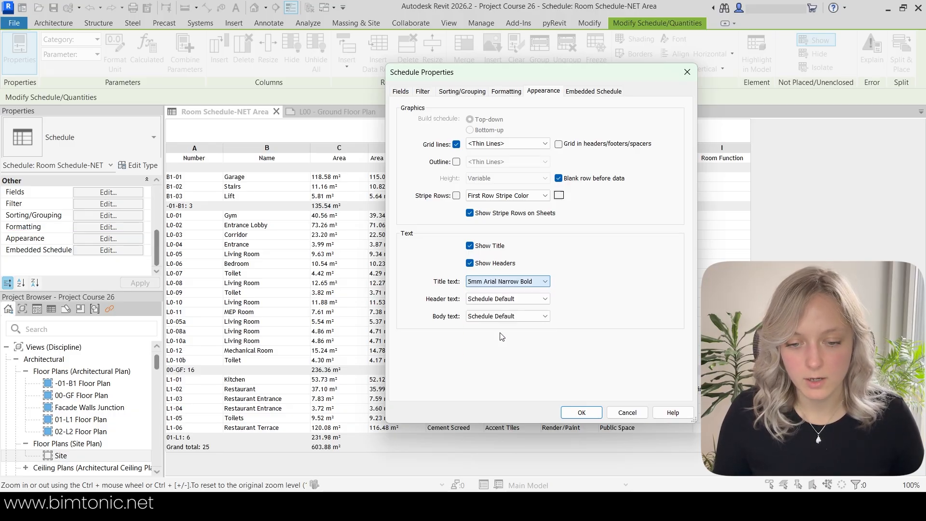
Step: Set the schedule's header text to 4mm Arial Narrow Bold and its body text to 2.5mm Arial Narrow, and apply the settings
left_click(505, 300)
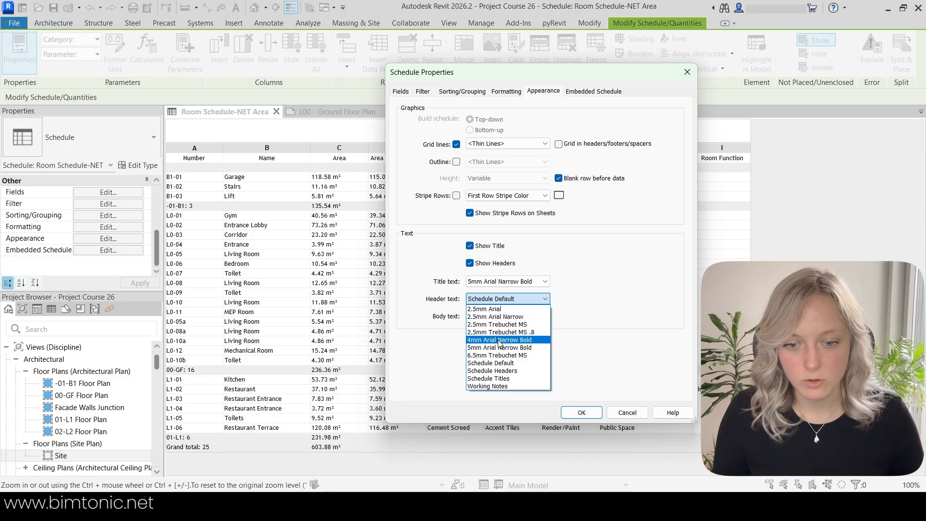
left_click(499, 340)
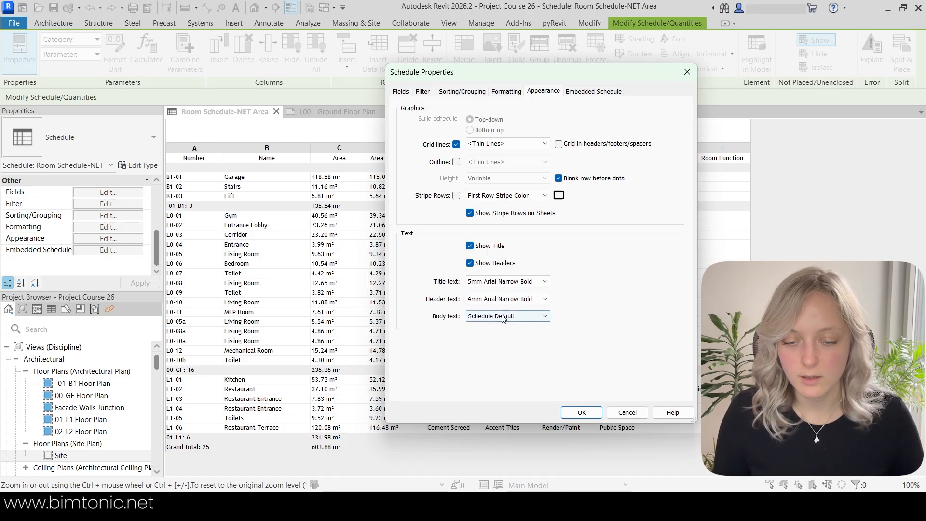
left_click(503, 316)
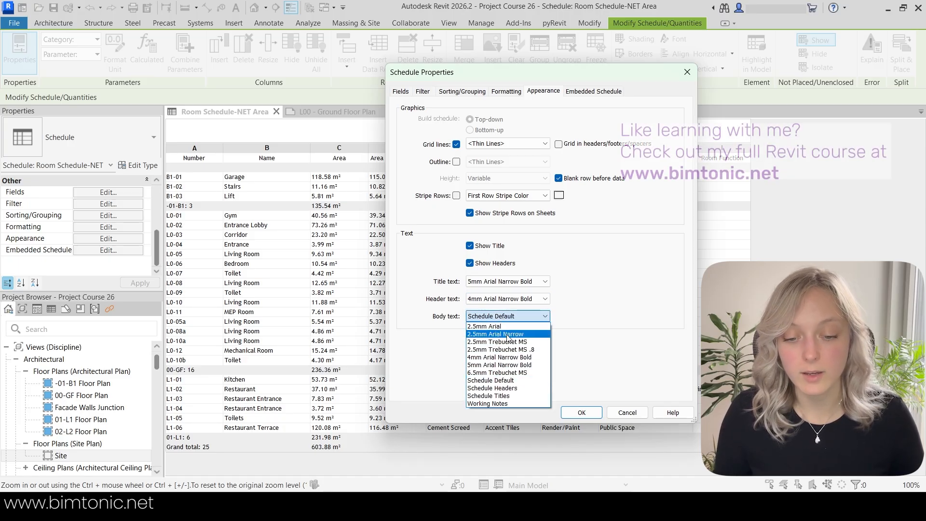
left_click(508, 334)
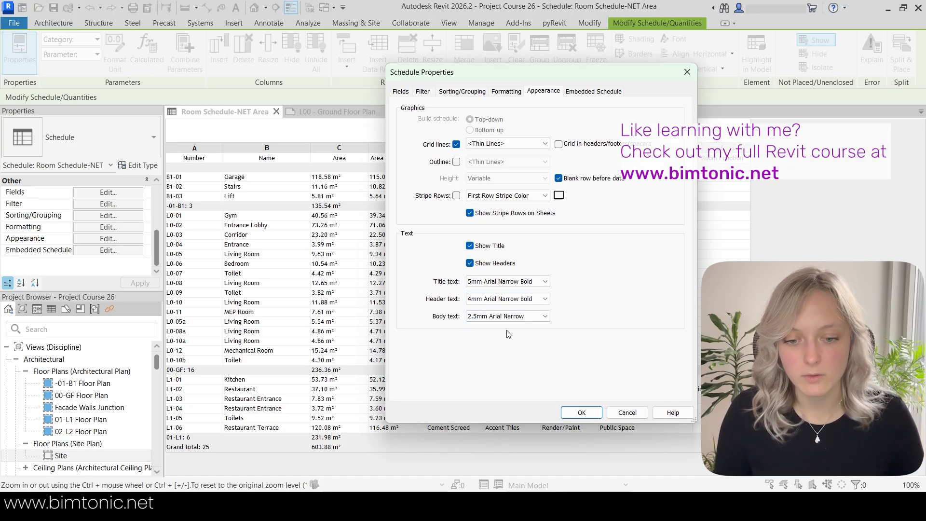
left_click(593, 415)
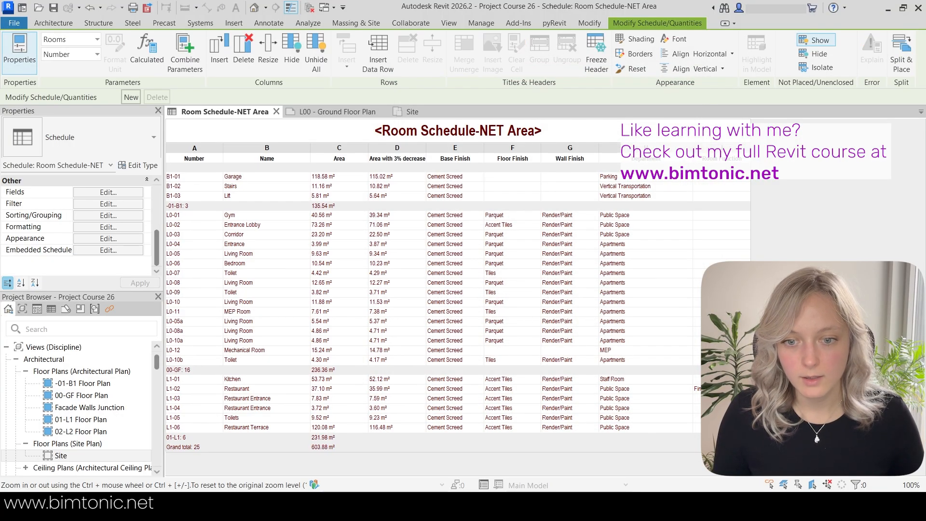
Step: From the Site view, set the 2.5mm Arial Narrow text type's color to black and return to the Room Schedule-NET Area schedule
left_click(442, 113)
key("t")
key("x")
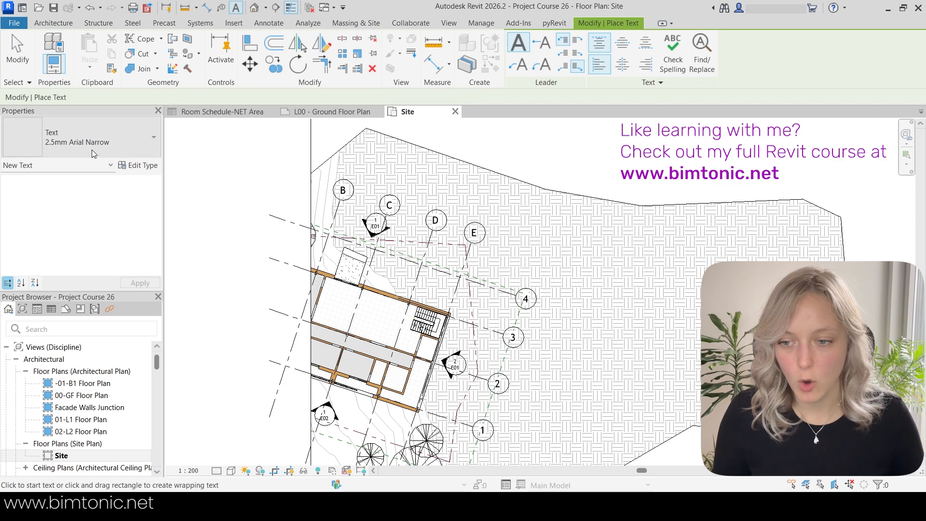
left_click(136, 166)
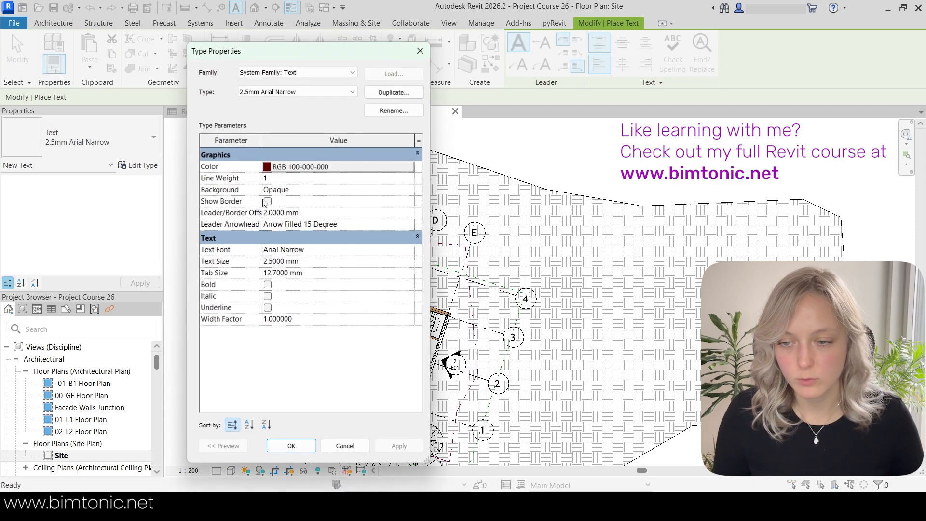
left_click(290, 167)
left_click(191, 237)
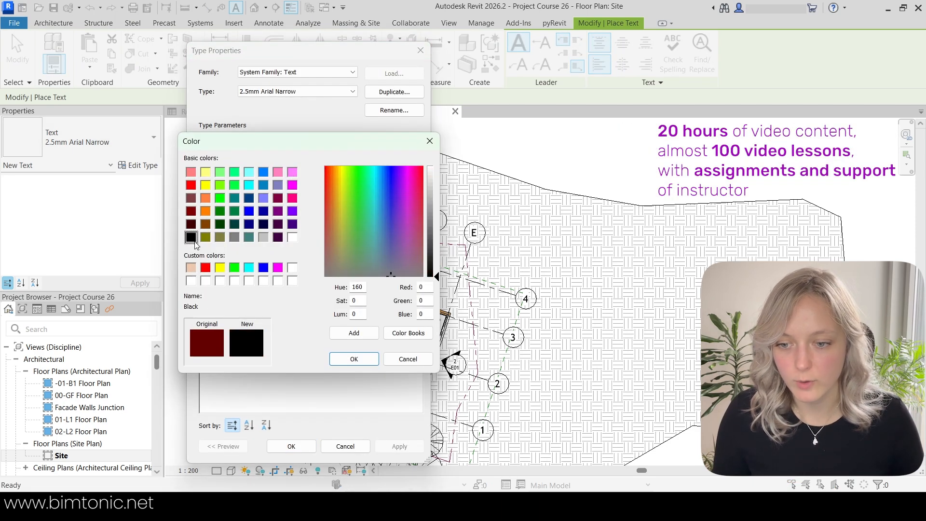
left_click(353, 359)
left_click(292, 446)
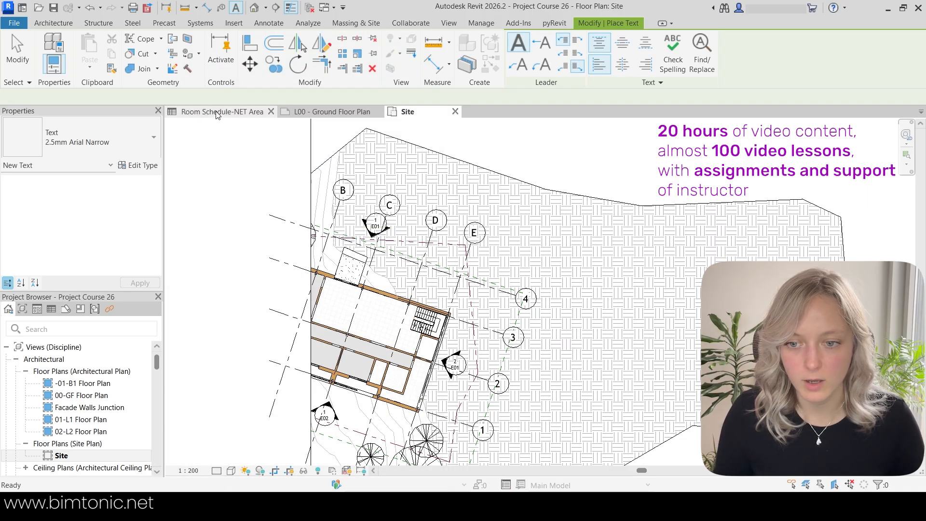
left_click(217, 112)
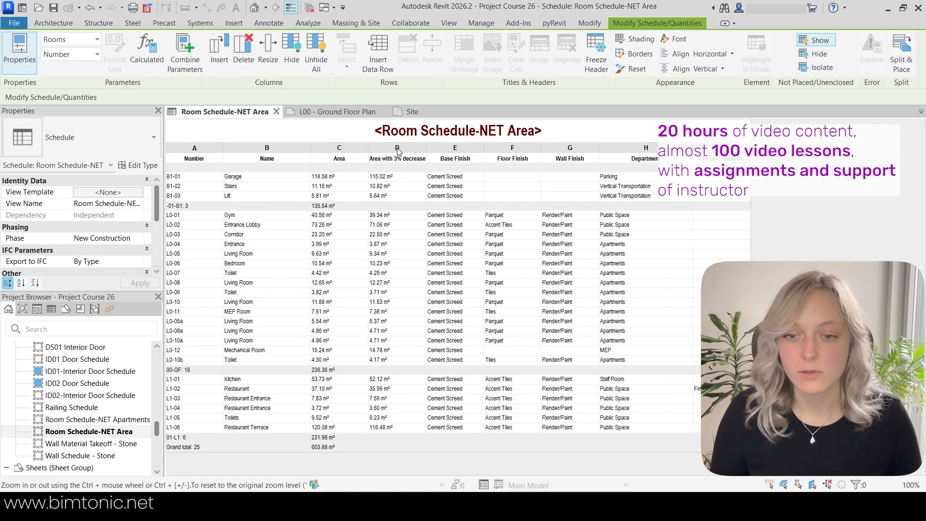
Step: Place the Room Schedule-NET Area schedule on the L00 - Ground Floor Plan sheet, just outside the right edge of the sheet border
left_click(331, 116)
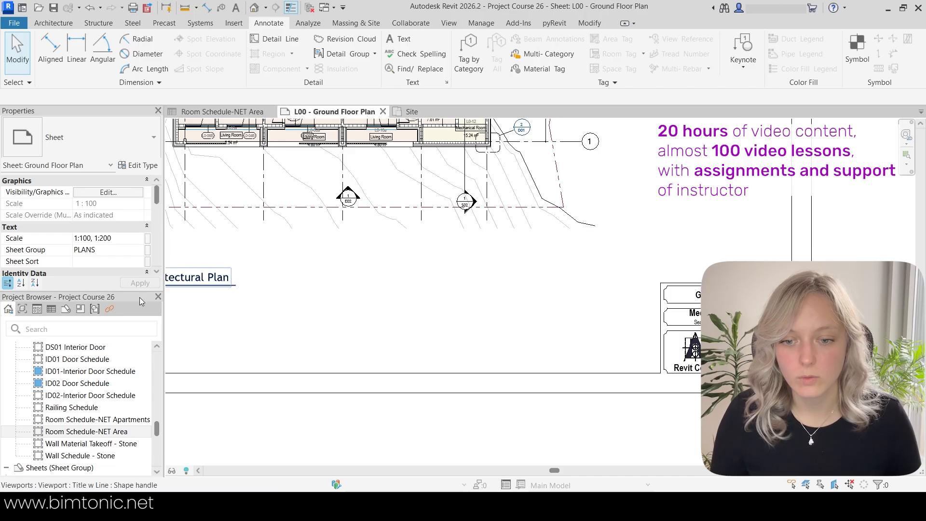
left_click_drag(78, 431, 387, 315)
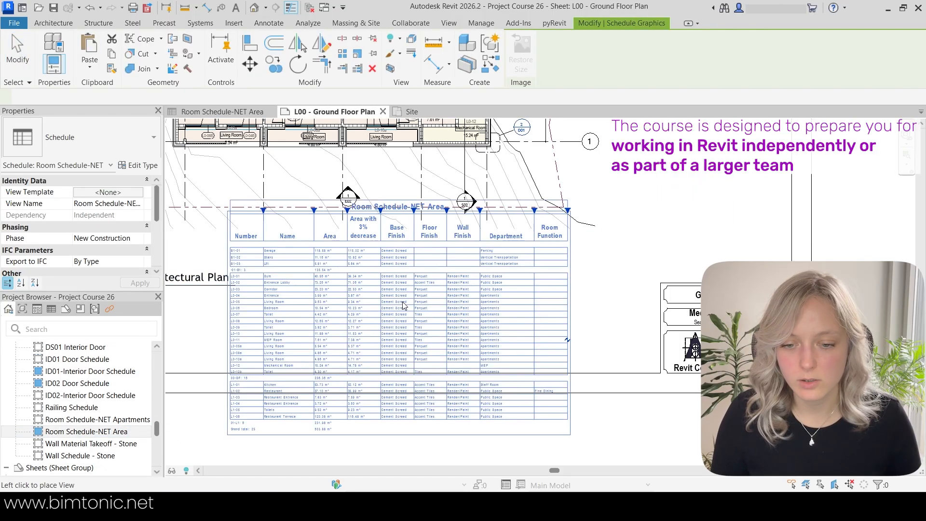
left_click(433, 261)
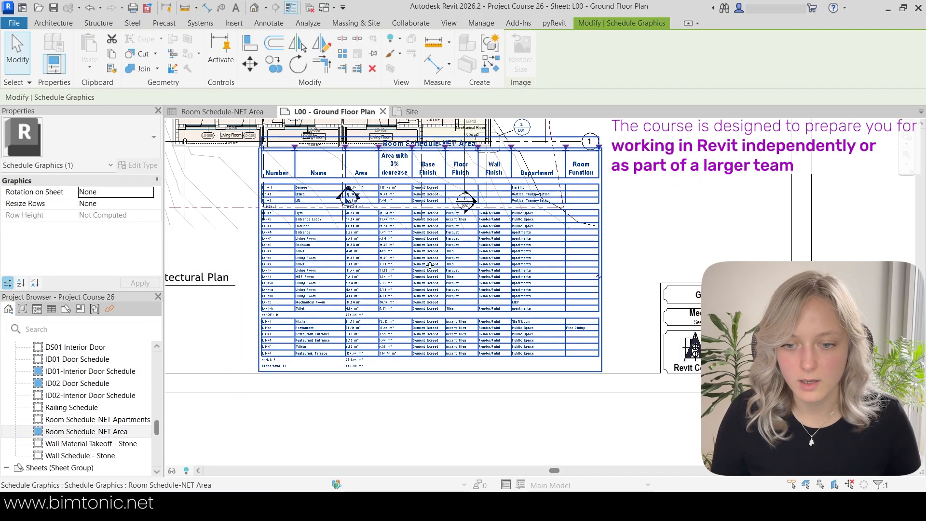
scroll(430, 265, "down", 3)
scroll(542, 361, "up", 5)
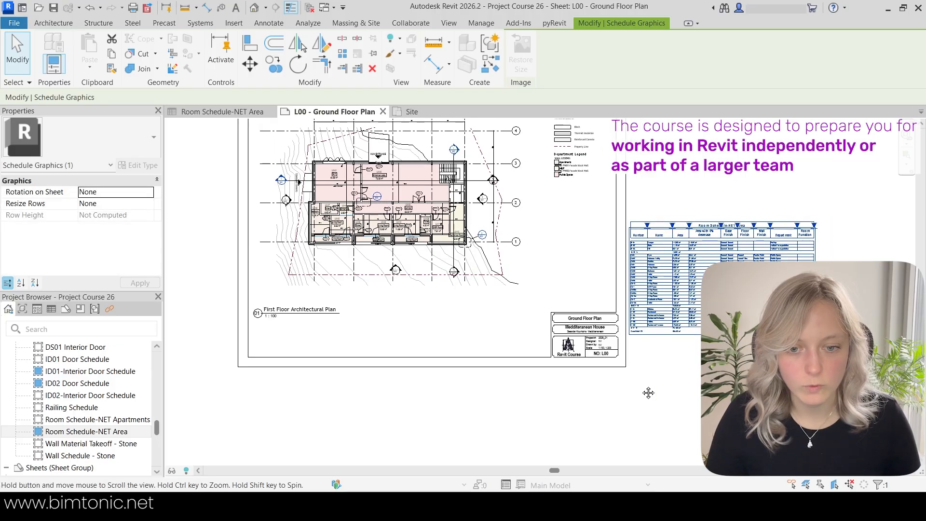
Step: Remove the Room Function field from the Room Schedule-NET Area schedule's fields
key("Escape")
middle_click_drag(542, 360, 535, 424)
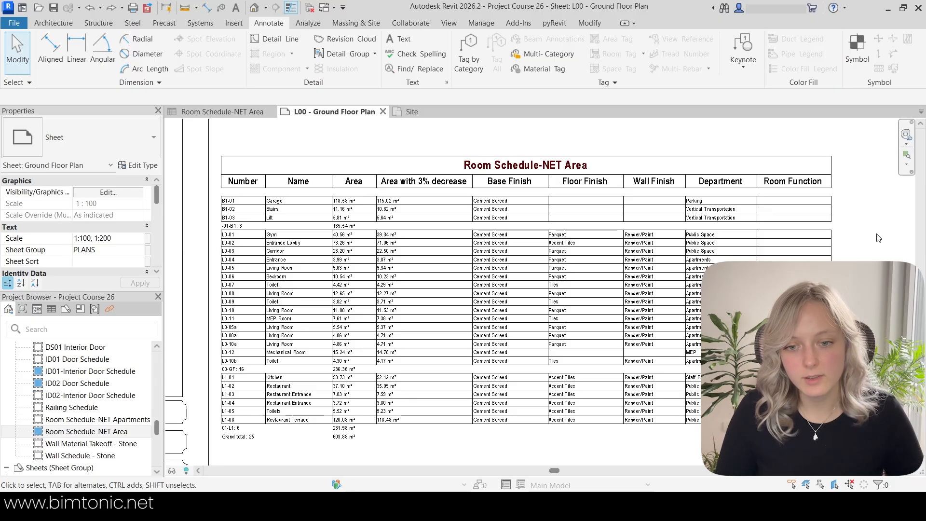
scroll(851, 329, "up", 1)
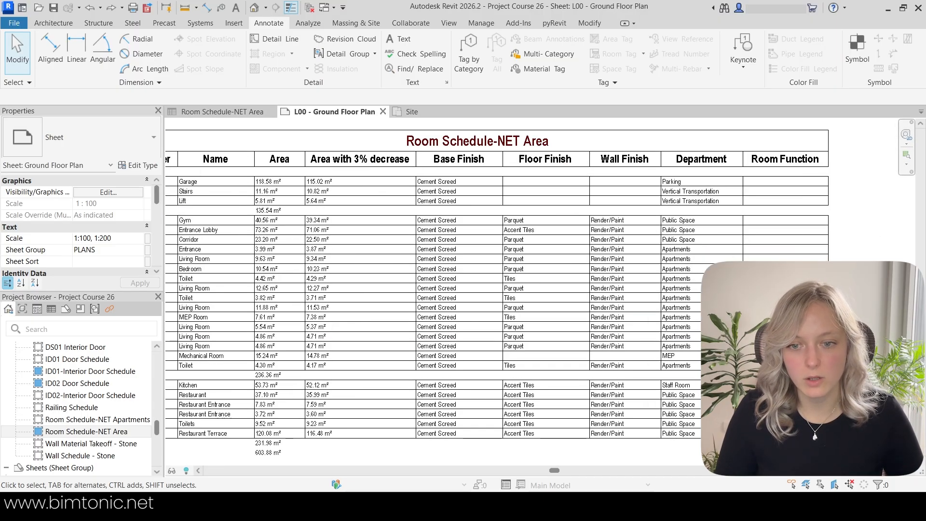
left_click(222, 112)
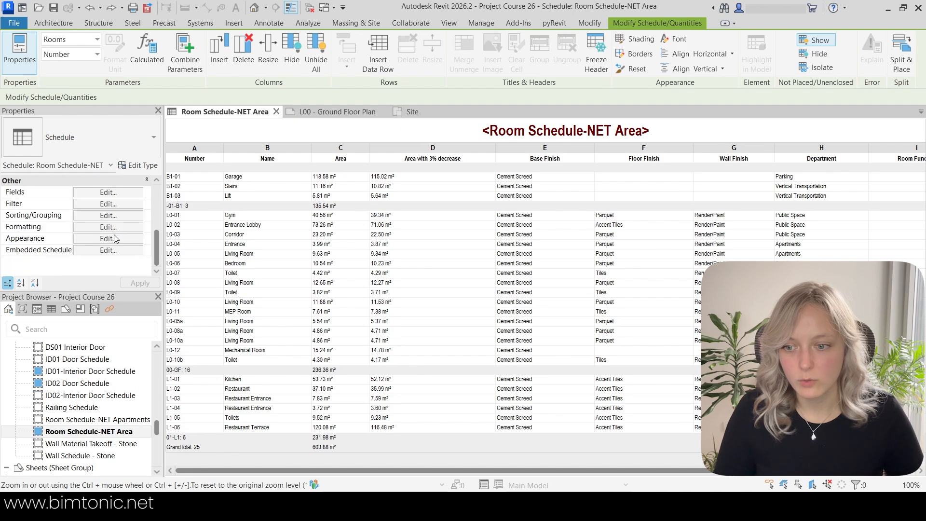
left_click(108, 192)
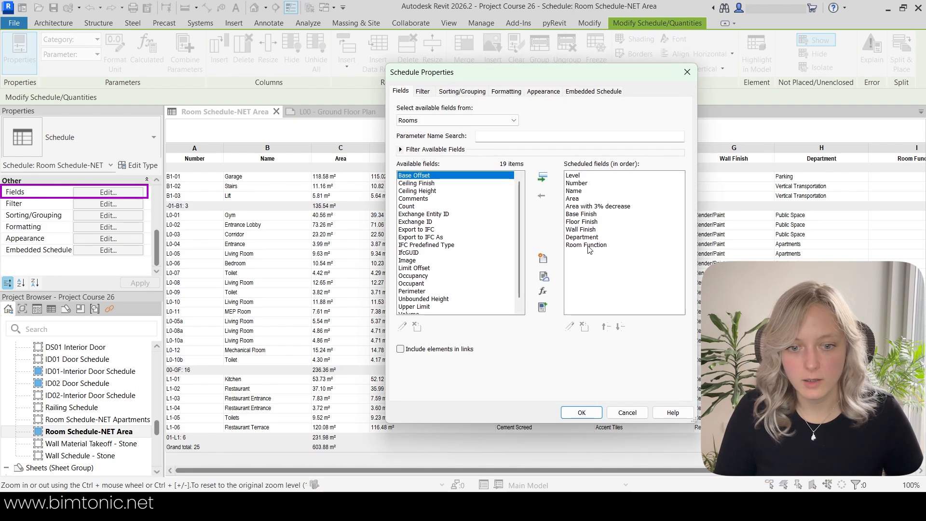
left_click(586, 245)
left_click(542, 195)
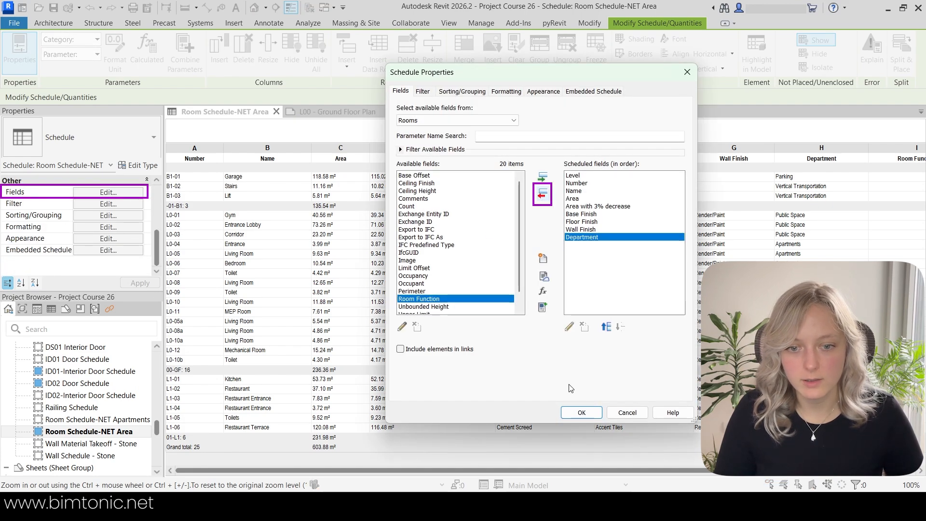
left_click(583, 414)
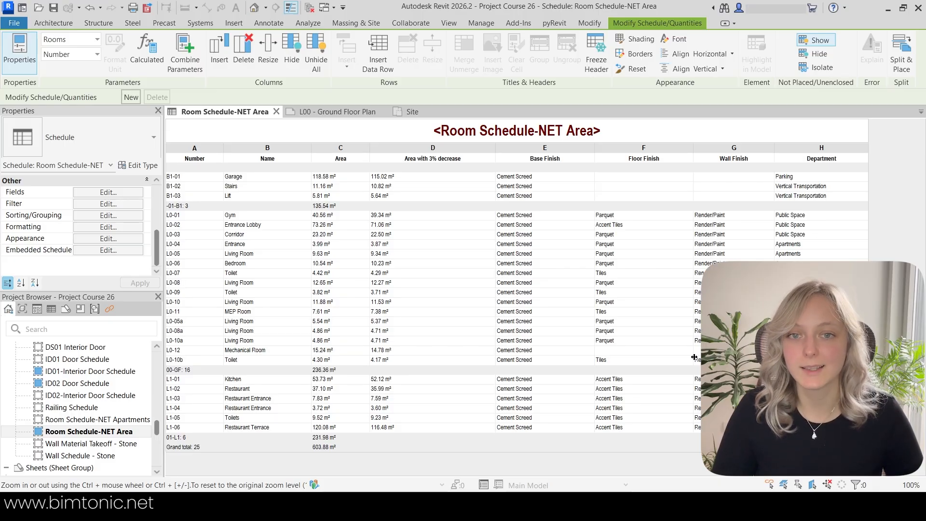
Step: Close the Site view and review the updated schedule on the L00 - Ground Floor Plan sheet
left_click(414, 112)
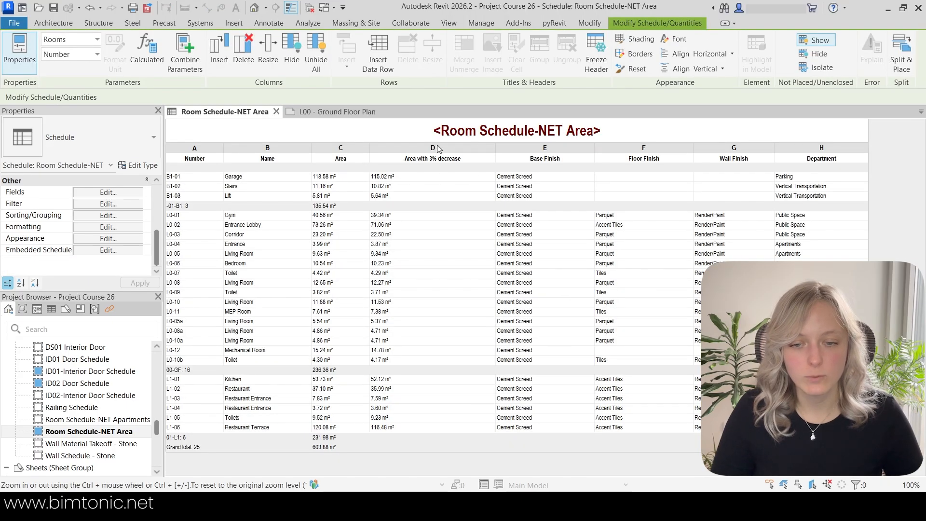
left_click(296, 111)
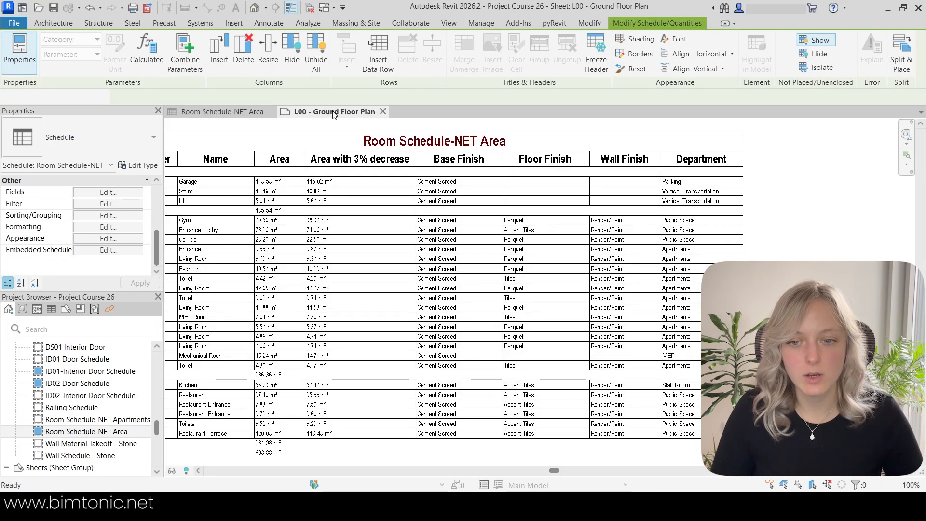
scroll(553, 311, "up", 2)
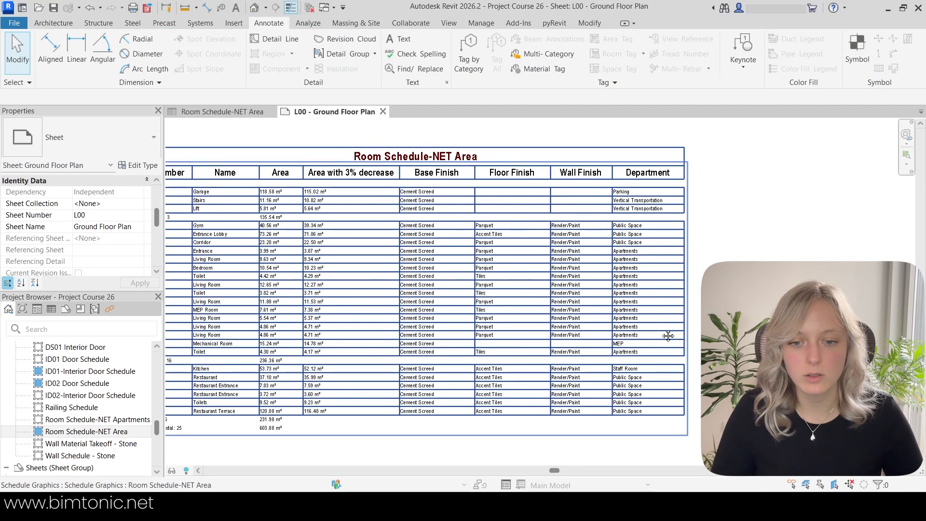
scroll(676, 193, "down", 1)
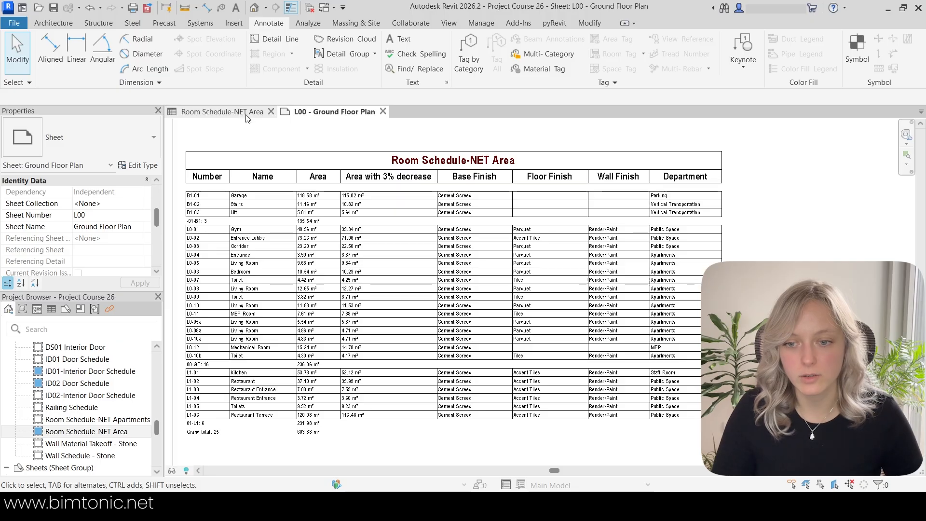
Step: Shade the title row of the Room Schedule-NET Area schedule with custom color RGB 236-200-174 and check it on the sheet
left_click(236, 111)
left_click(201, 134)
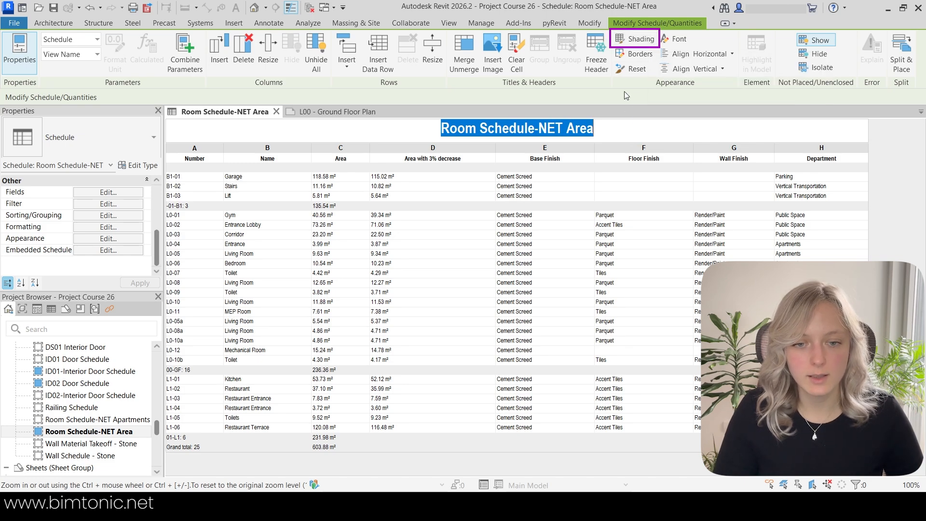
left_click(628, 40)
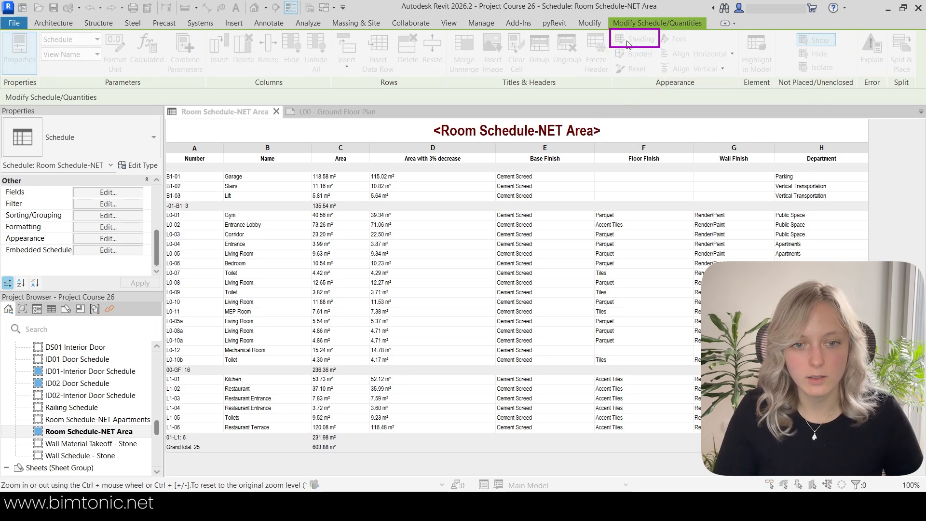
left_click(346, 259)
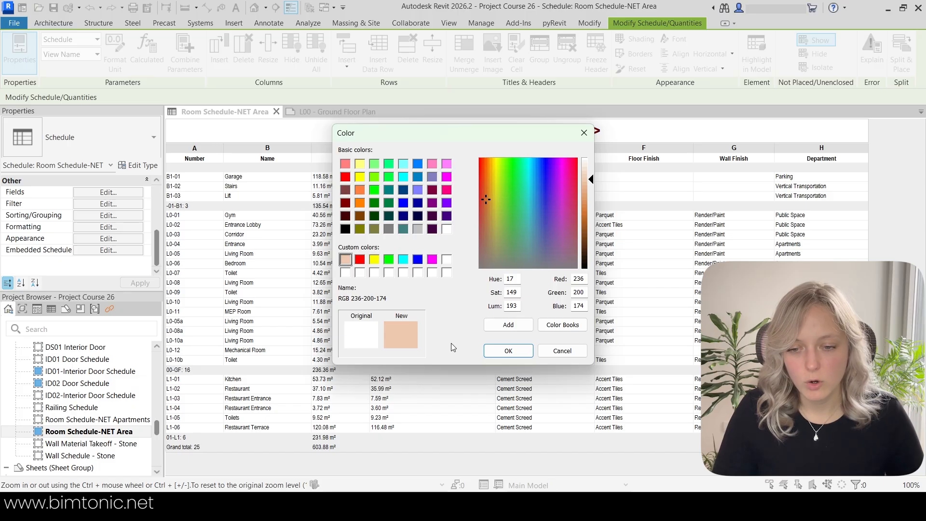
left_click(503, 353)
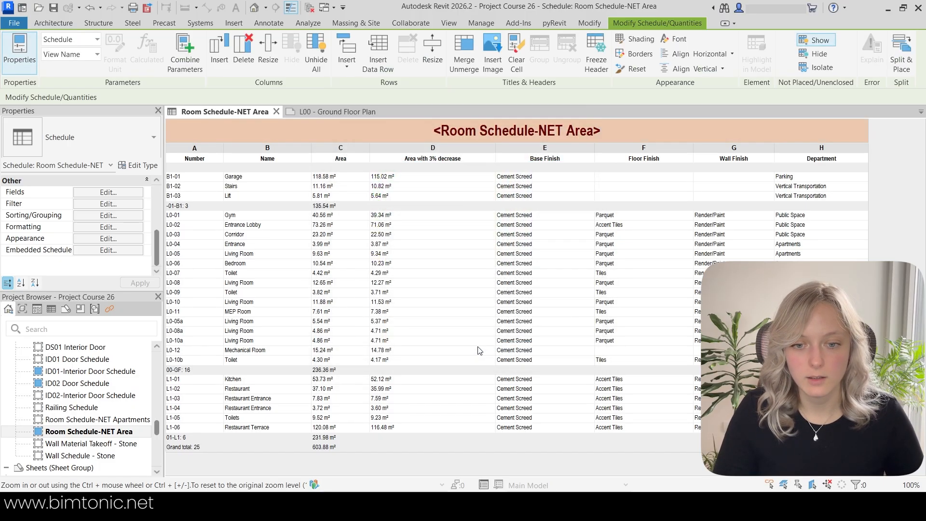
left_click(345, 113)
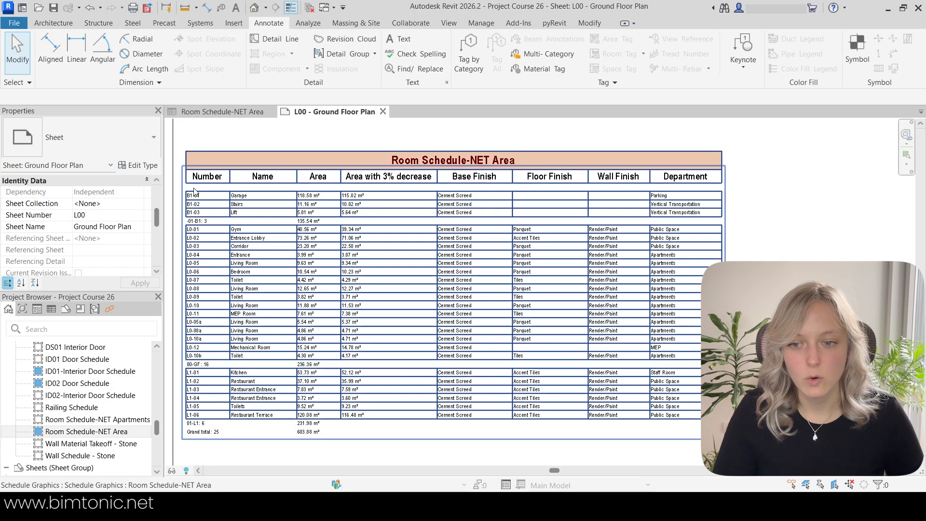
Step: Shade the schedule's column header cells from Number to Department with RGB 249-238-230, and check them on the L00 - Ground Floor Plan sheet
left_click(232, 111)
left_click(181, 156)
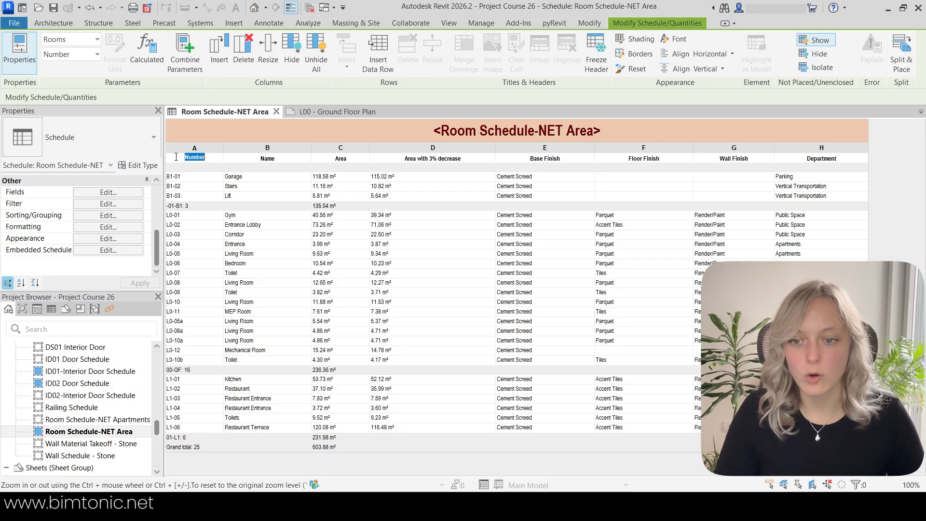
left_click(854, 163, "shift")
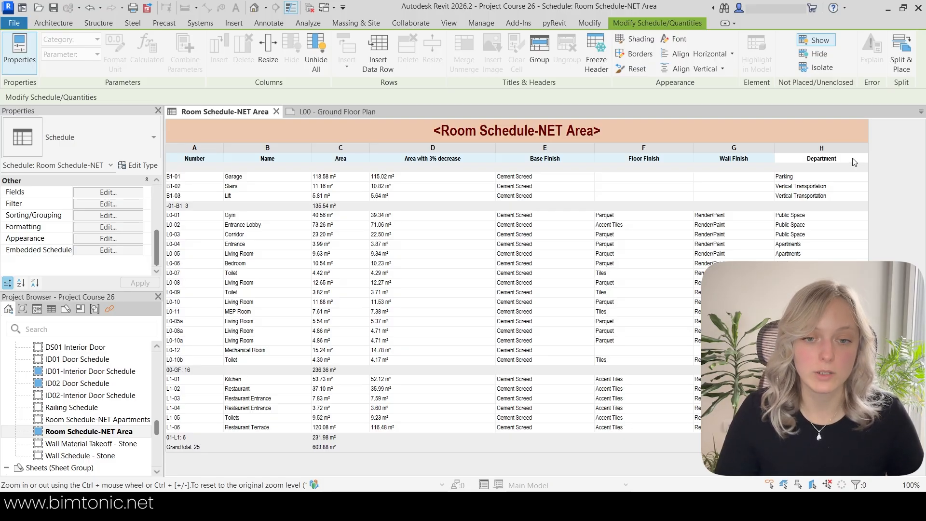
left_click(631, 40)
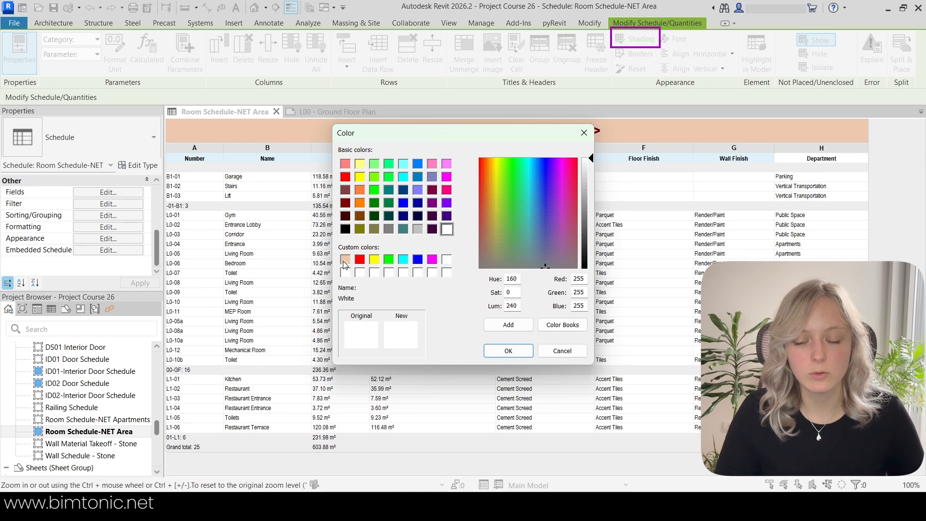
left_click(345, 261)
left_click(589, 206)
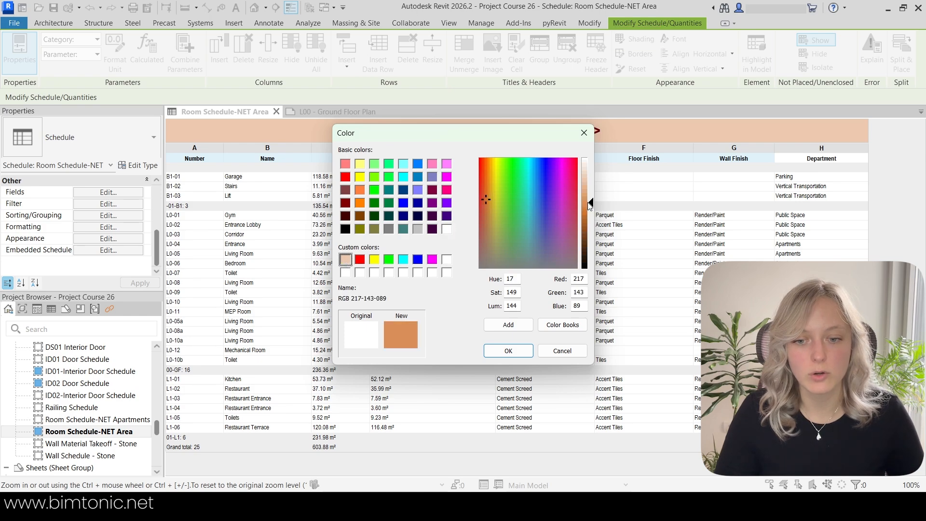
left_click_drag(589, 205, 590, 165)
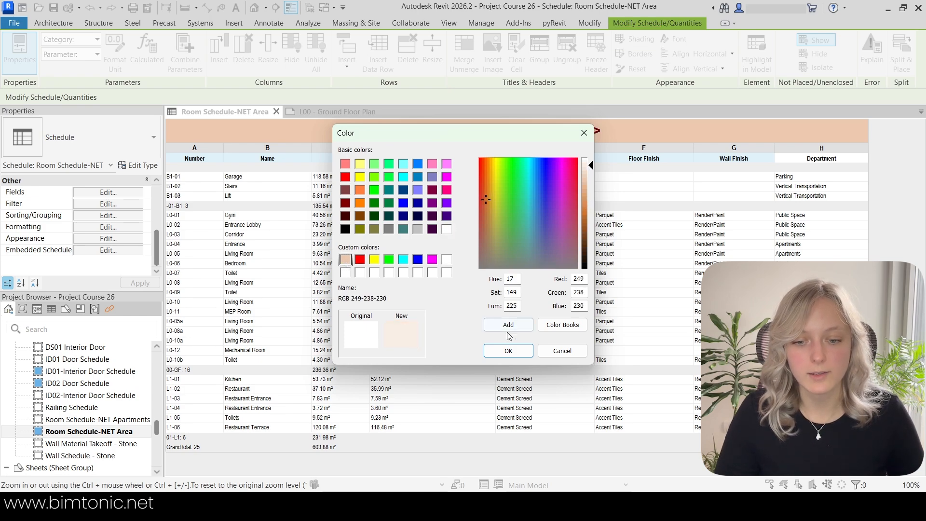
left_click(509, 336)
left_click(520, 351)
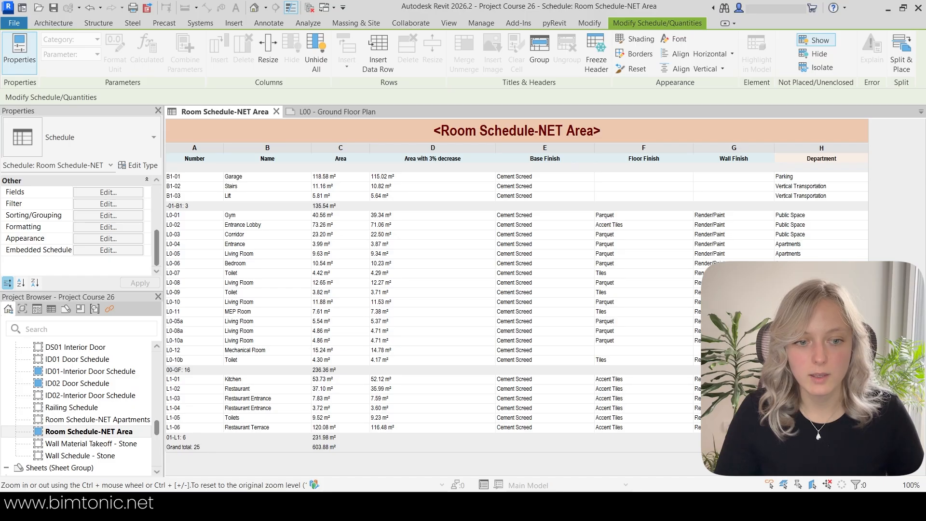
left_click(358, 112)
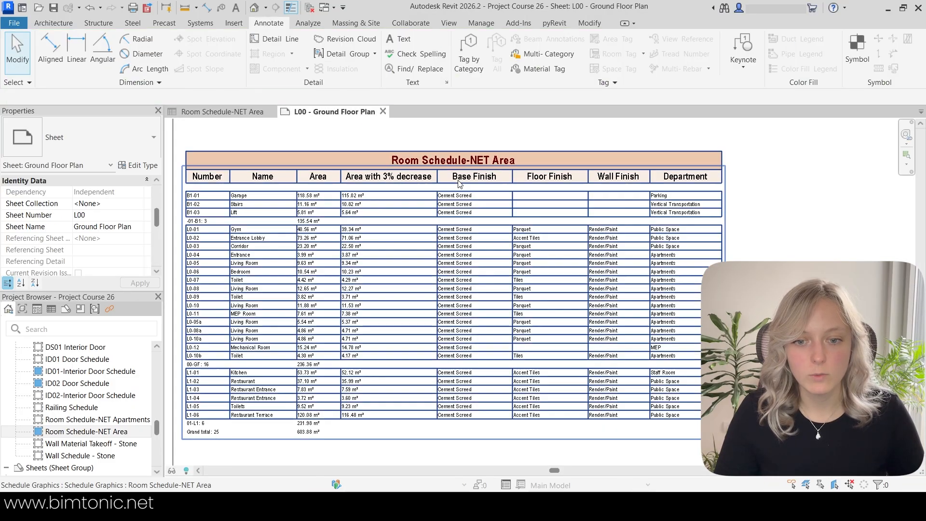
scroll(459, 184, "up", 3)
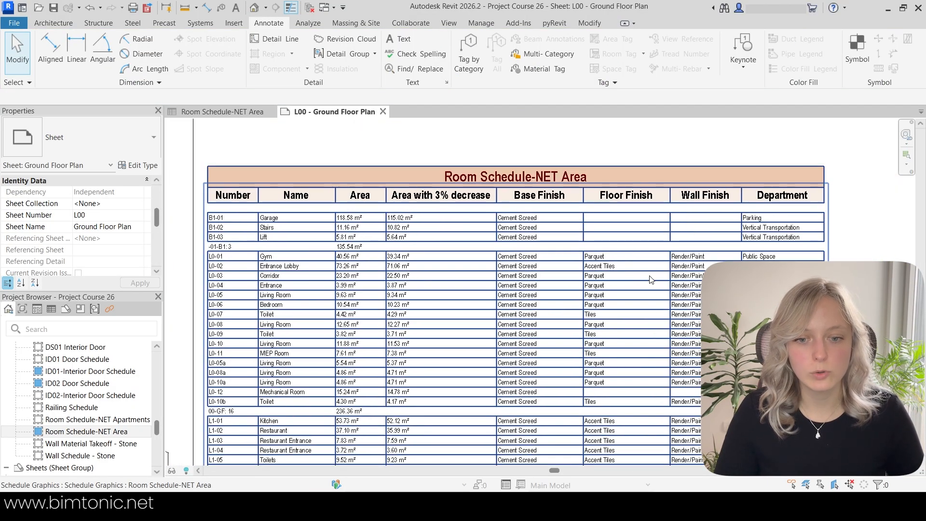
middle_click_drag(321, 326, 316, 306)
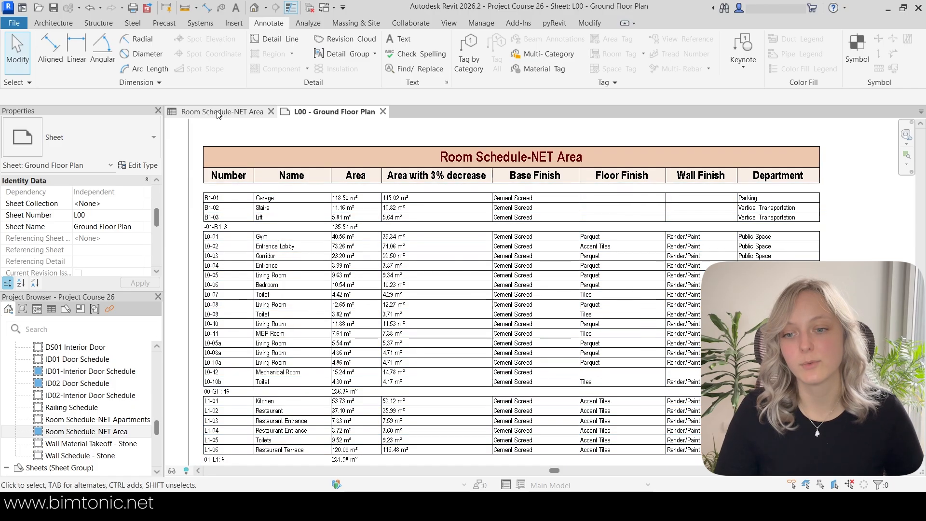
Step: In the Room Schedule-NET Area formatting, give the Number field a conditional format testing Area Greater Than 0.00 m²
left_click(218, 113)
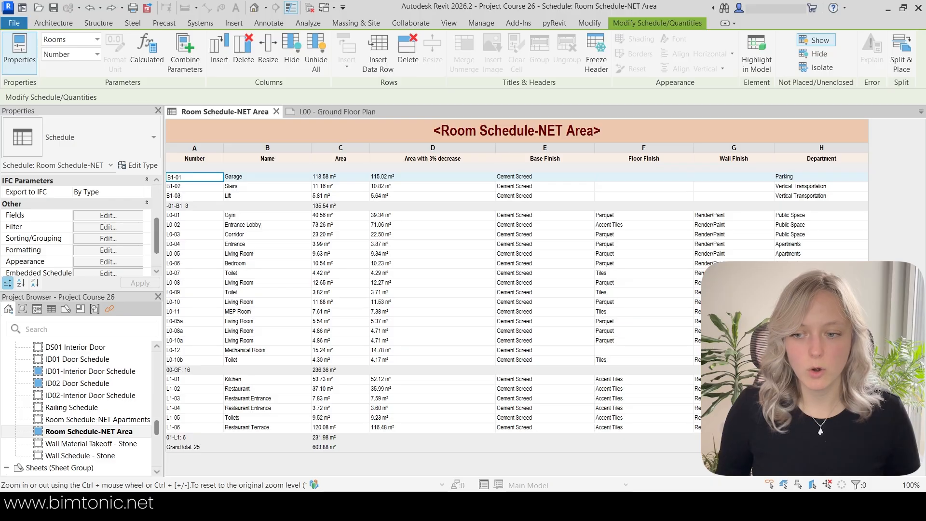
left_click(109, 251)
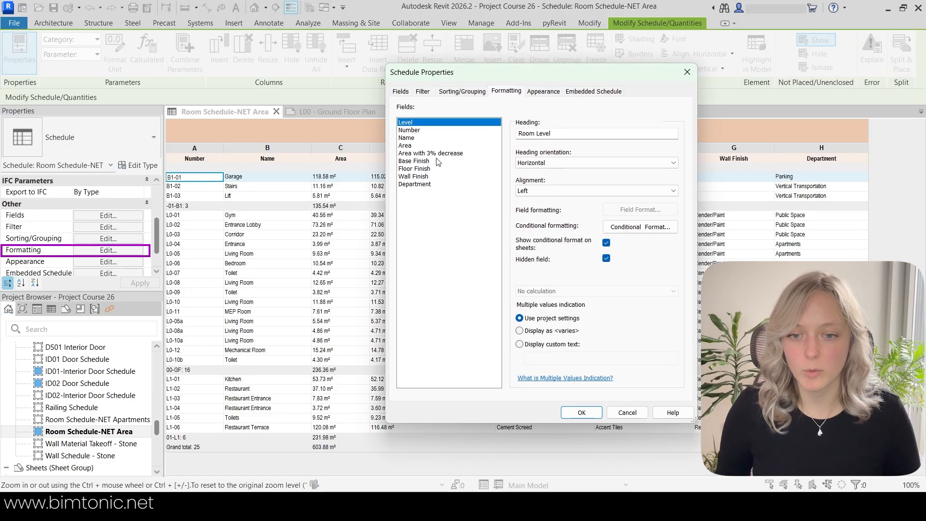
left_click(416, 130)
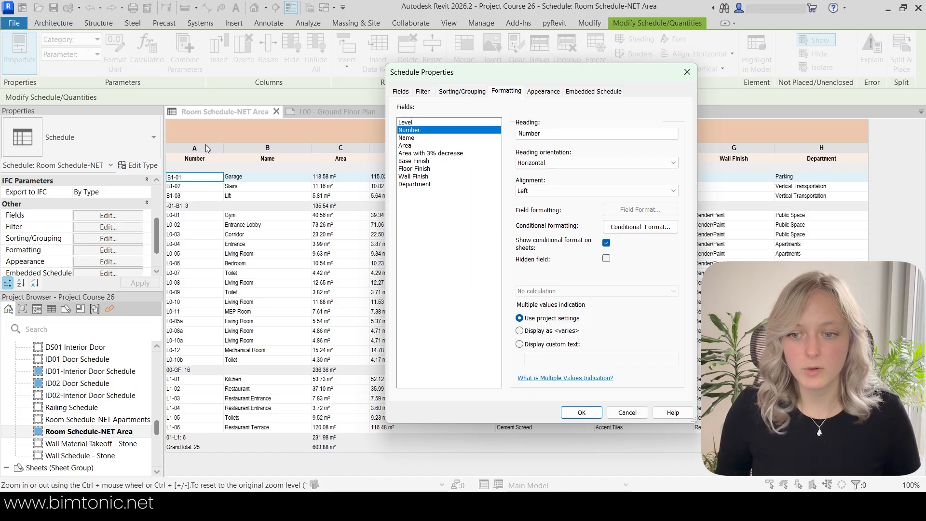
left_click(657, 228)
left_click(449, 211)
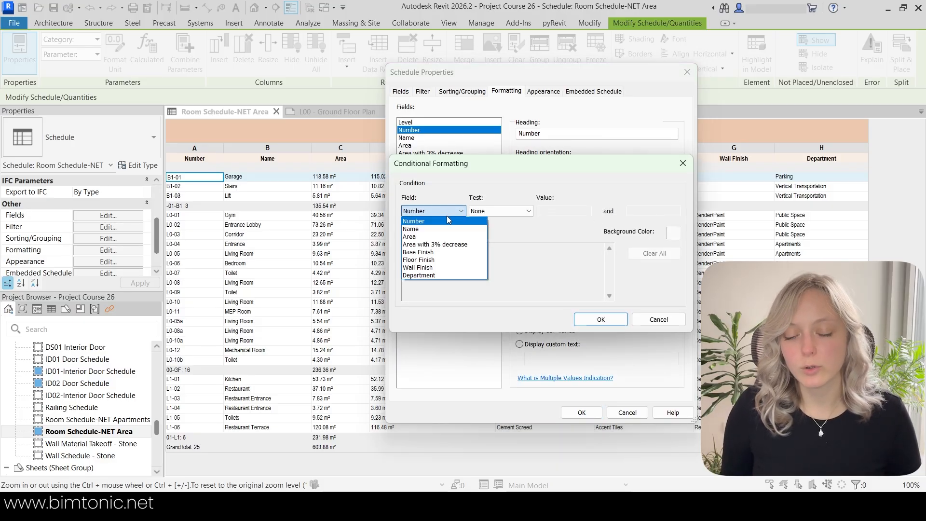
left_click(433, 238)
left_click(503, 211)
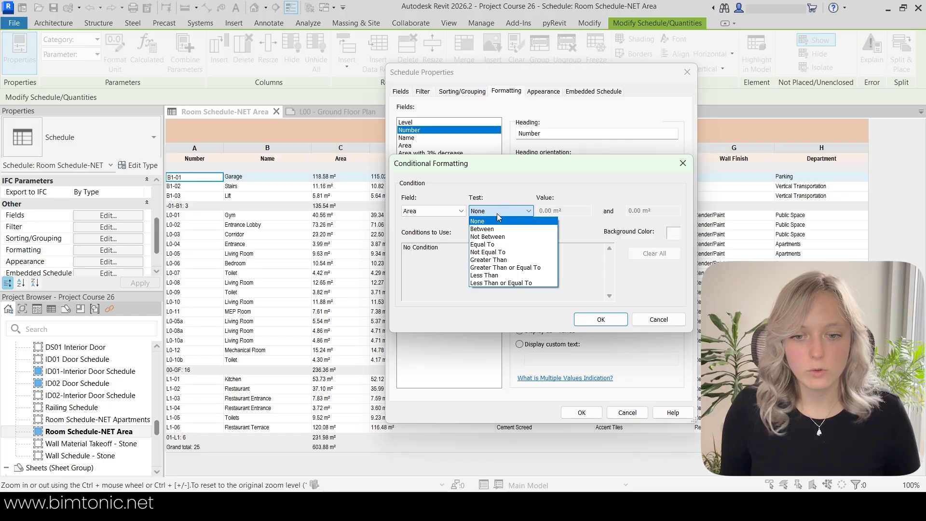
left_click(491, 260)
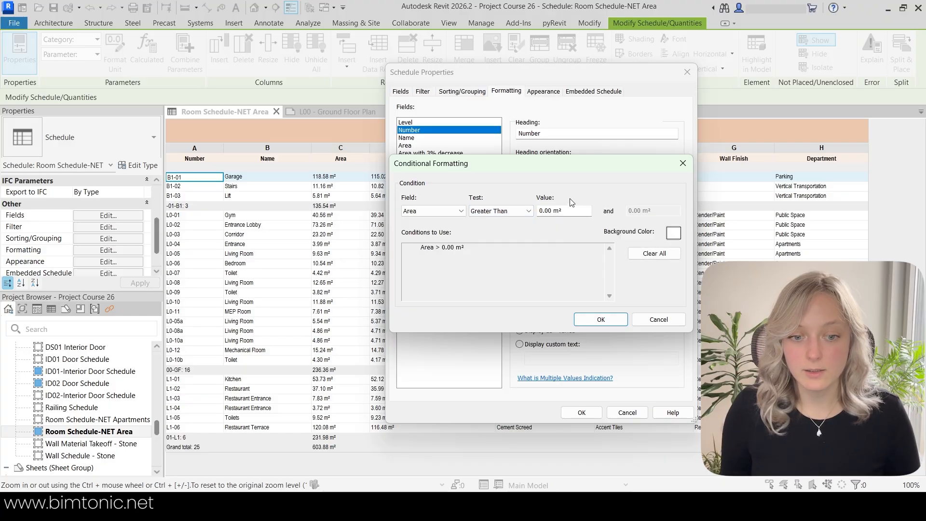
Step: Set the conditional format's background color to RGB 232-234-238 and apply it to the schedule
left_click(675, 233)
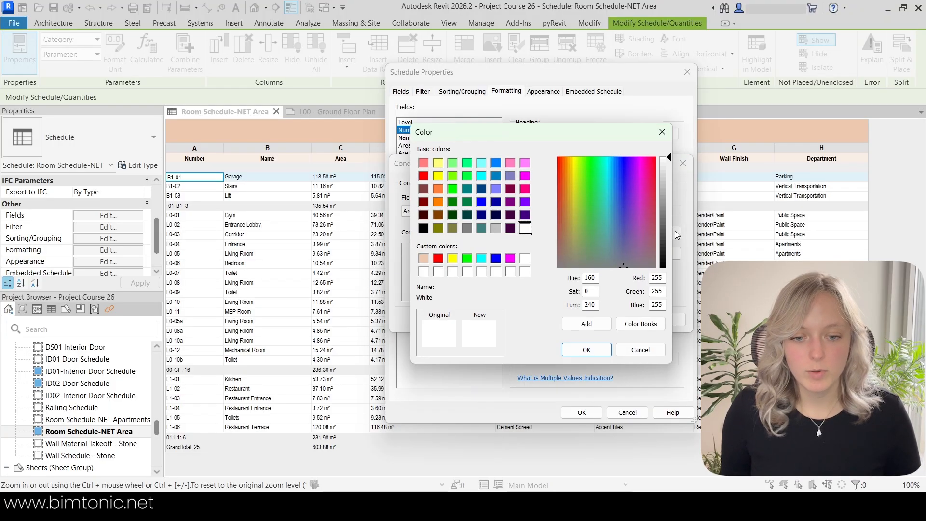
left_click_drag(620, 256, 618, 249)
left_click_drag(665, 161, 667, 166)
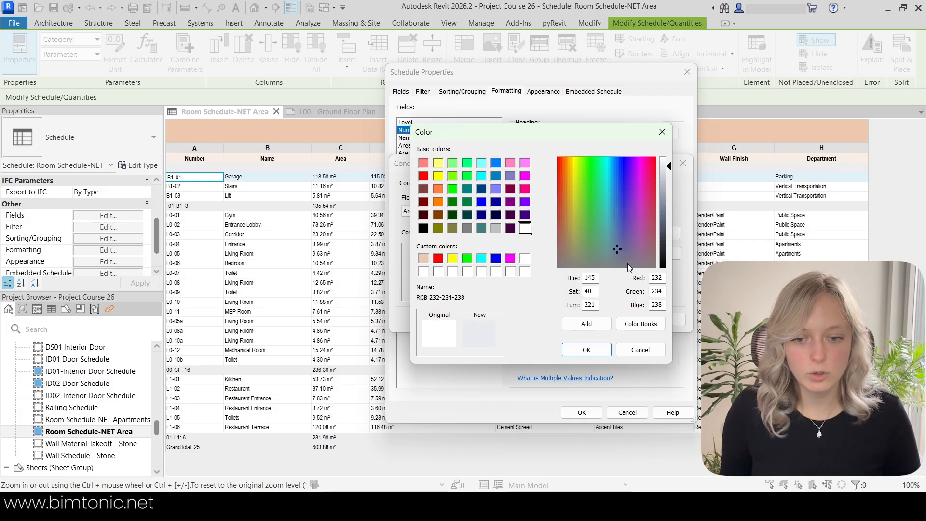
left_click(586, 350)
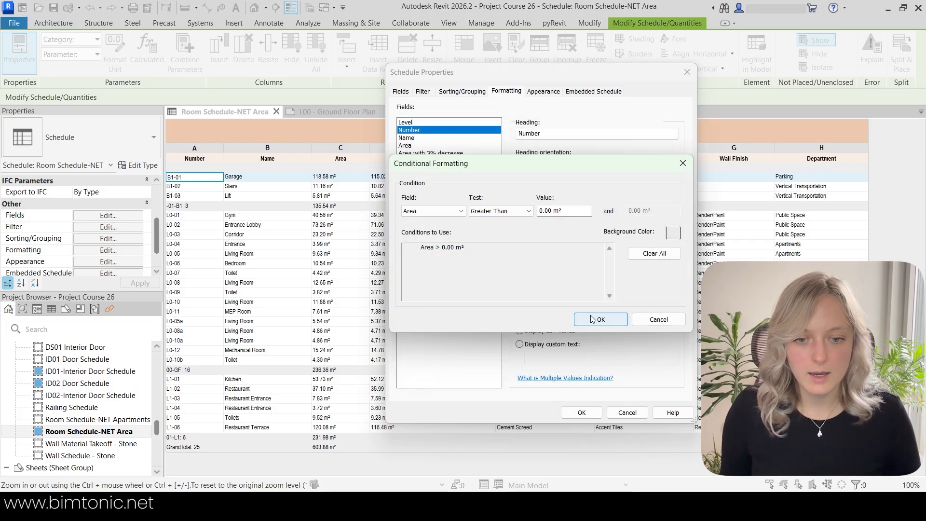
left_click(595, 321)
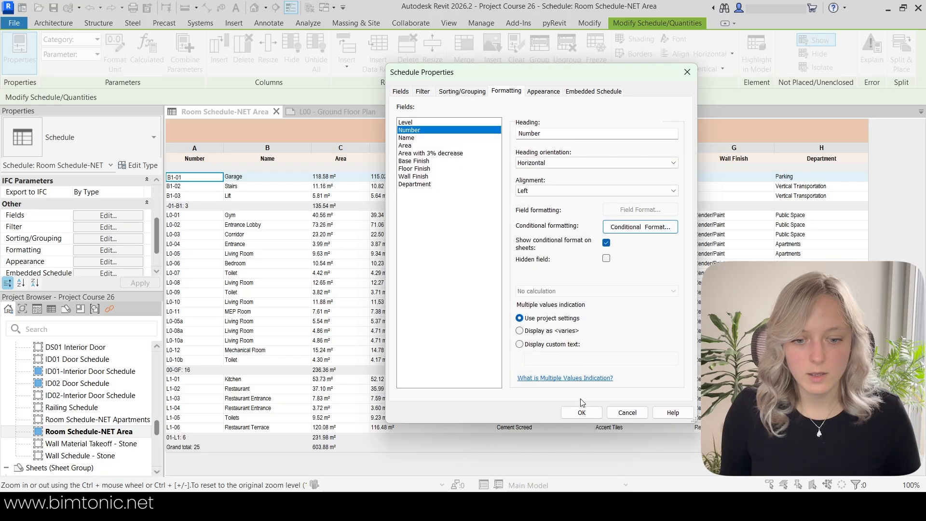
left_click(582, 413)
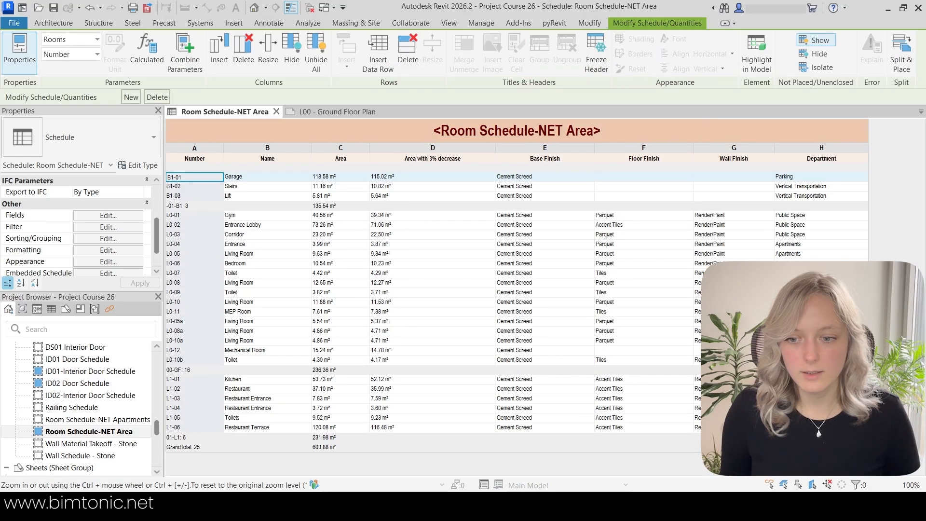
Step: Check the Number column's conditional color on the L00 - Ground Floor Plan sheet and return to the Room Schedule-NET Area schedule
left_click(327, 112)
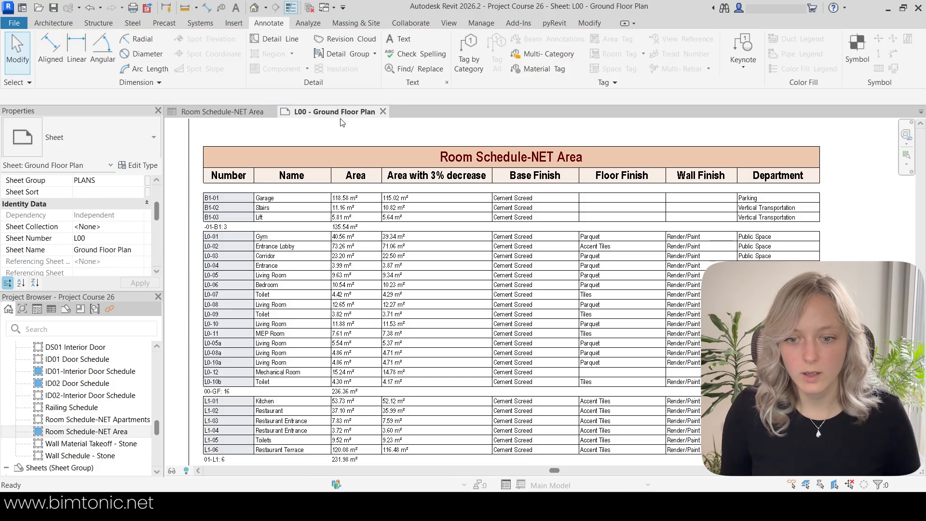
middle_click_drag(694, 371, 714, 350)
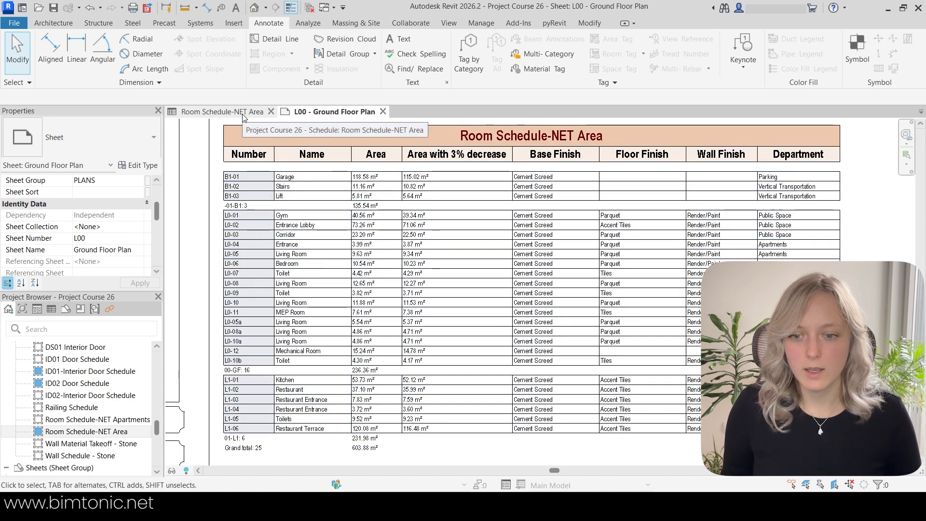
left_click(264, 166)
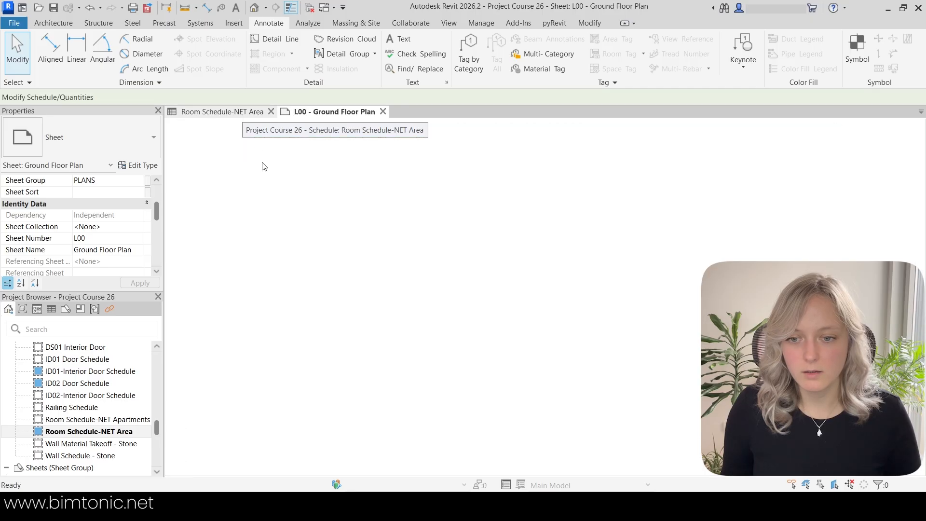
Step: In the schedule's formatting, give the Name field a conditional format testing Area Greater Than 0.00 m²
left_click(92, 250)
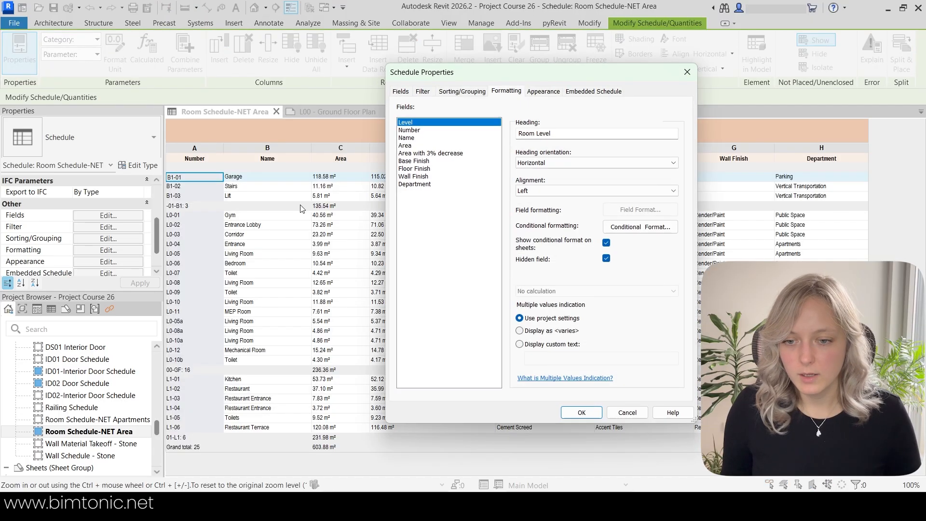
left_click(408, 138)
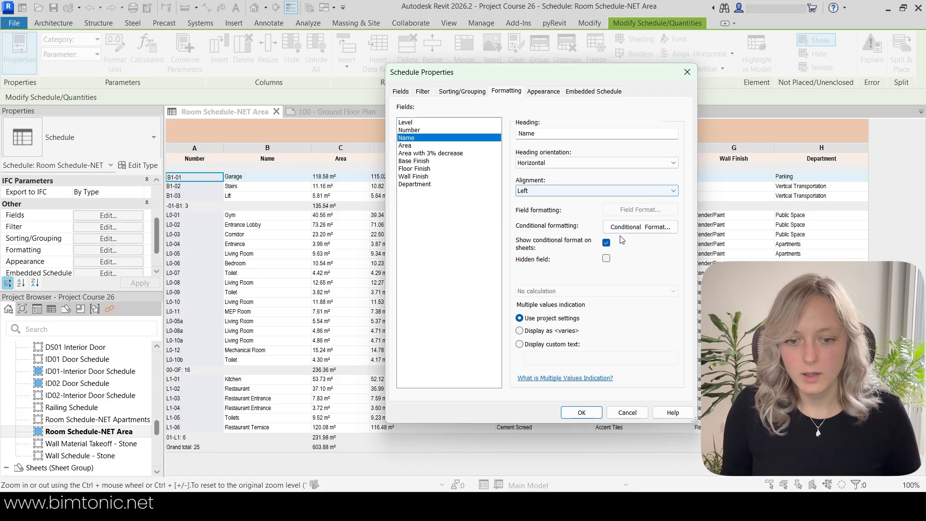
left_click(641, 228)
left_click(439, 212)
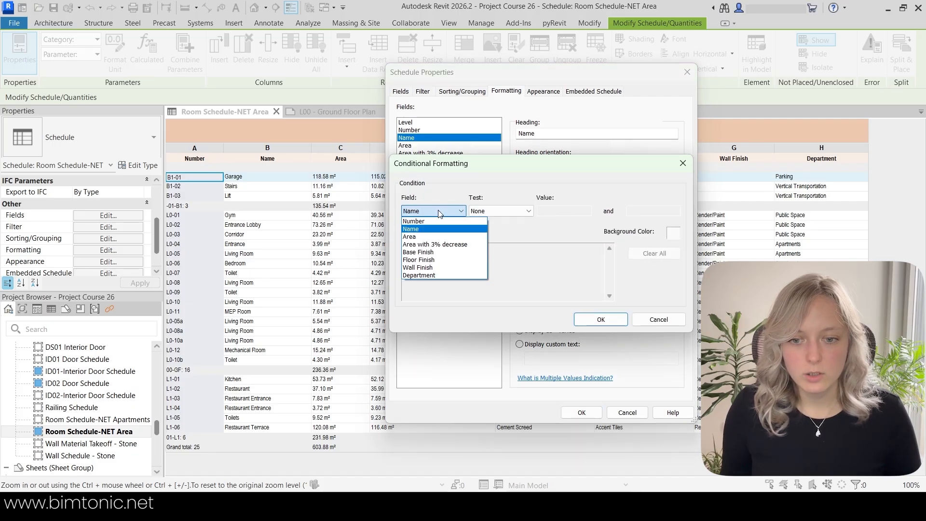
left_click(427, 237)
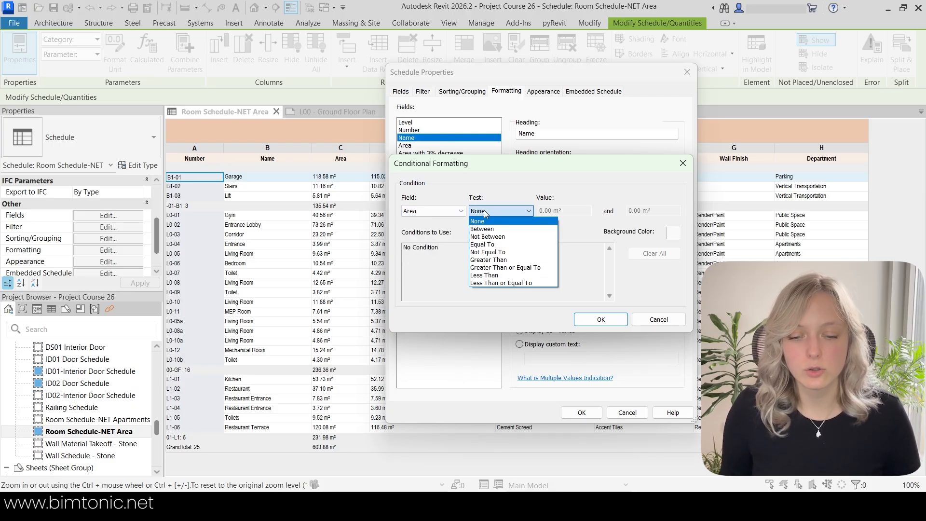
left_click(490, 260)
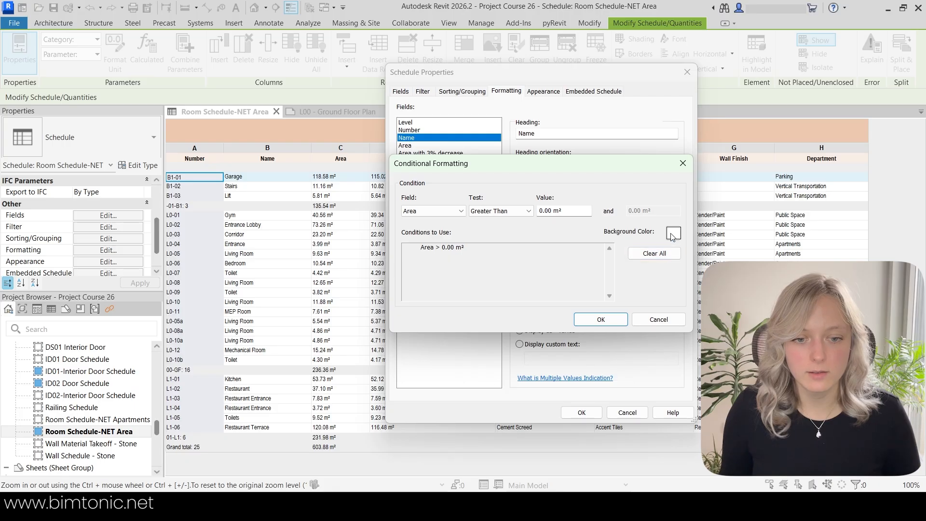
Step: Set the Name field's conditional background color to RGB 226-241-240 and apply it to the schedule
left_click(674, 234)
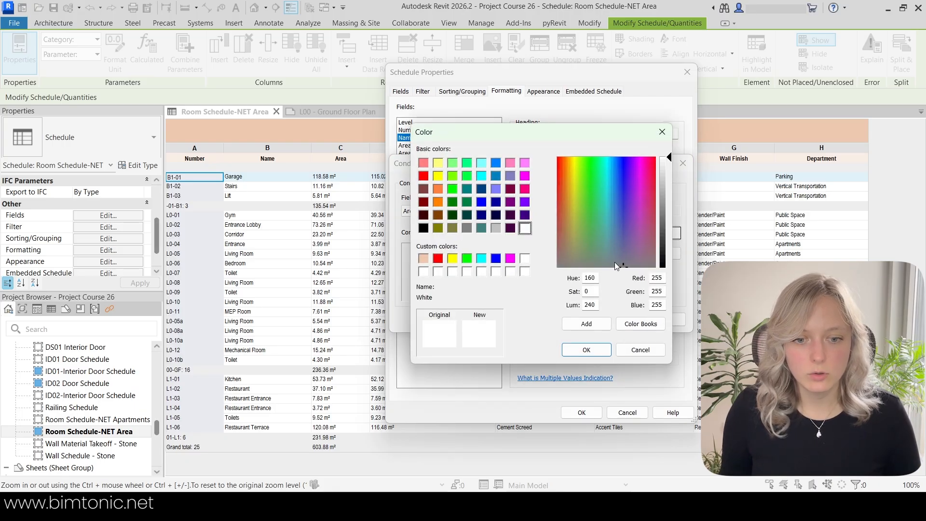
left_click_drag(619, 230, 606, 231)
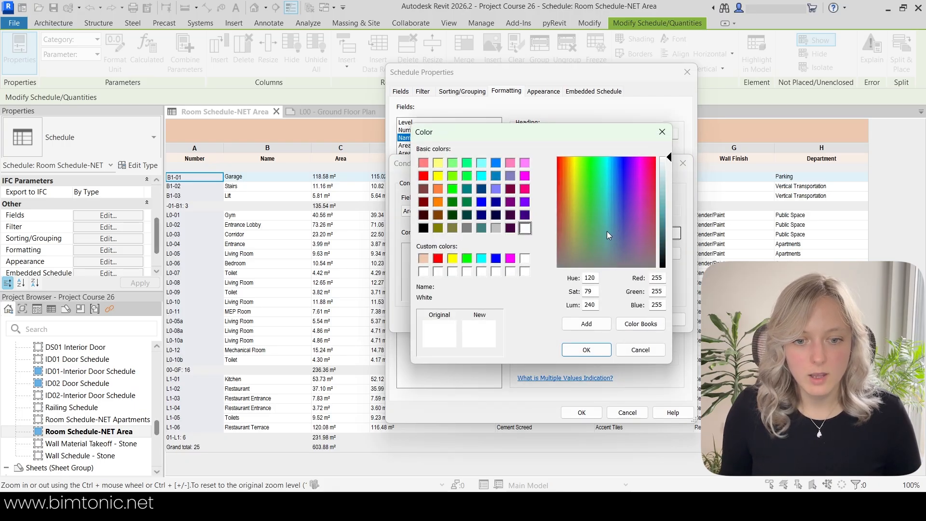
left_click(666, 167)
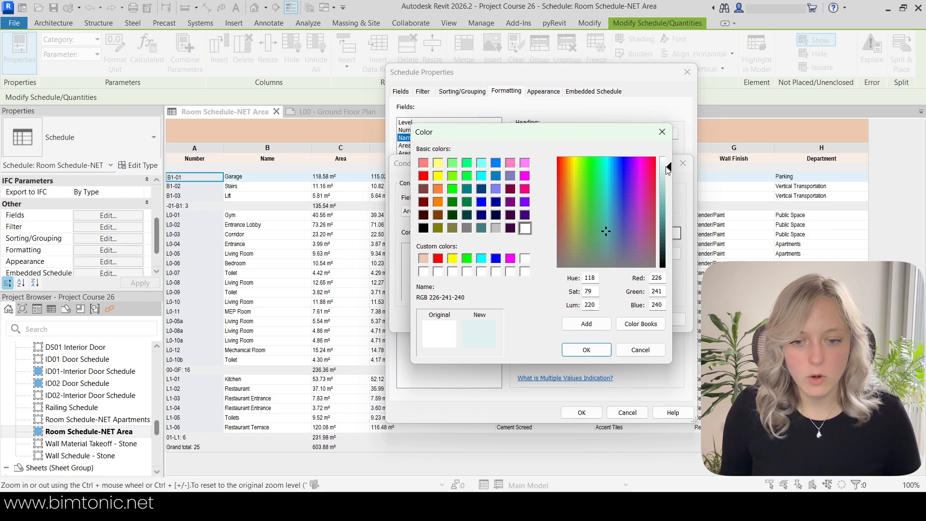
left_click(585, 351)
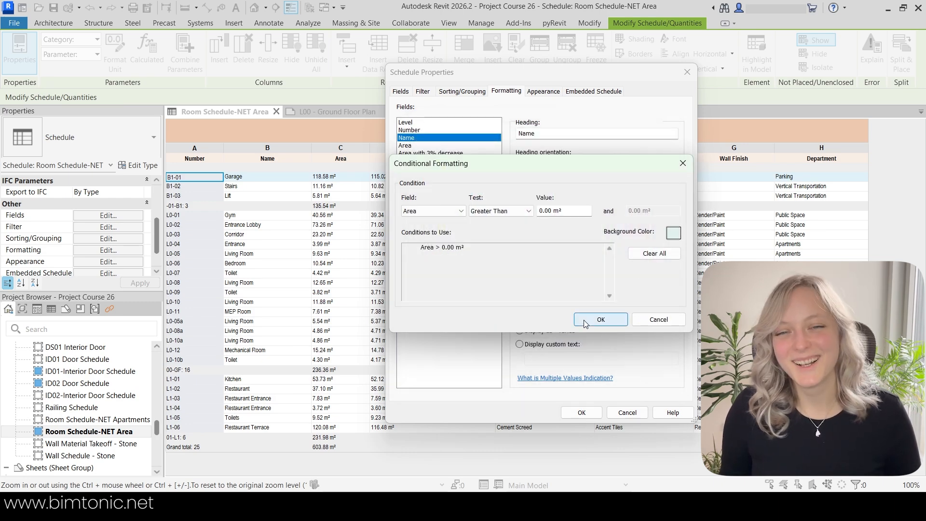
left_click(585, 321)
left_click(586, 412)
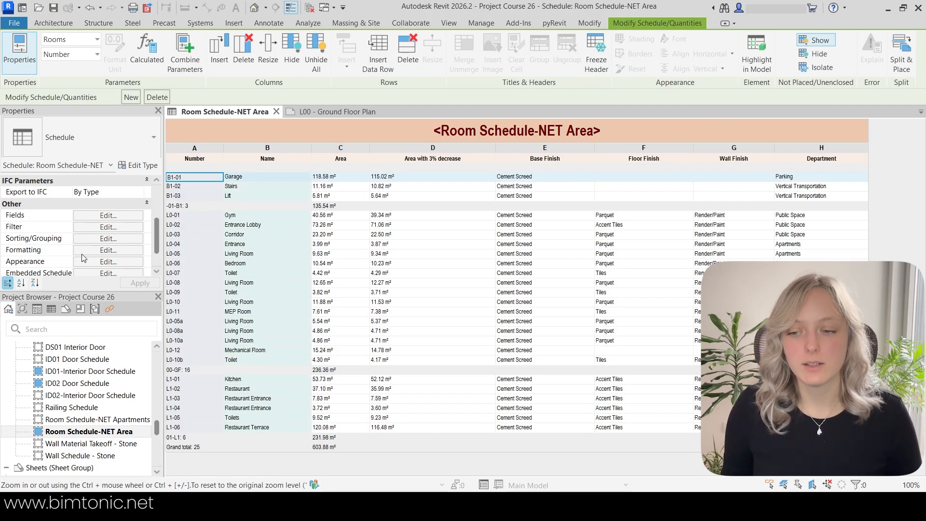
Step: Give the schedule's Area field a conditional format with a test on its own Area value
scroll(87, 226, "down", 2)
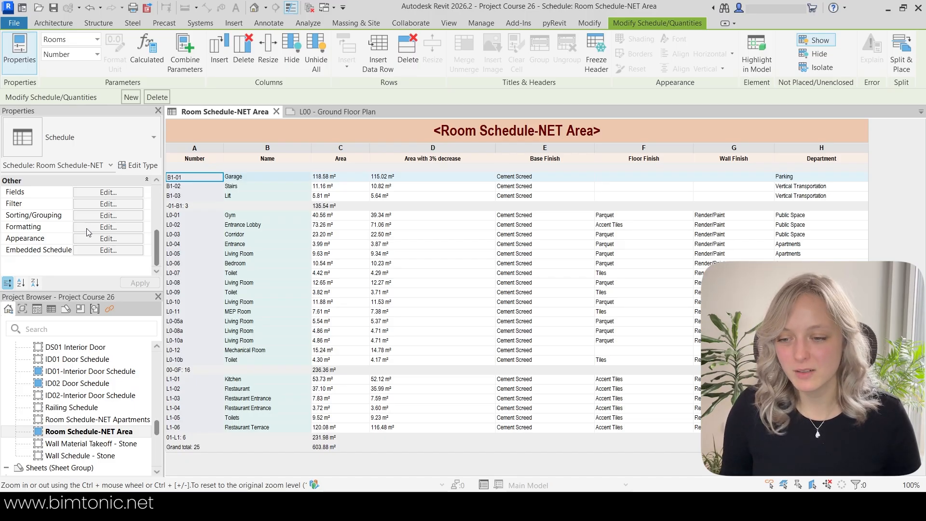
left_click(89, 227)
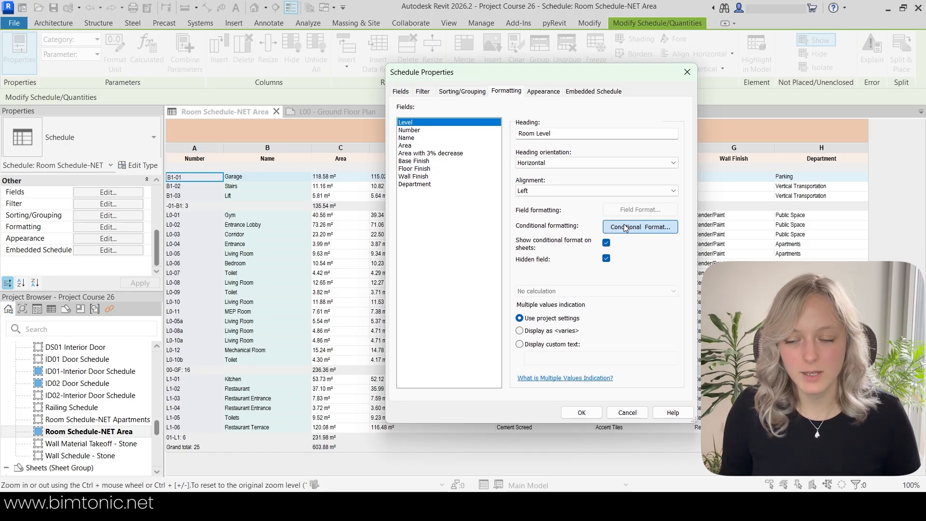
left_click(461, 145)
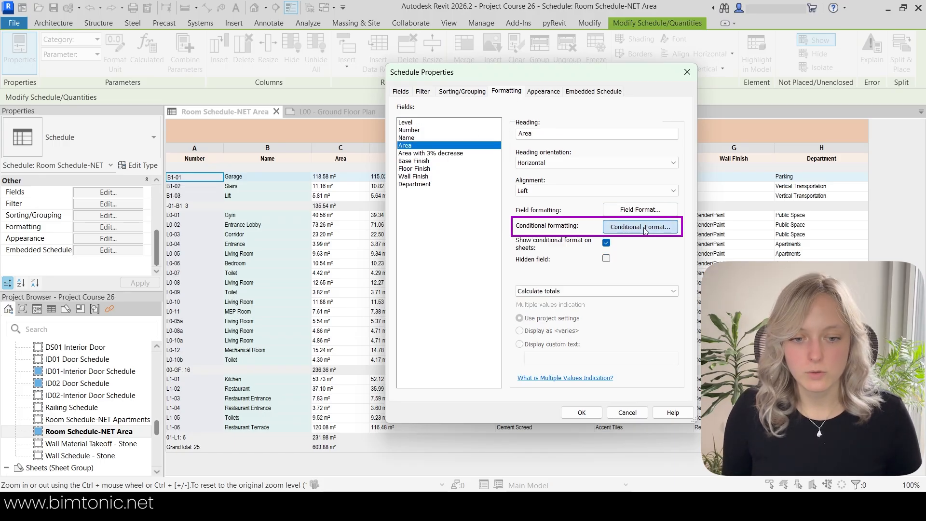
left_click(646, 226)
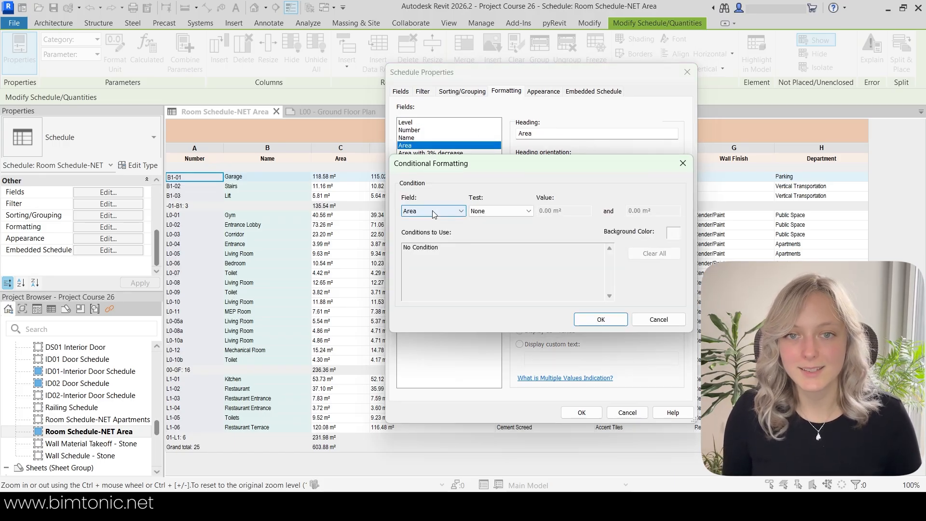
left_click(501, 211)
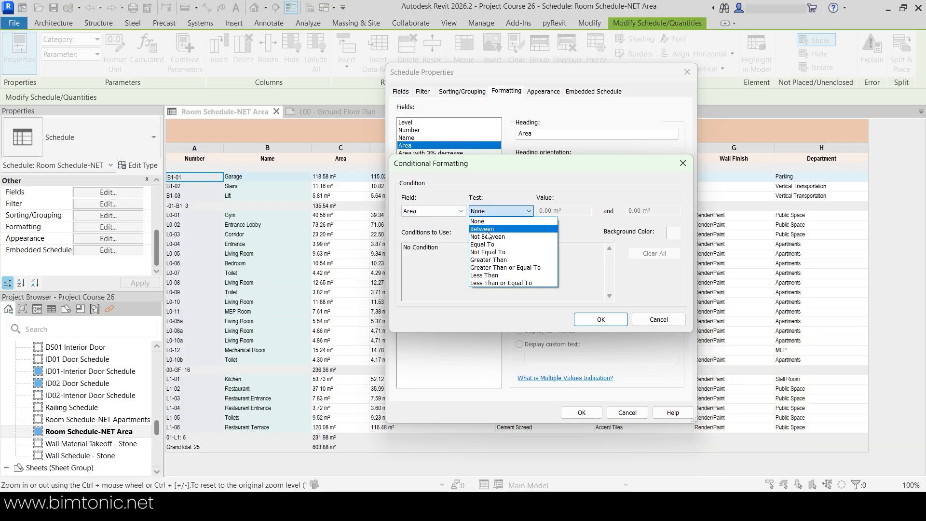
left_click(489, 249)
Step: Set the Area field's conditional background to RGB 233-236-215, save it as a custom color and apply it
left_click(674, 233)
left_click(576, 226)
left_click_drag(667, 159, 666, 170)
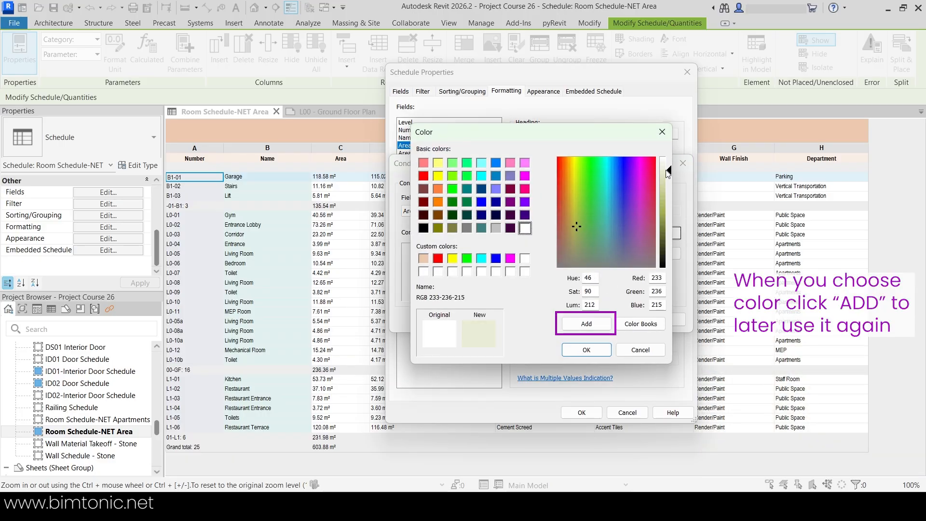
left_click(586, 324)
left_click(587, 350)
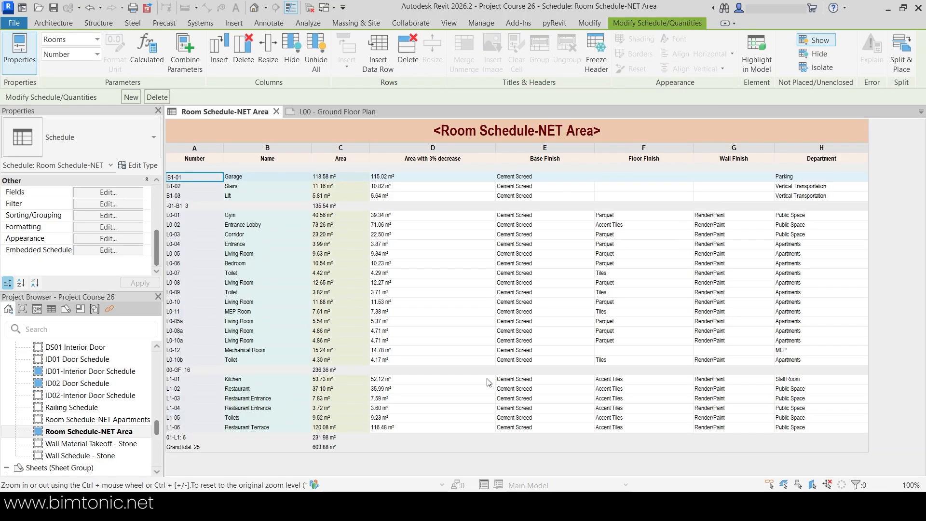
Step: Give the Area with 3% decrease field an Area-based conditional format with the same pale green background
left_click(108, 226)
left_click(449, 153)
left_click(647, 276)
left_click(501, 211)
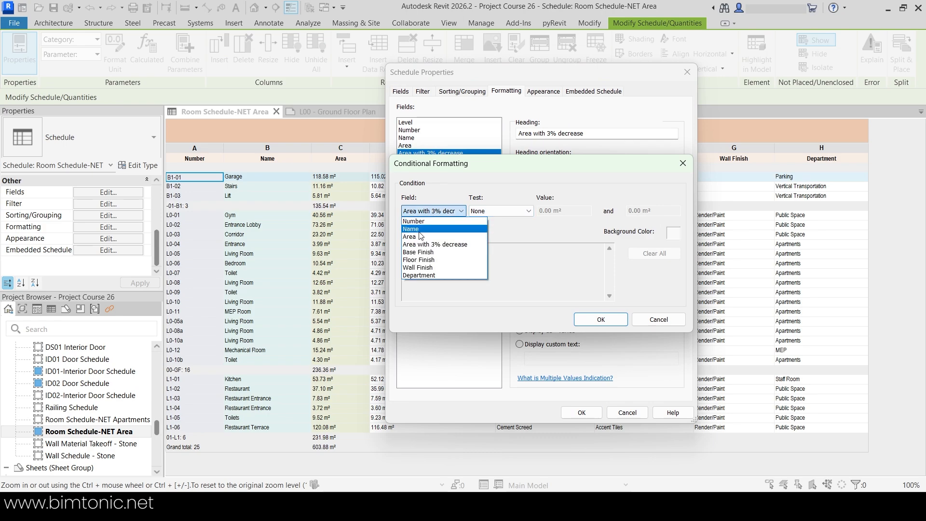
left_click(505, 259)
left_click(674, 233)
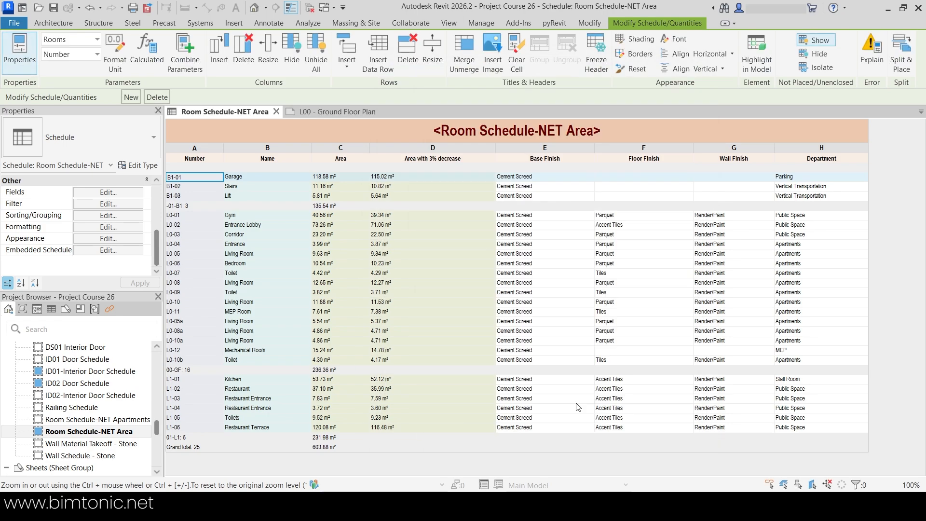
Step: Give the Base Finish field a conditional format based on Area with the same pale green background
left_click(108, 226)
left_click(448, 161)
left_click(646, 276)
left_click(502, 211)
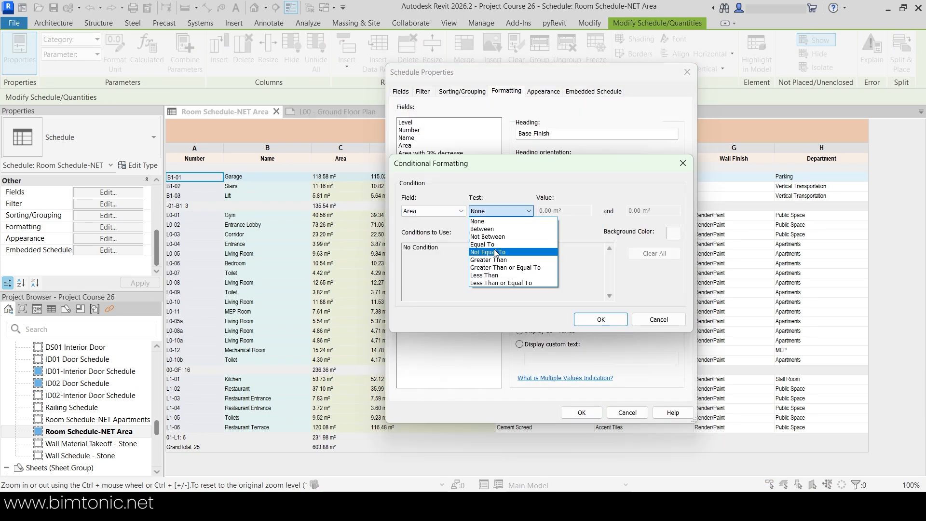
left_click(505, 259)
left_click(674, 233)
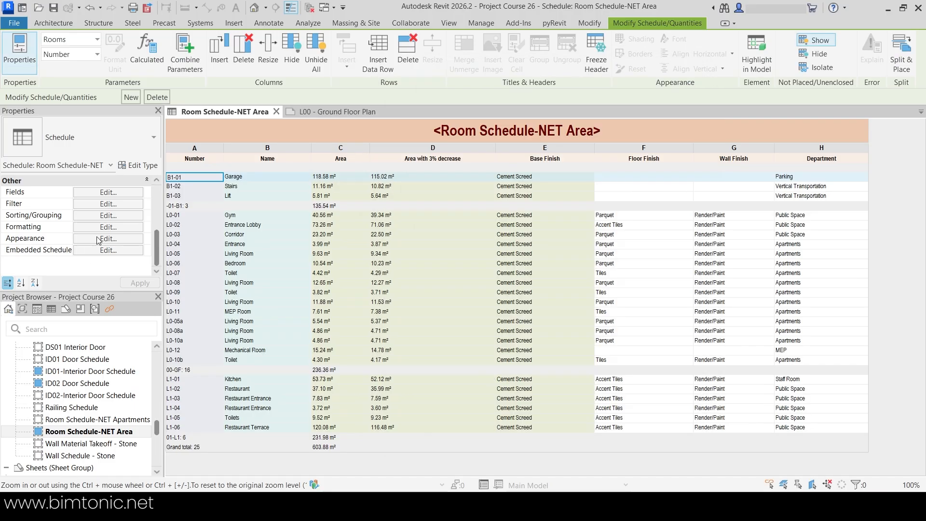
Step: Give the Floor Finish field a conditional format testing Area Greater Than 0.00 m² with the saved pale green background
left_click(458, 169)
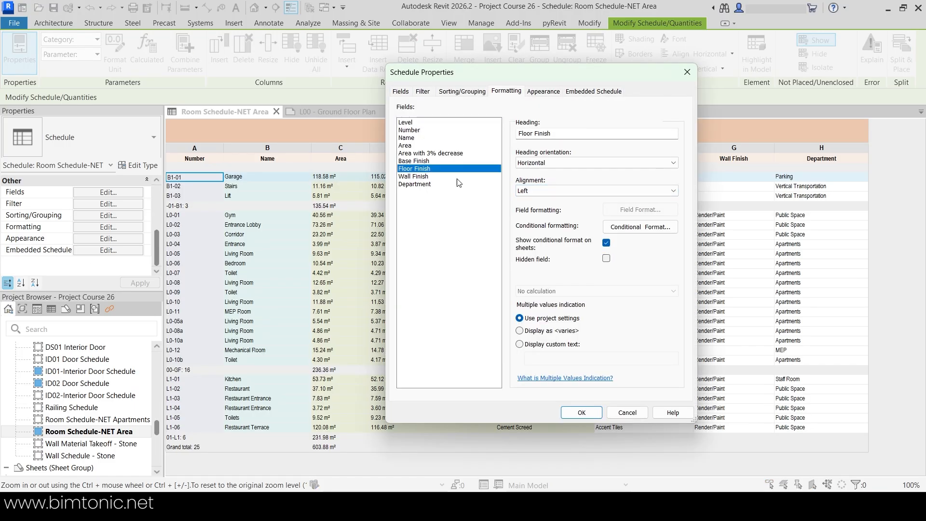
left_click(640, 227)
left_click(501, 211)
left_click(433, 211)
left_click(420, 245)
left_click(501, 211)
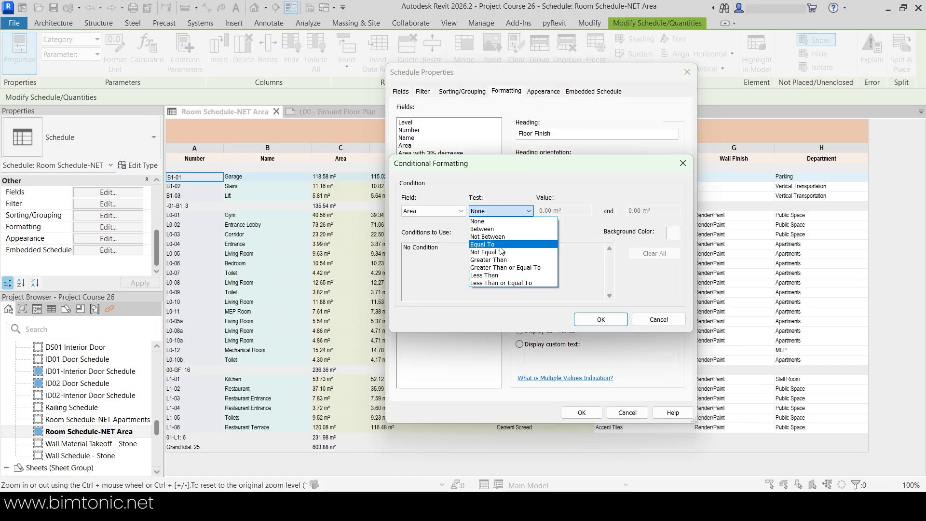
left_click(503, 260)
left_click(674, 233)
left_click(437, 259)
left_click(586, 350)
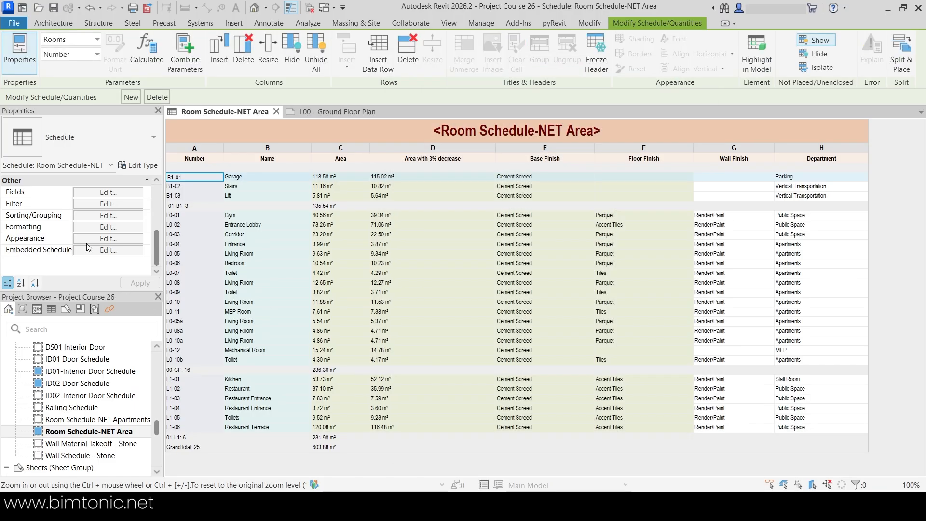
Step: Give the Wall Finish field a conditional format testing Area Greater Than 0.00 m² and apply it to the schedule
left_click(108, 226)
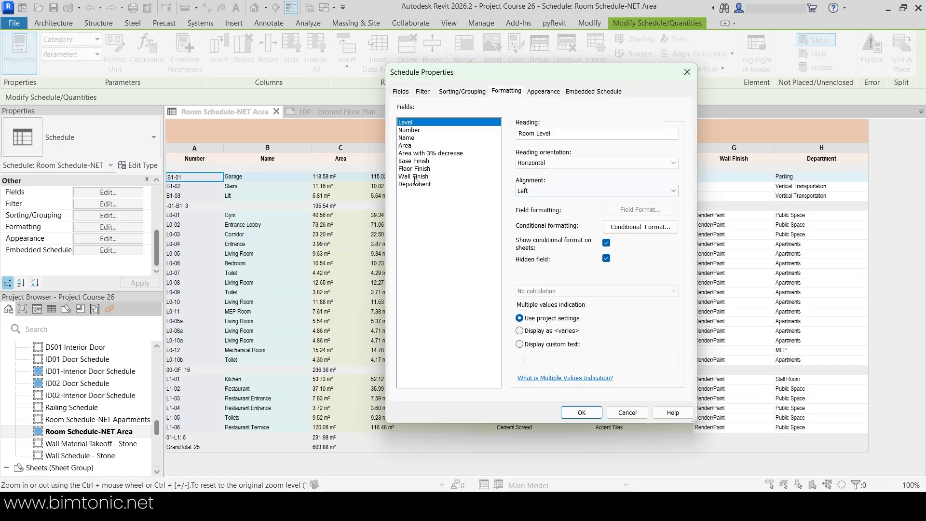
left_click(413, 176)
left_click(628, 228)
left_click(434, 211)
left_click(424, 237)
left_click(500, 211)
left_click(488, 260)
left_click(602, 318)
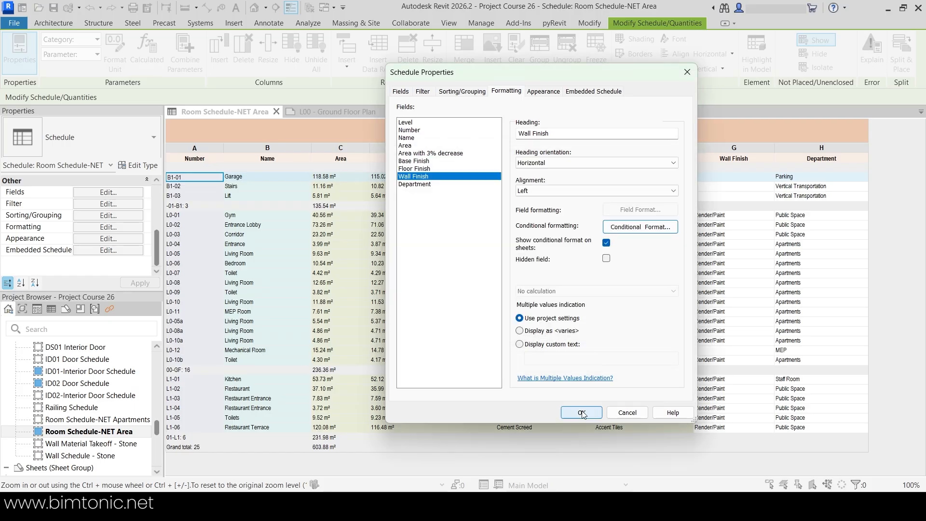
left_click(581, 412)
Step: Give the Department field a conditional format testing Area Greater Than 0.00 m² with the saved pale green background
left_click(109, 238)
left_click(506, 92)
left_click(416, 184)
left_click(629, 228)
left_click(433, 210)
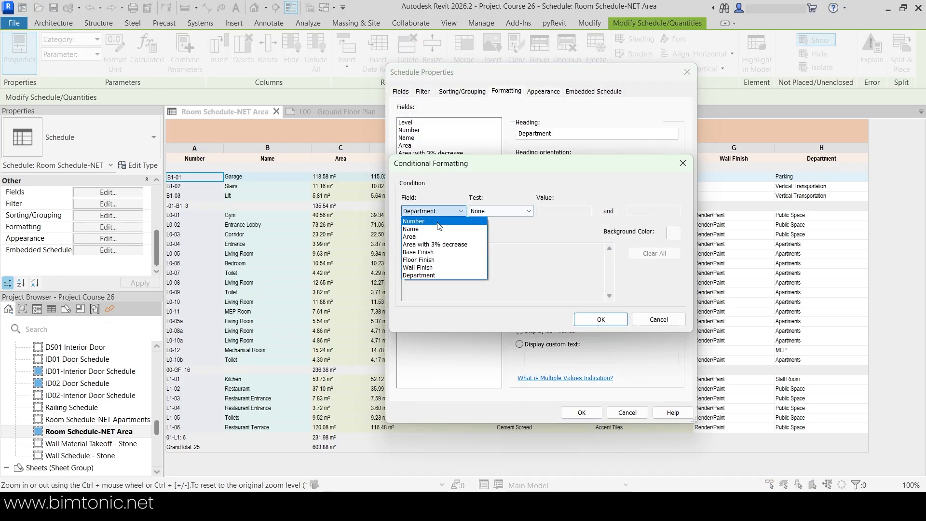
left_click(427, 237)
left_click(501, 211)
left_click(490, 259)
left_click(673, 234)
left_click(425, 259)
left_click(578, 351)
left_click(600, 319)
Step: Set the Wall Finish field's conditional background to the saved pale green, recheck its Area condition and apply the formatting
left_click(419, 176)
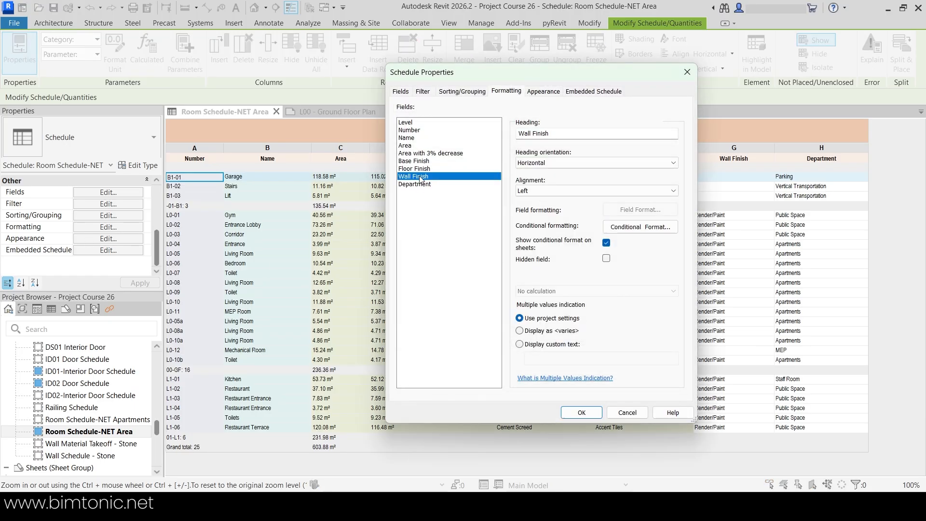
left_click(629, 227)
left_click(674, 234)
left_click(425, 258)
left_click(583, 351)
left_click(595, 320)
left_click(628, 227)
left_click(433, 211)
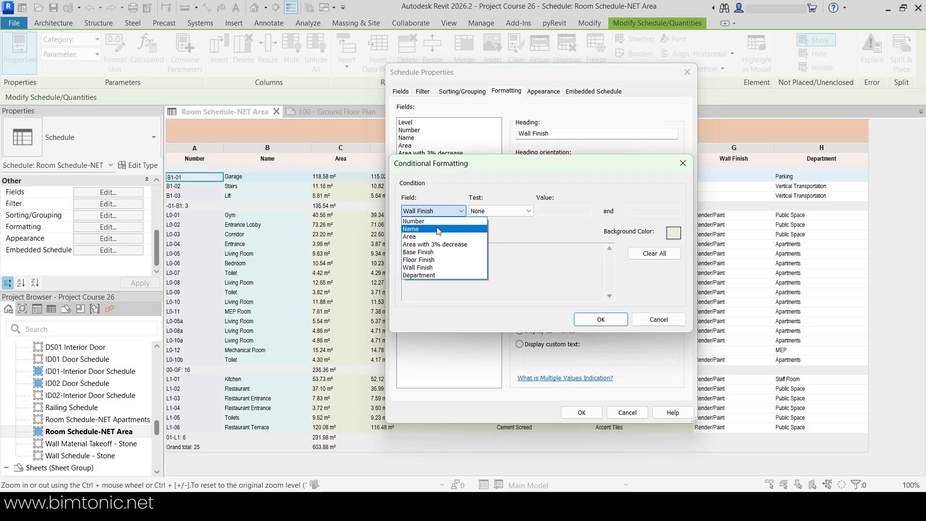
left_click(429, 237)
left_click(576, 320)
left_click(582, 413)
Step: Reopen the schedule's formatting and bring up the Name field's conditional format
left_click(108, 227)
left_click(407, 137)
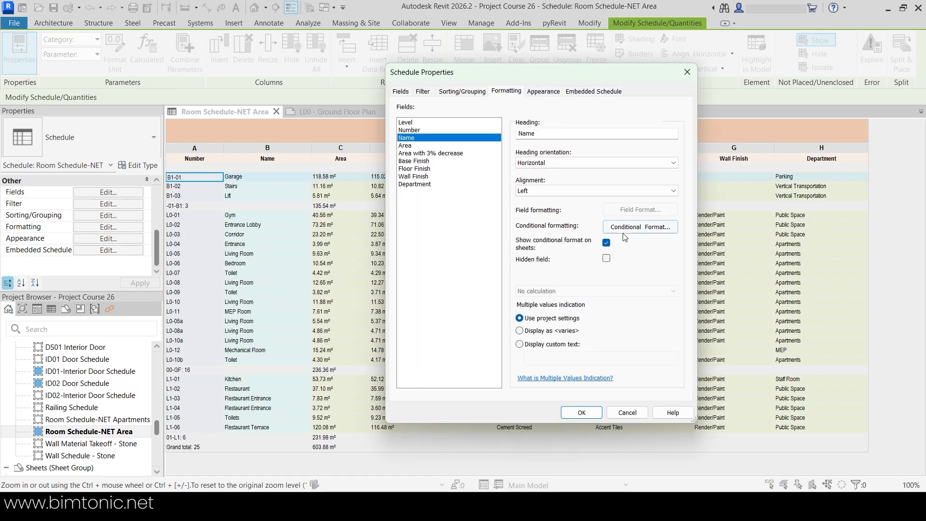
left_click(629, 227)
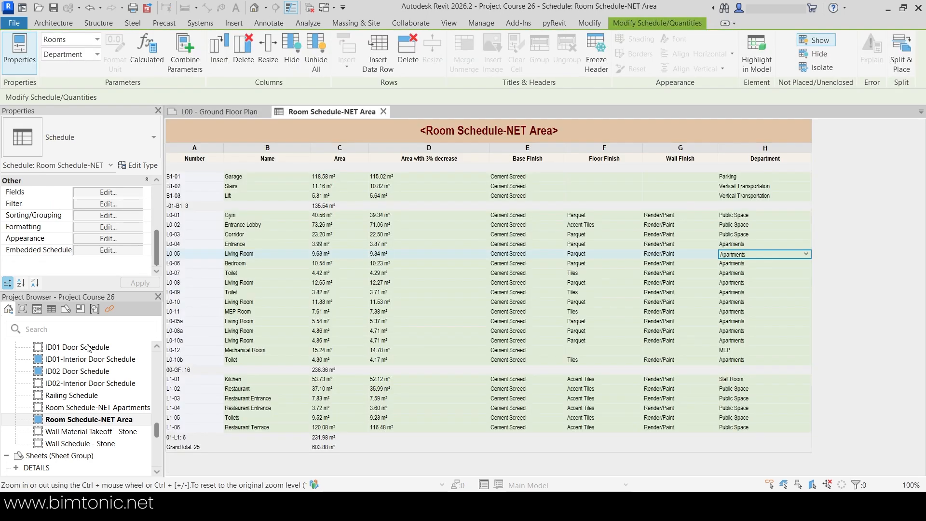
Step: Duplicate the Room Schedule-NET Area schedule view
left_click(328, 110)
right_click(89, 422)
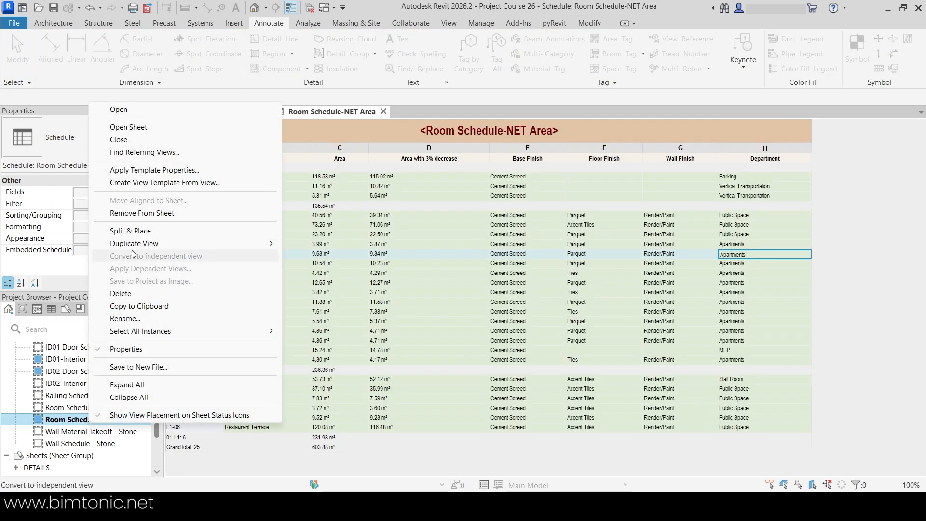
mouse_move(202, 244)
left_click(312, 246)
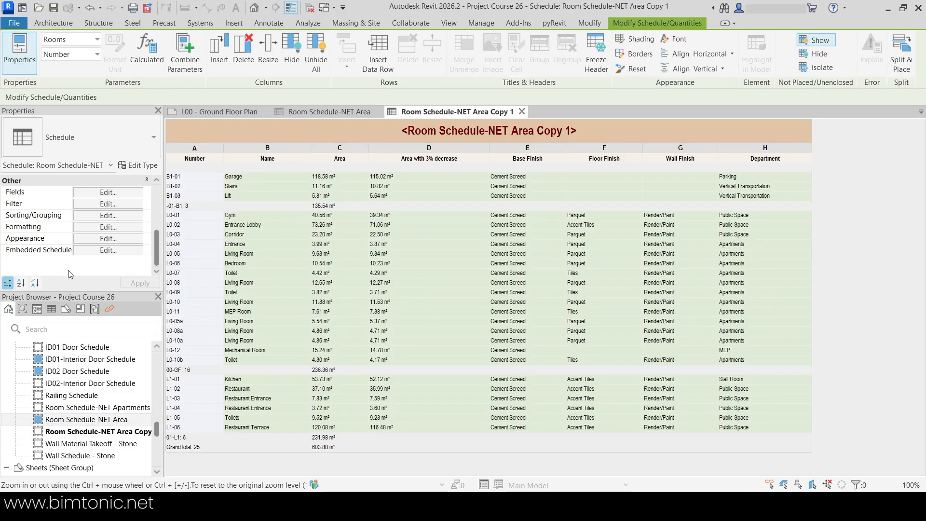
Step: Clear the conditional formats of the Level and Number fields in the copied schedule
left_click(91, 230)
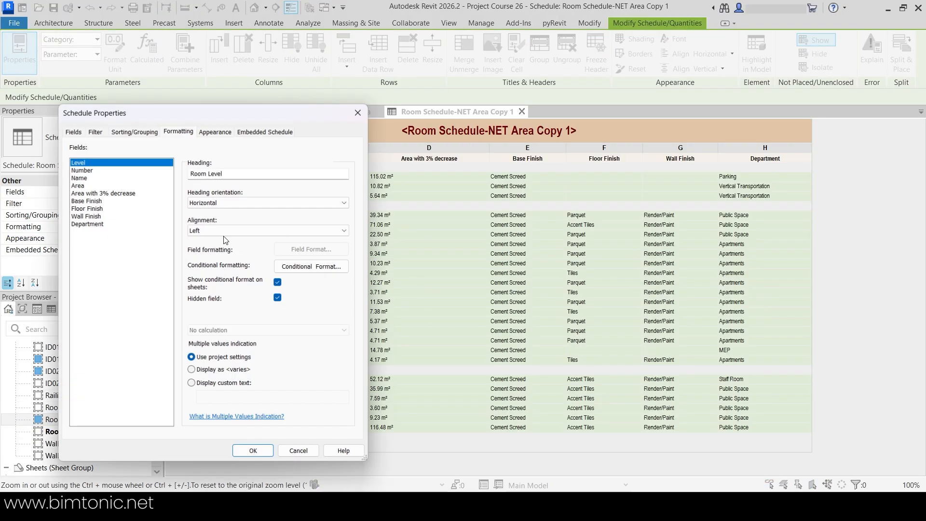
left_click(300, 268)
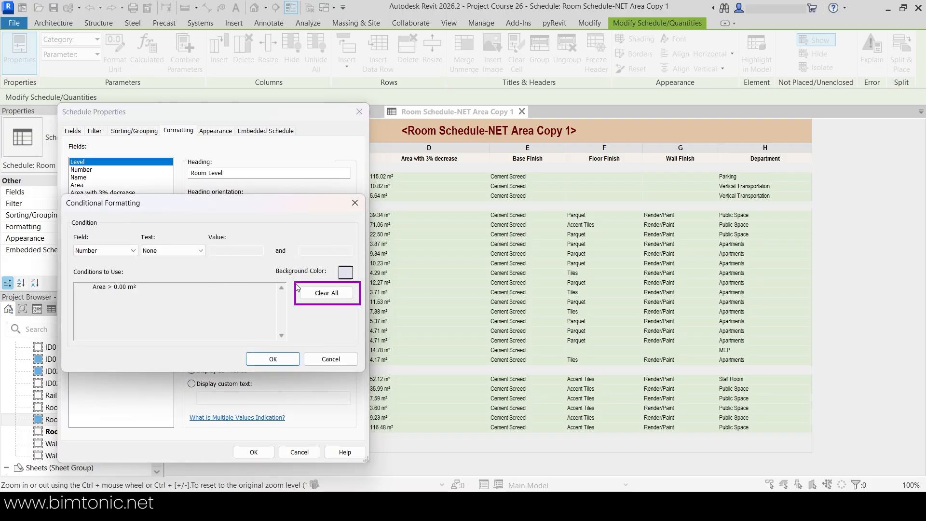
left_click(320, 296)
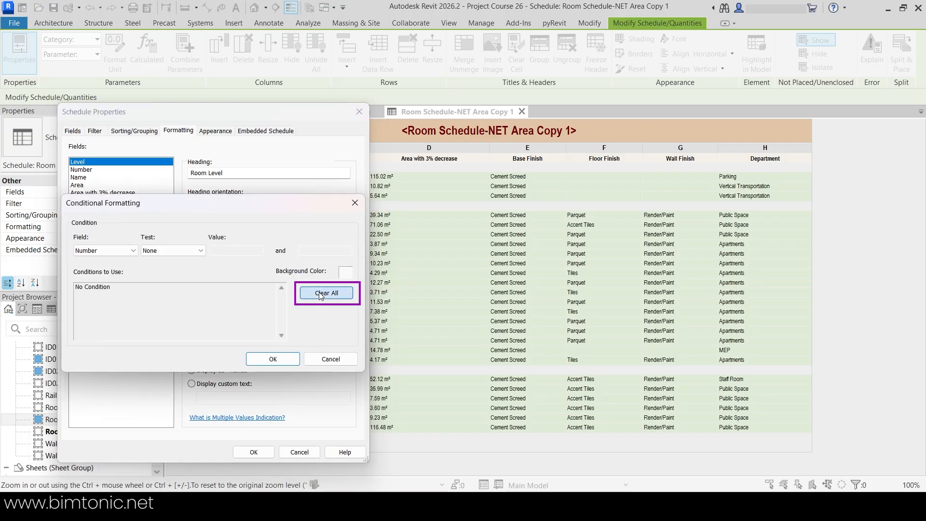
left_click(287, 357)
left_click(81, 170)
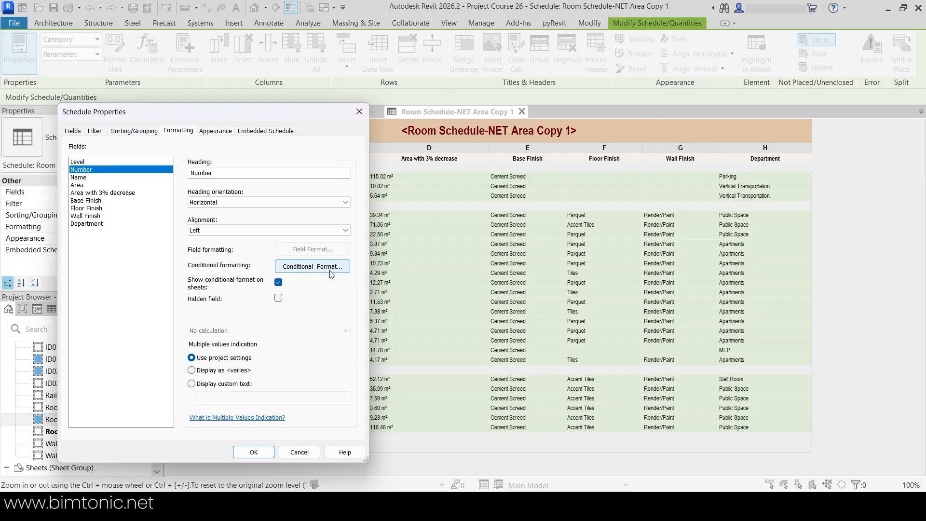
left_click(313, 266)
left_click(266, 359)
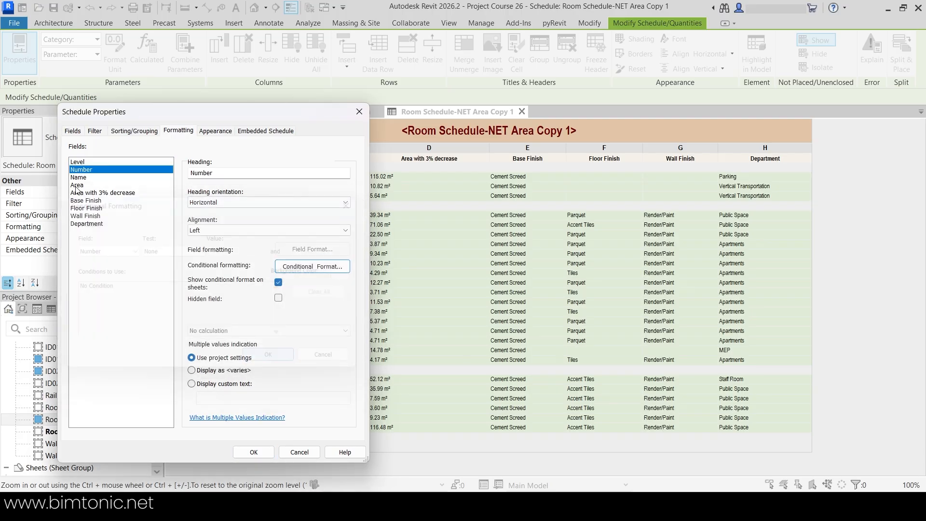
Step: Clear the conditional formats of the Name and Area fields in the copied schedule
left_click(81, 177)
left_click(311, 267)
left_click(320, 292)
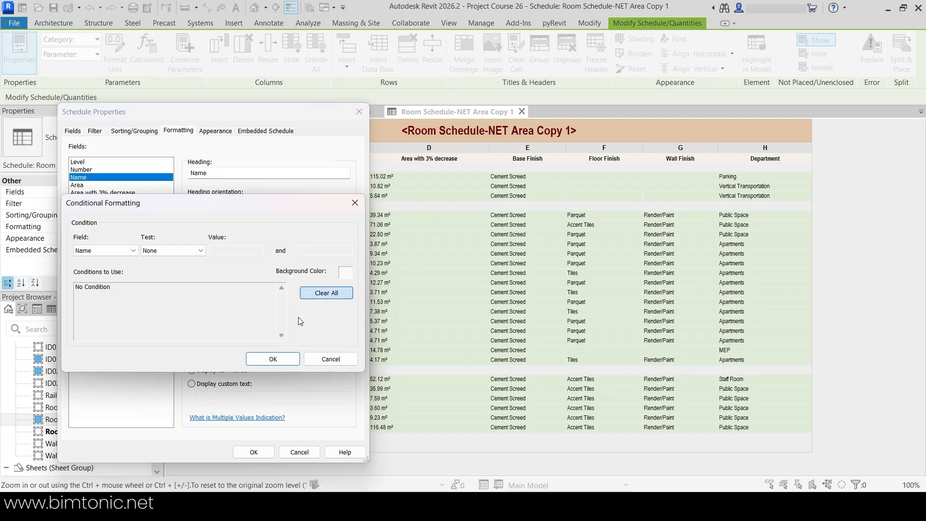
left_click(273, 359)
left_click(80, 185)
left_click(312, 266)
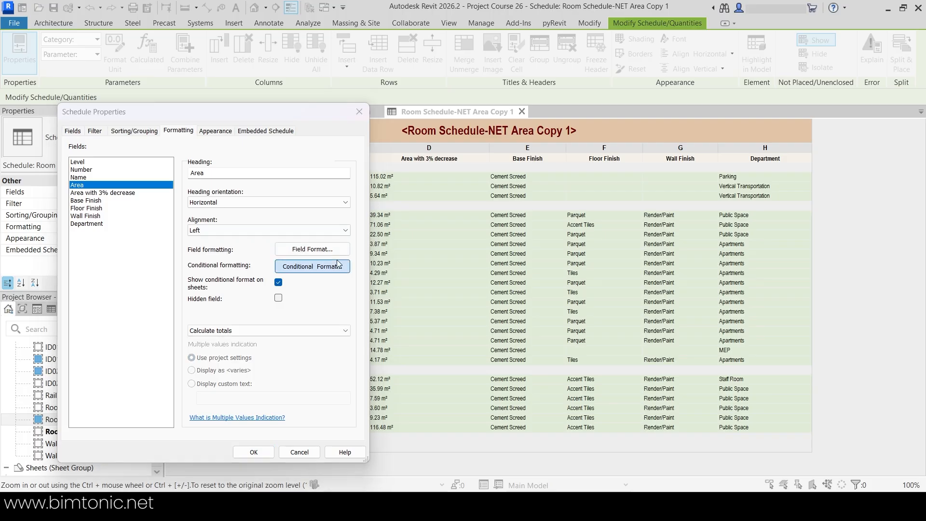
left_click(322, 292)
left_click(270, 357)
Step: Clear the conditional formats of the Base Finish, Floor Finish and Wall Finish fields in the copied schedule
left_click(86, 200)
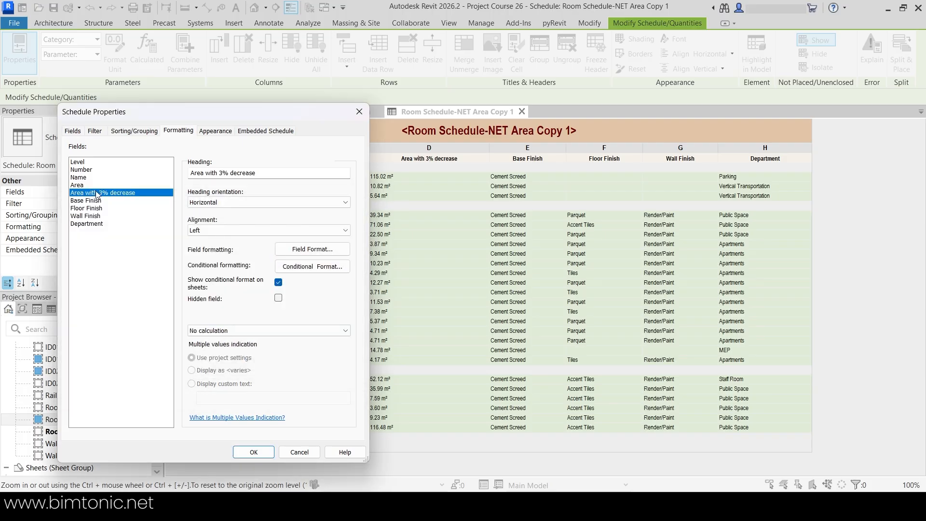
left_click(312, 266)
left_click(282, 362)
left_click(86, 208)
left_click(312, 266)
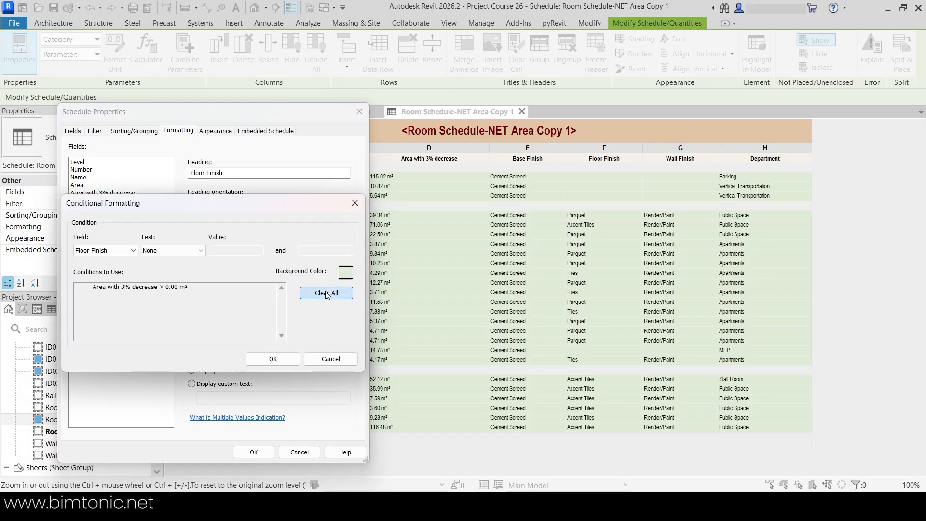
left_click(325, 292)
left_click(273, 359)
left_click(86, 215)
left_click(312, 266)
left_click(324, 292)
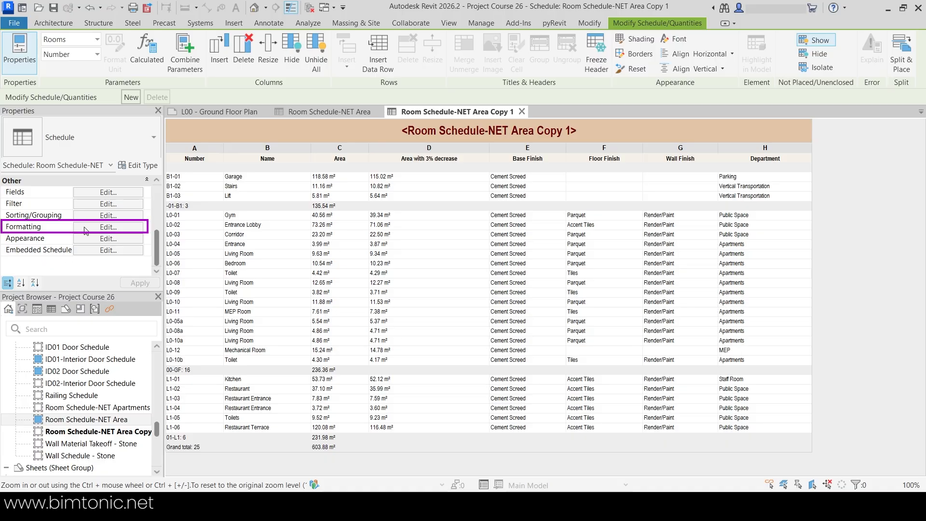
Step: Give the copied schedule's Number field a conditional format testing Department Equal To Apartments with the saved pale green background, RGB 225-236-215
left_click(108, 227)
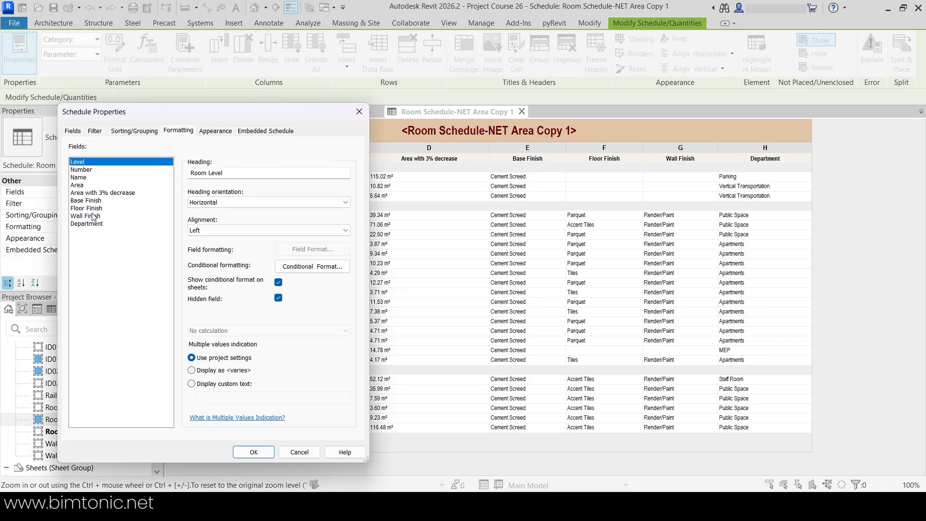
left_click(81, 170)
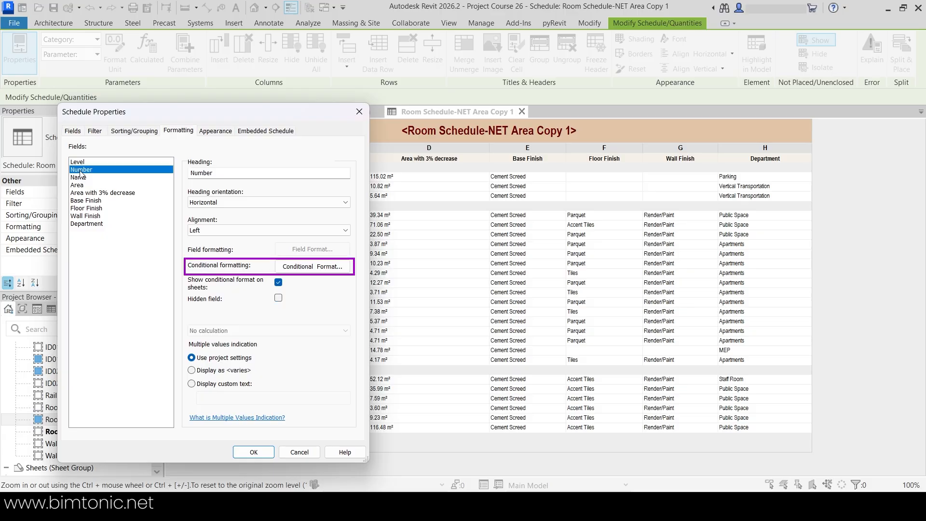
left_click(294, 268)
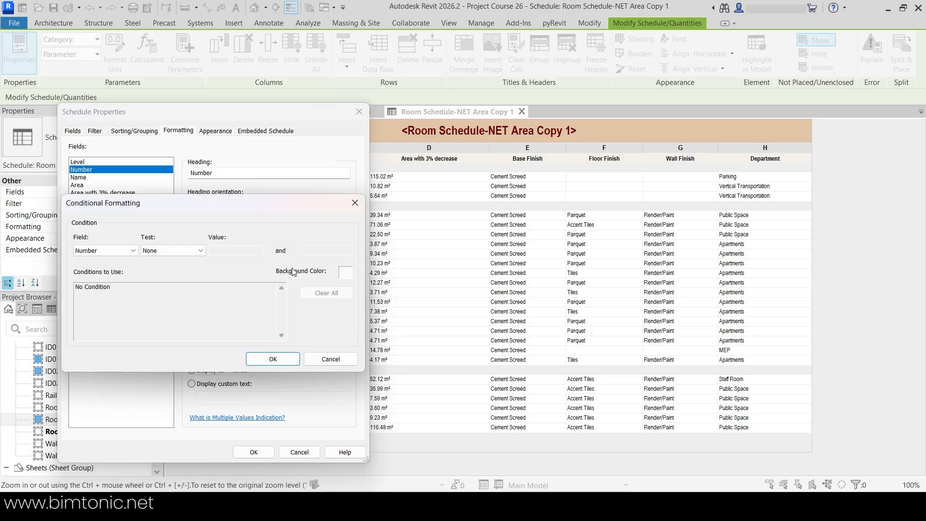
left_click(95, 251)
left_click(97, 316)
left_click(161, 251)
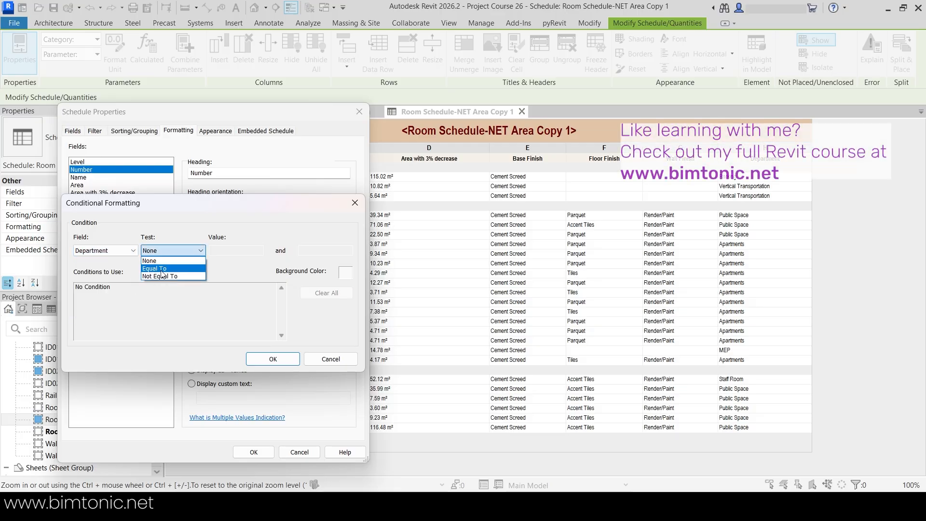
left_click(161, 271)
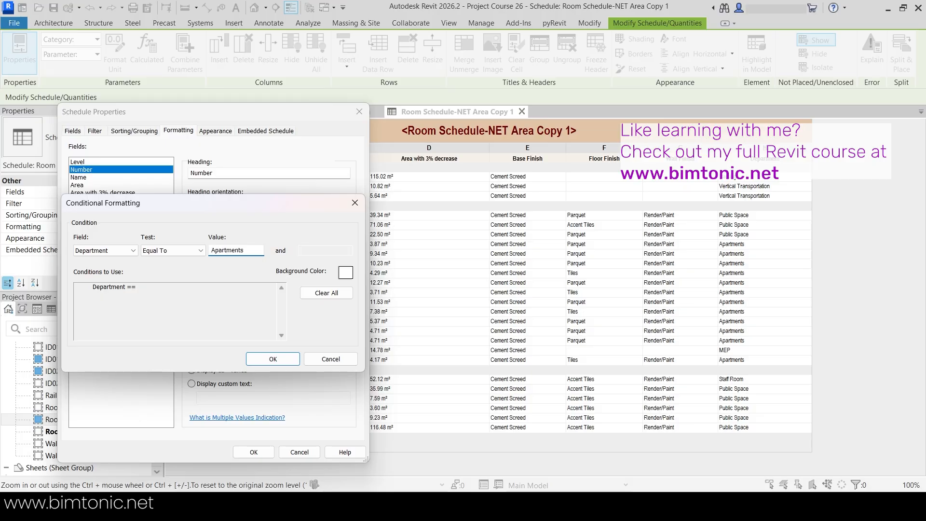
left_click_drag(255, 252, 199, 246)
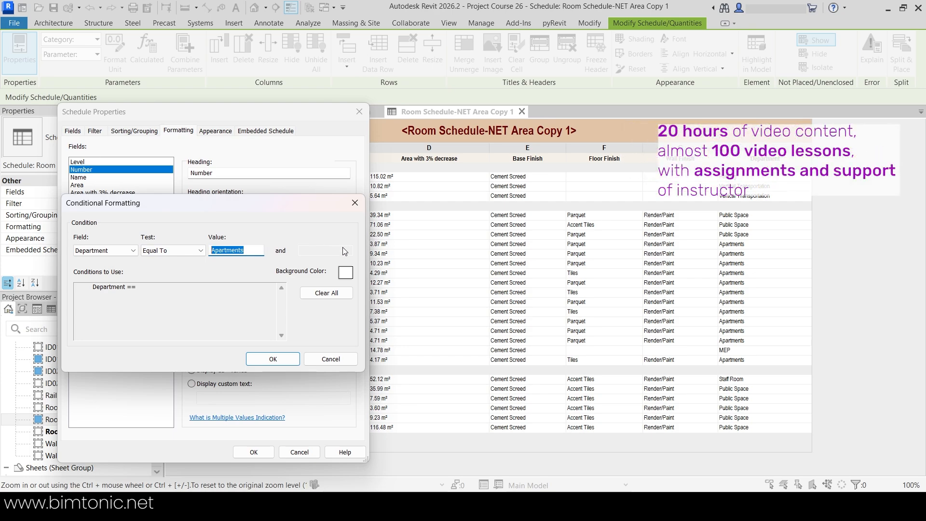
left_click(350, 278)
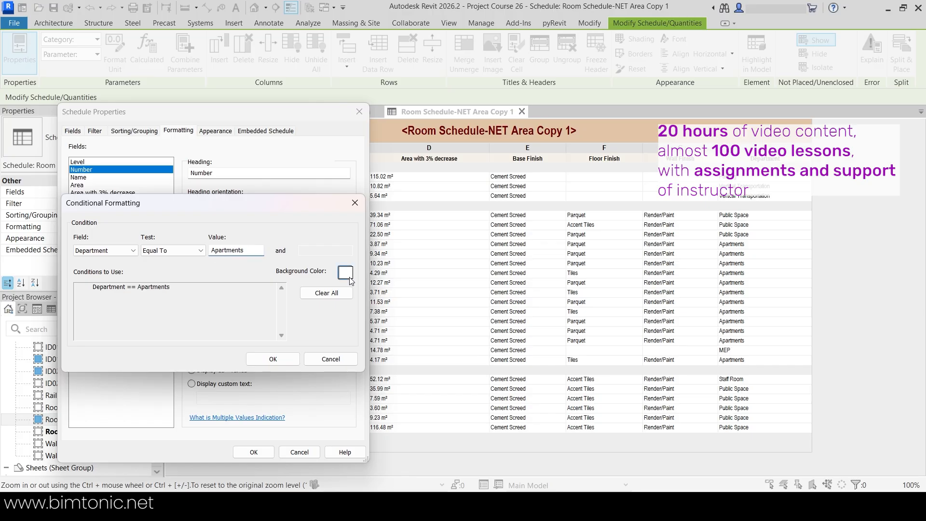
left_click(96, 306)
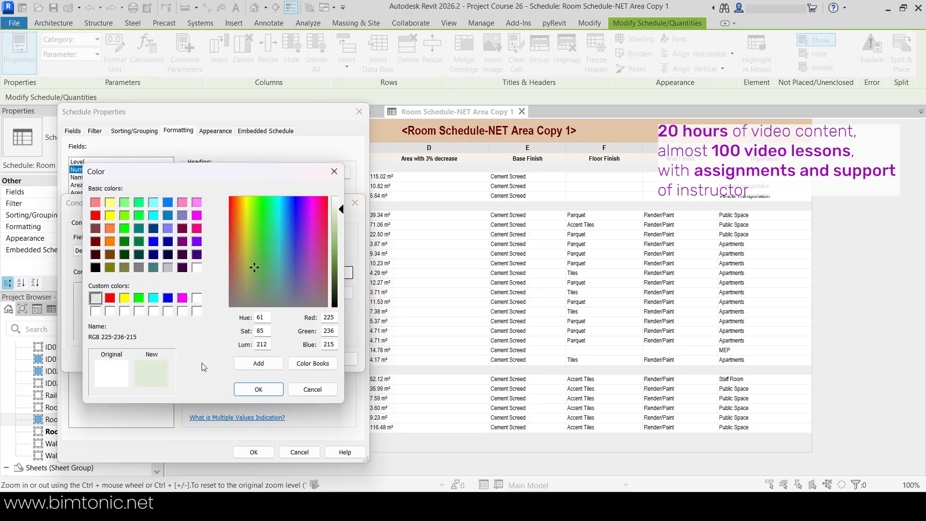
left_click(258, 389)
left_click(264, 362)
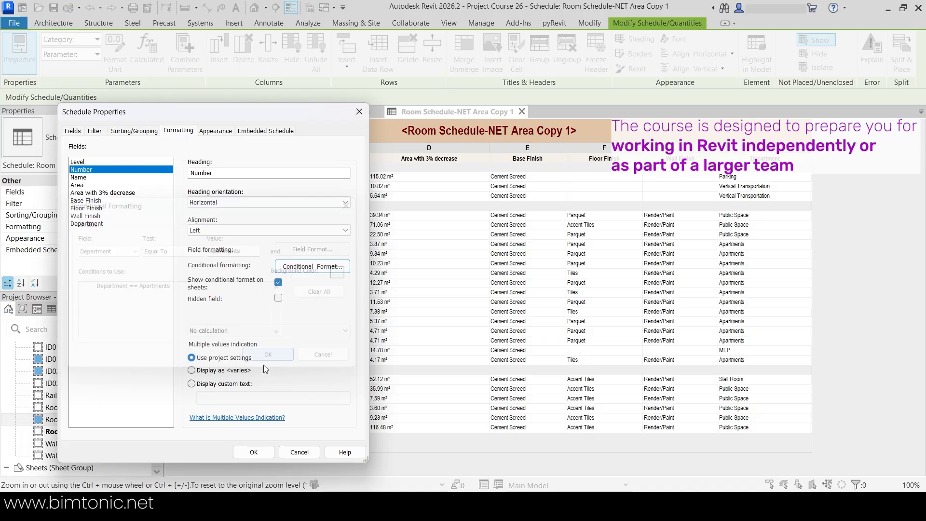
Step: Give the Name field a conditional format testing Department Equal To Apartments with the saved pale green background
left_click(78, 177)
left_click(299, 268)
left_click(110, 251)
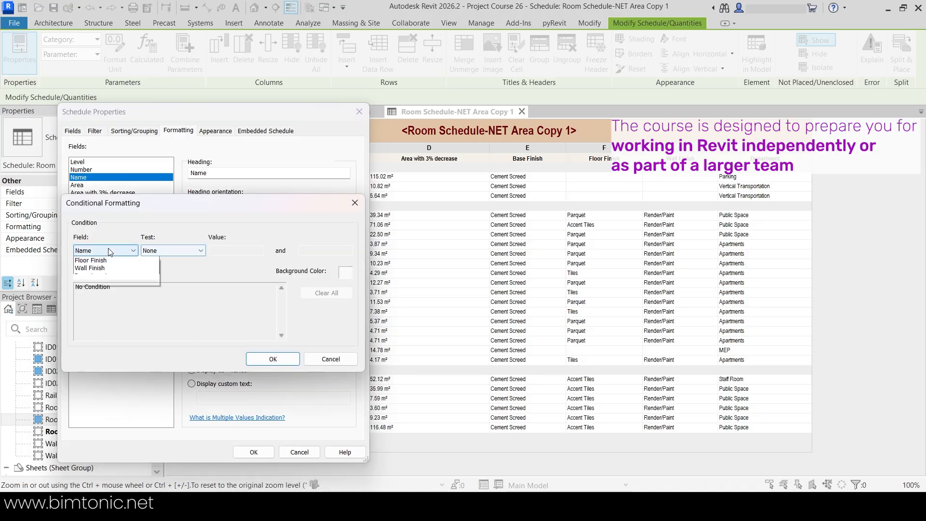
left_click(97, 315)
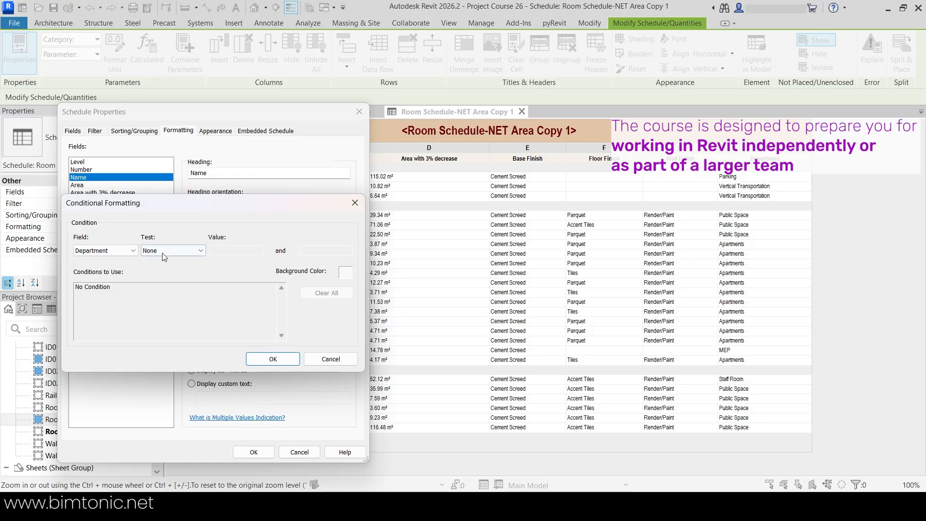
left_click(162, 253)
left_click(159, 263)
left_click(232, 253)
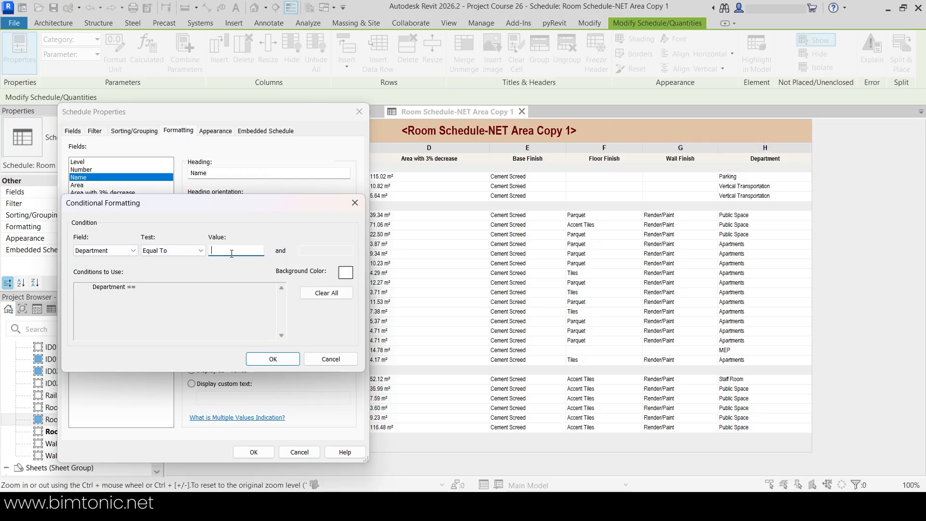
type("Apartments")
left_click(352, 271)
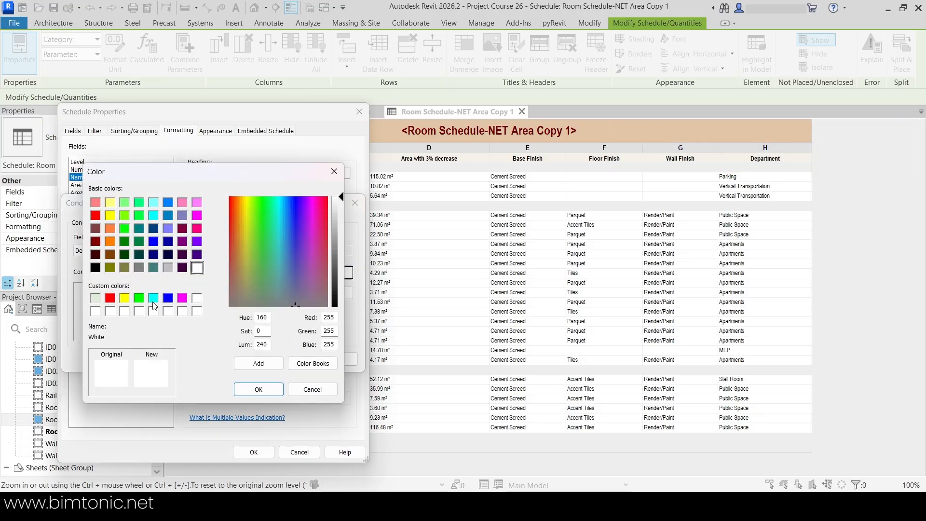
left_click(95, 298)
left_click(259, 390)
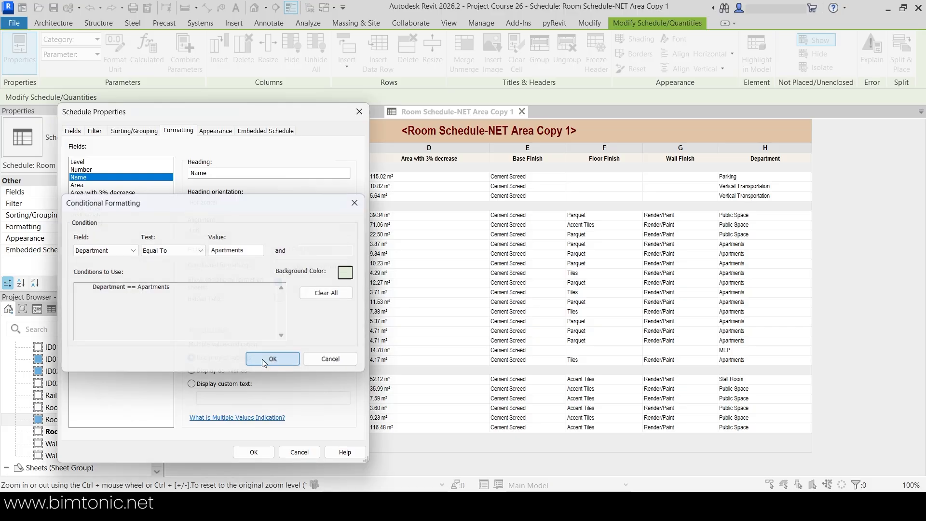
left_click(267, 360)
Step: Give the Area field a conditional format testing Department Equal To Apartments with the saved pale green background
left_click(77, 186)
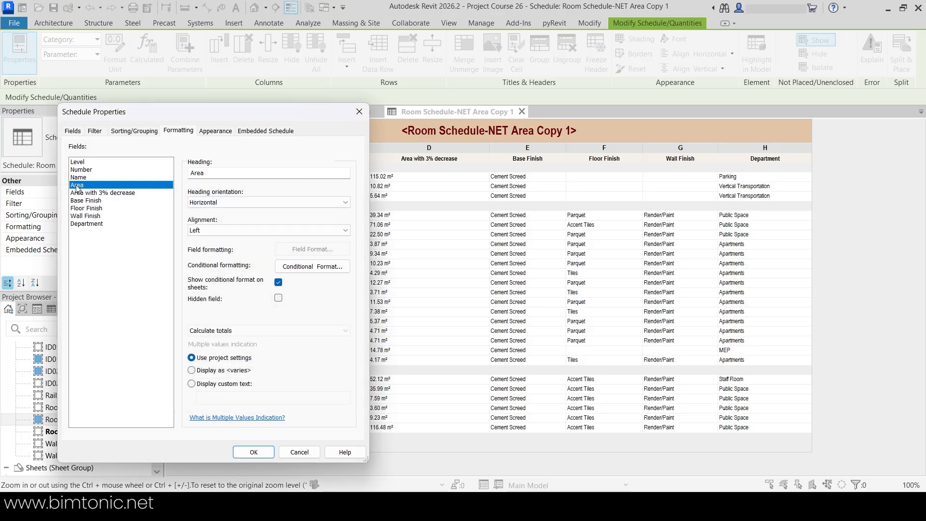
left_click(333, 268)
left_click(96, 252)
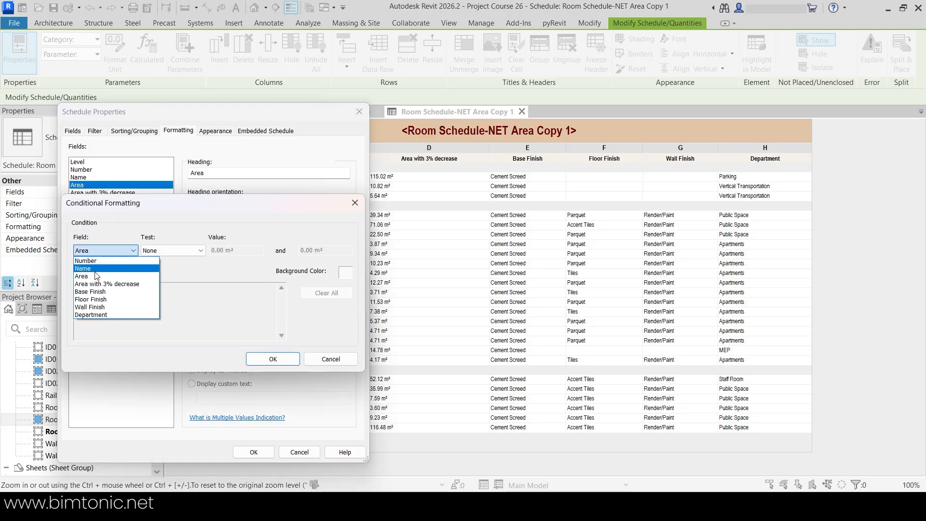
left_click(96, 315)
left_click(173, 251)
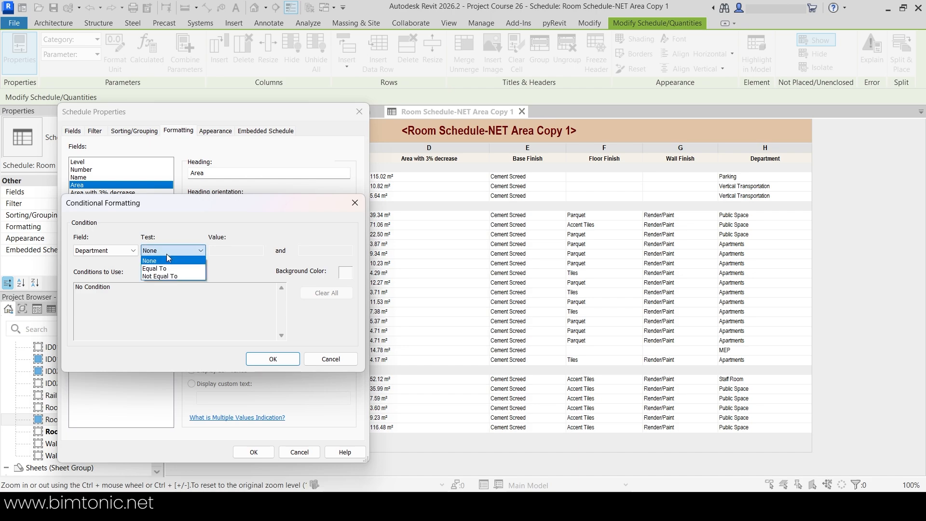
left_click(155, 261)
left_click(246, 251)
type("Apartments")
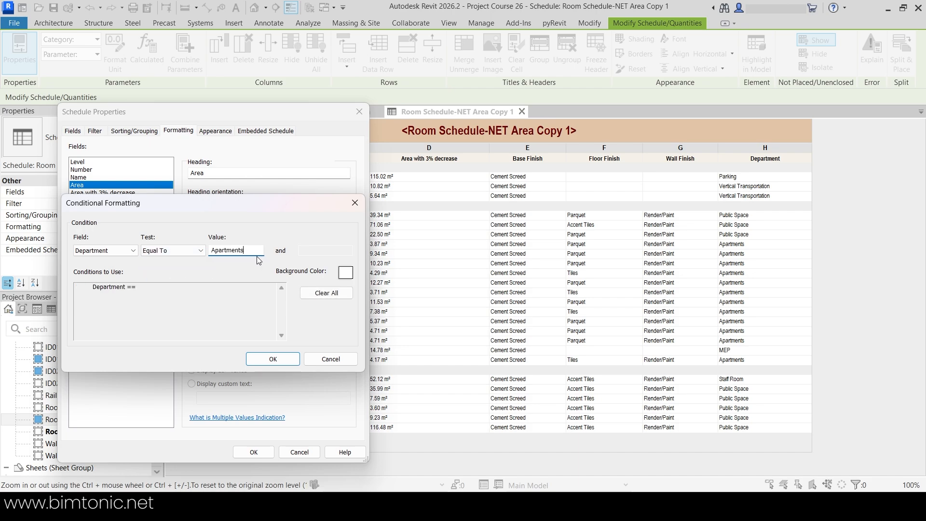
left_click(345, 273)
left_click(96, 299)
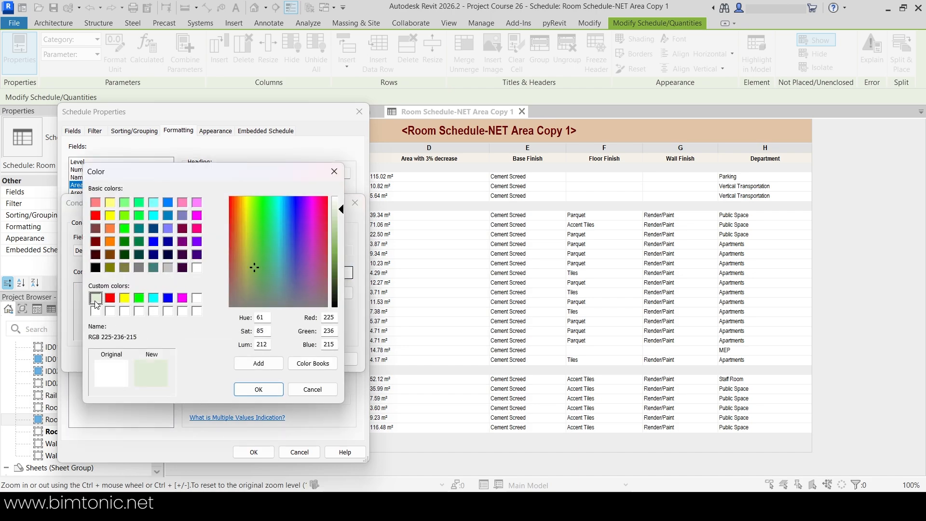
left_click(258, 389)
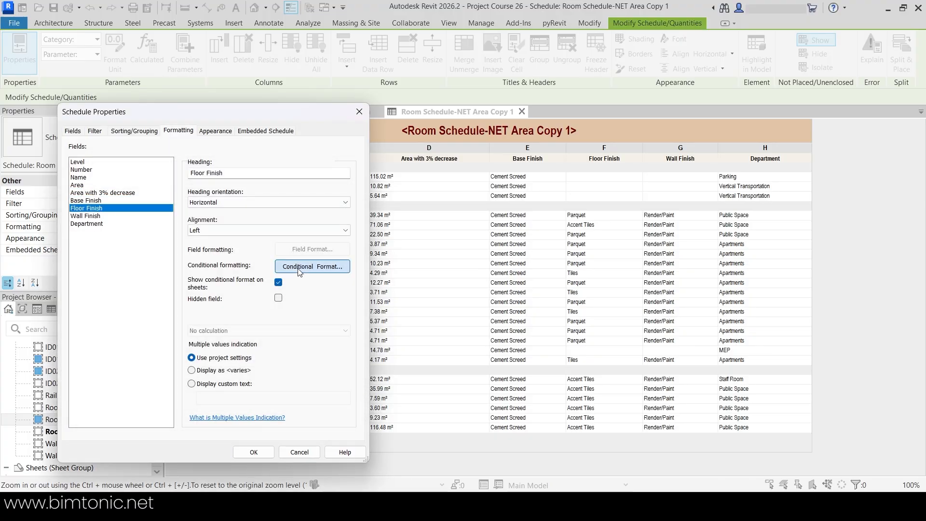
Step: Give the Floor Finish field a conditional format testing Department Equal To Apartments with the saved pale green background
left_click(298, 269)
left_click(105, 250)
left_click(97, 316)
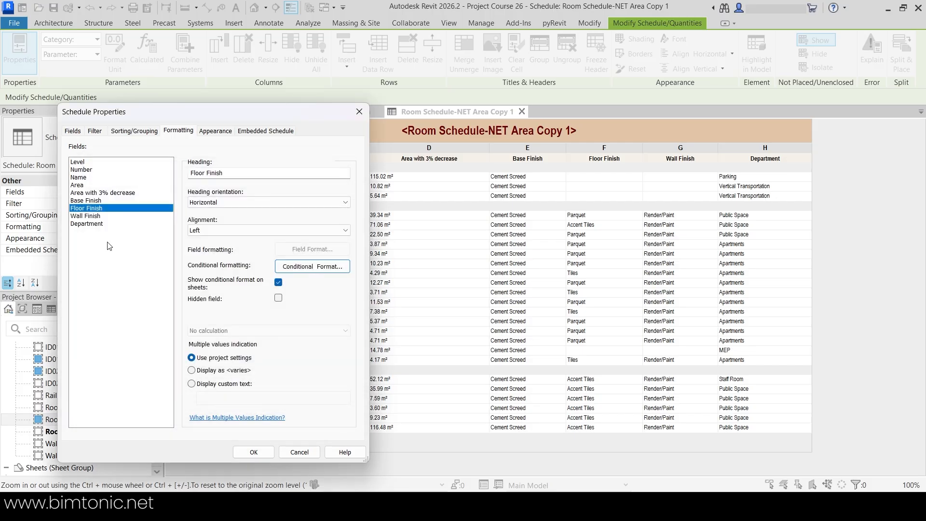
Step: Give the Wall Finish and Department fields the same Department Equal To Apartments pale green conditional format, and apply the schedule properties
left_click(326, 272)
left_click(105, 250)
left_click(172, 250)
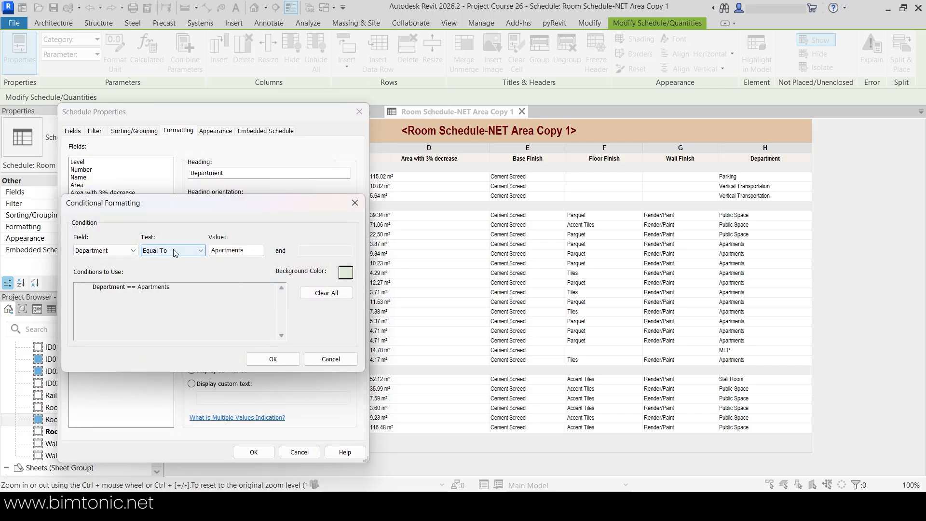
left_click(175, 252)
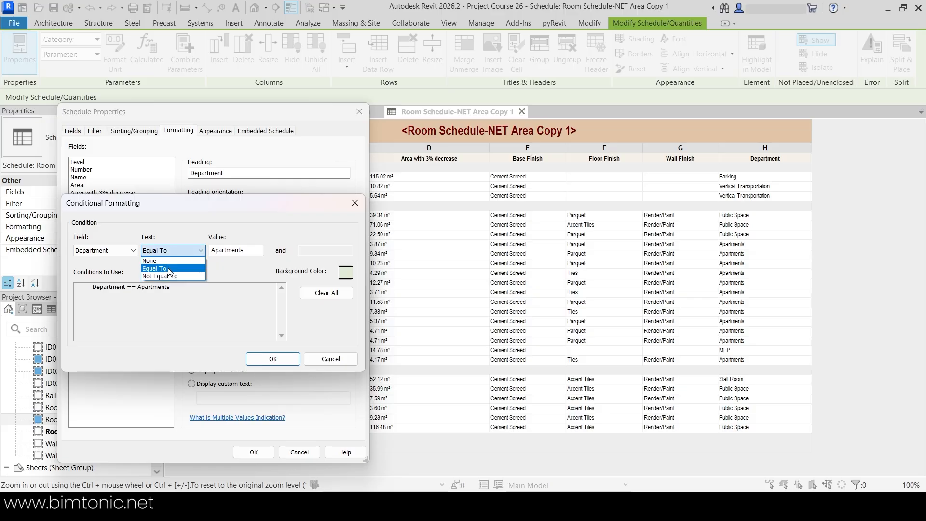
left_click(169, 269)
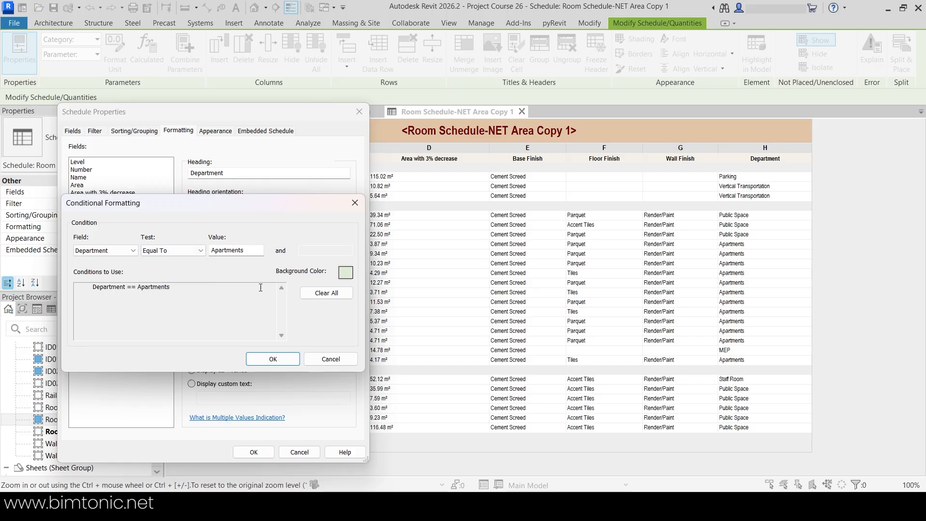
left_click(259, 361)
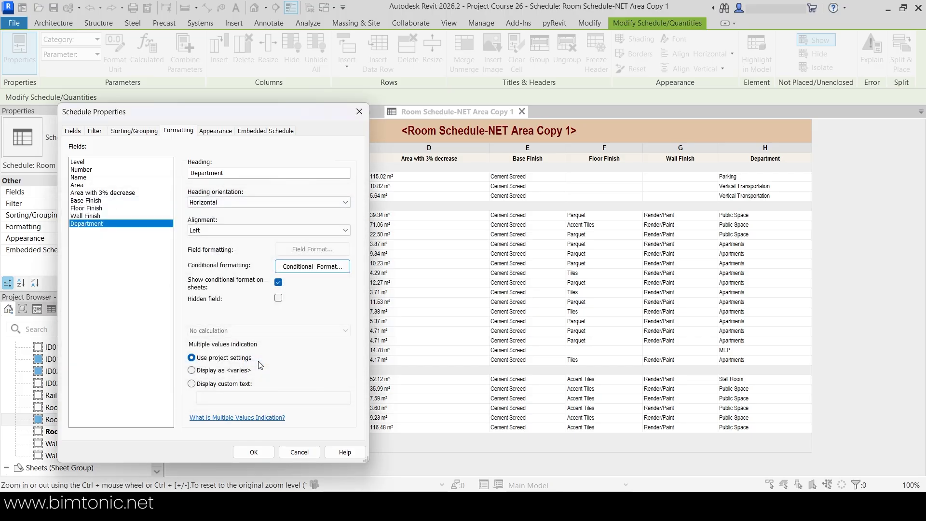
left_click(254, 452)
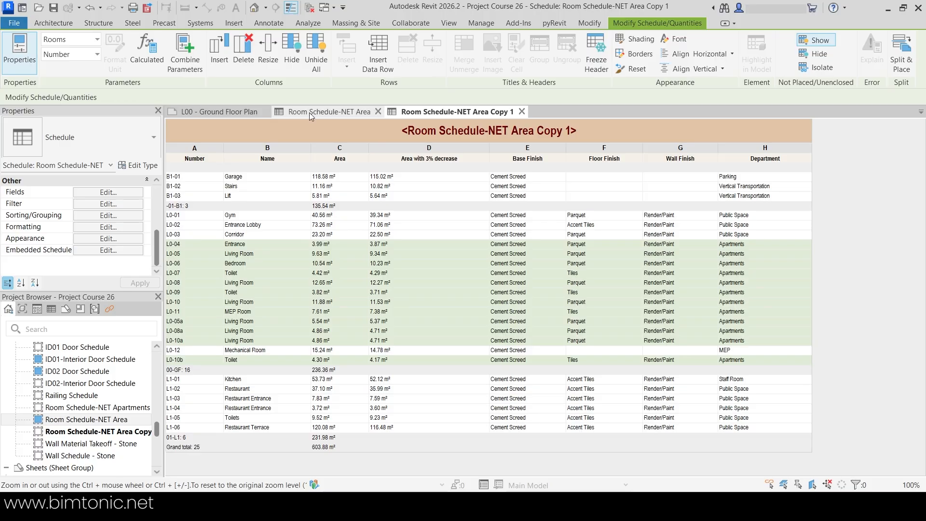
Step: Return to the original Room Schedule-NET Area and create a Lines subcategory line style named 2mm Solid Organge Line
left_click(330, 112)
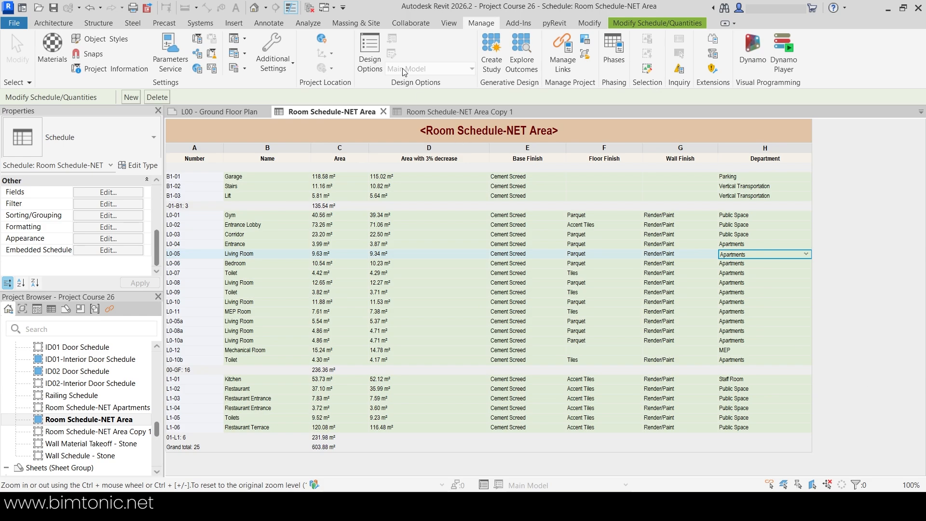
left_click(284, 70)
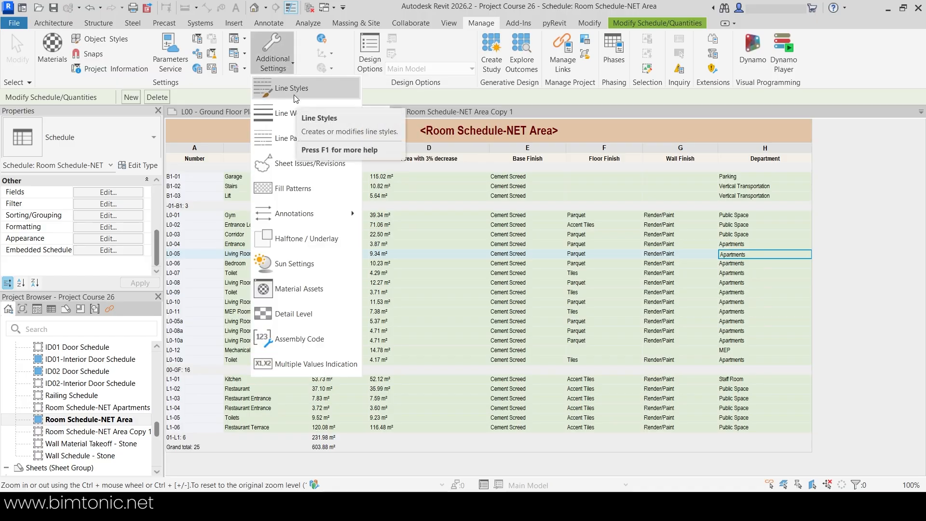
left_click(296, 97)
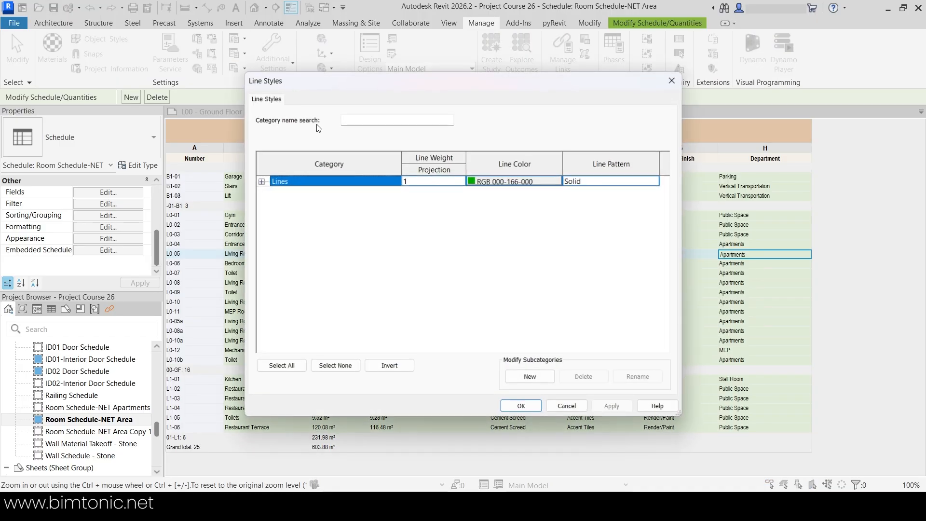
left_click(535, 378)
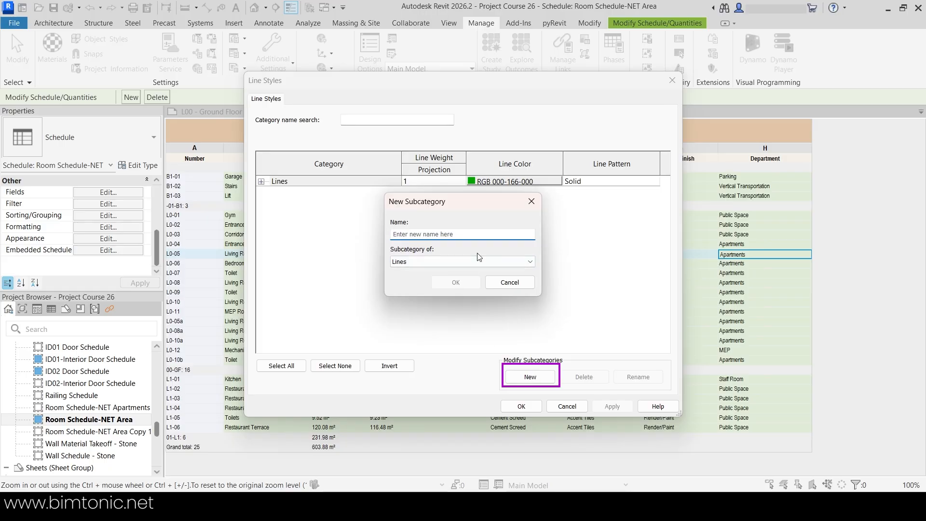
type("2mm")
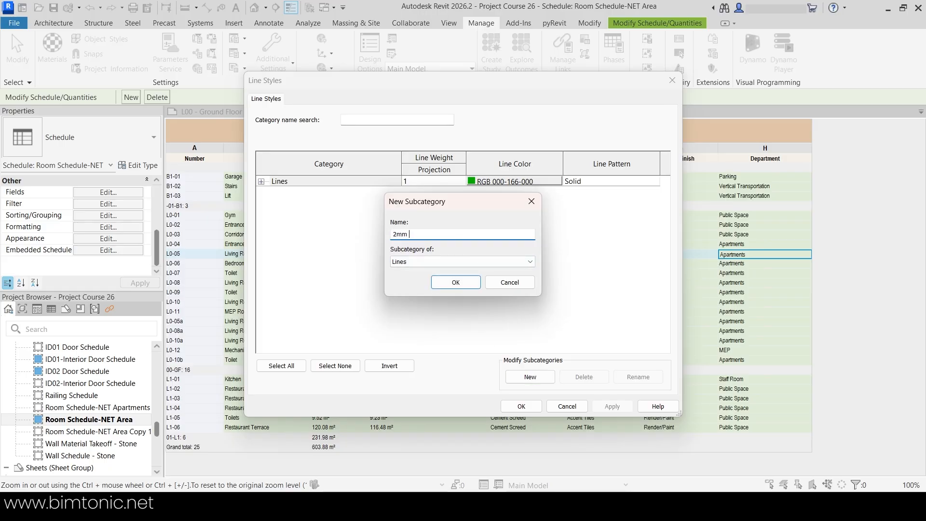
type(" Solid Organge Line")
key("Return")
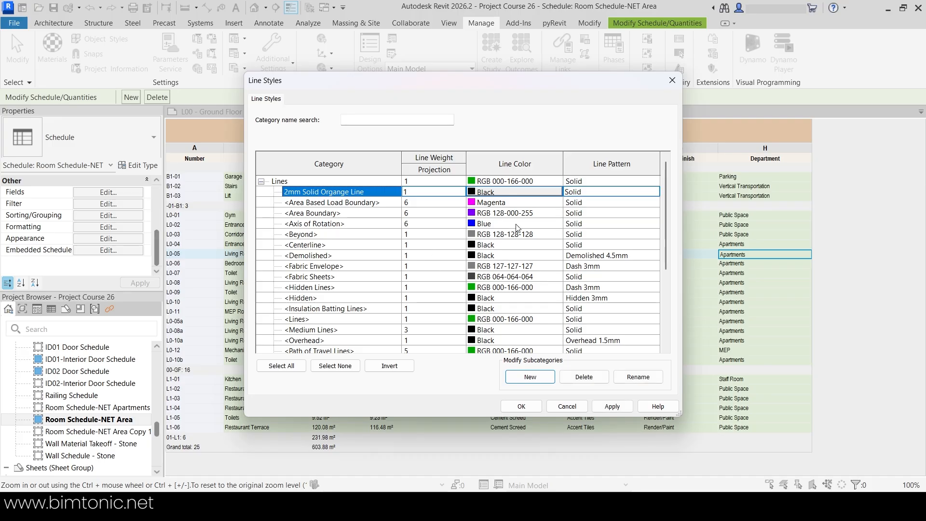
Step: Set the new line style's projection weight to 2 and its color to dark red RGB 160-044-031, and save the line styles
left_click(449, 192)
type("2")
left_click(523, 192)
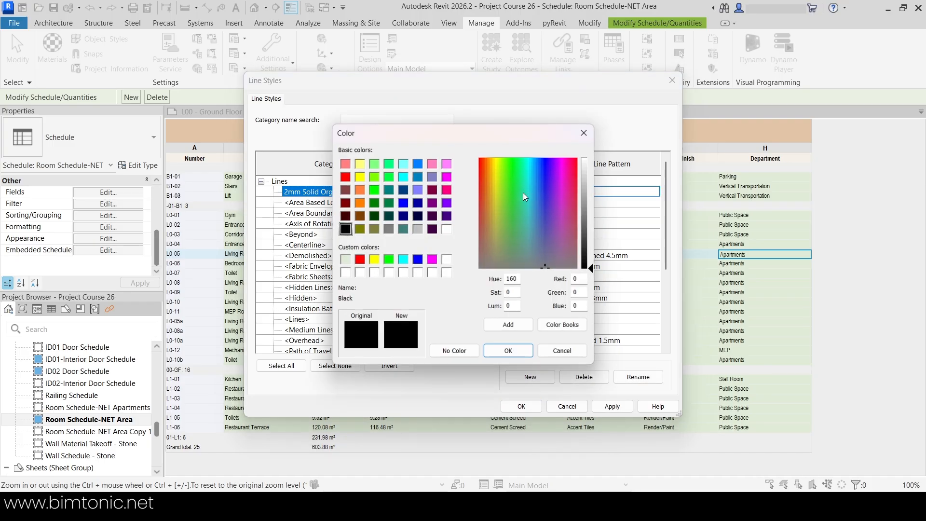
left_click(344, 191)
left_click(482, 195)
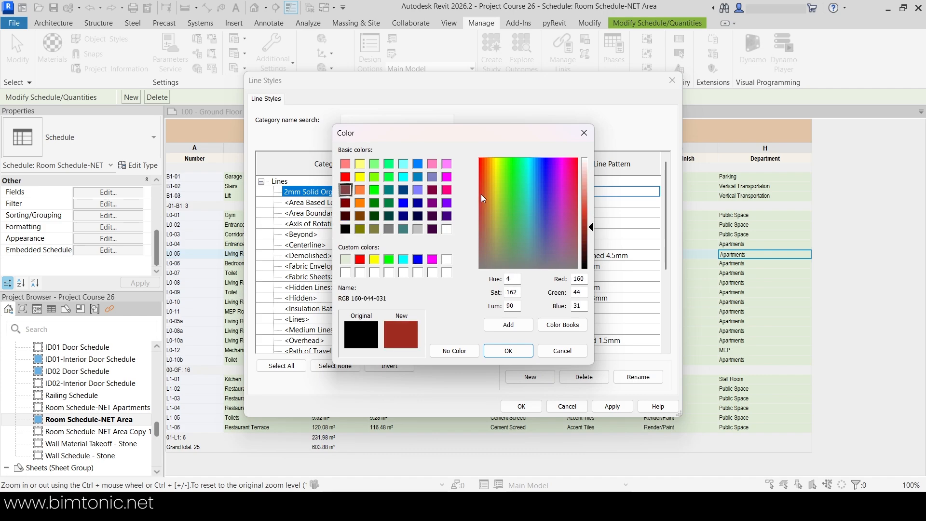
left_click(513, 355)
left_click(533, 407)
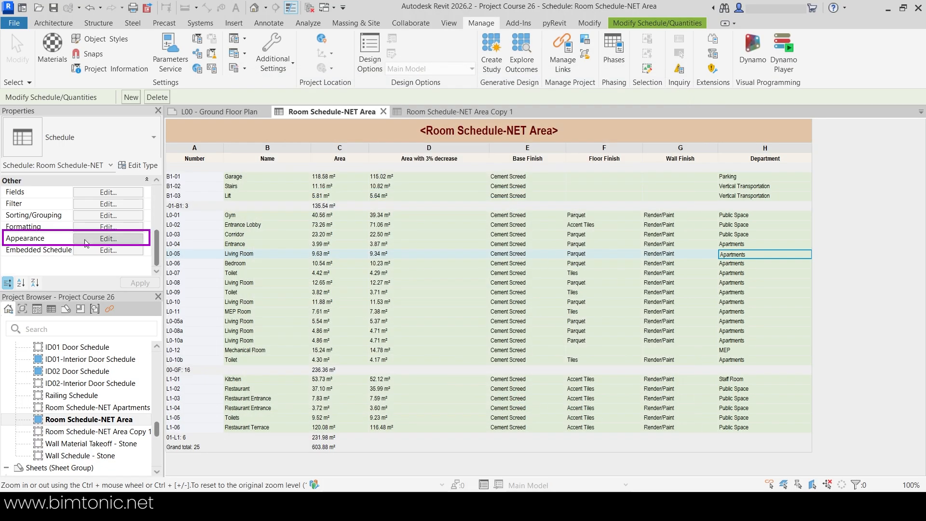
Step: Set the Room Schedule-NET Area grid lines to the 2mm Solid Organge Line style and switch to L00 - Ground Floor Plan
left_click(107, 239)
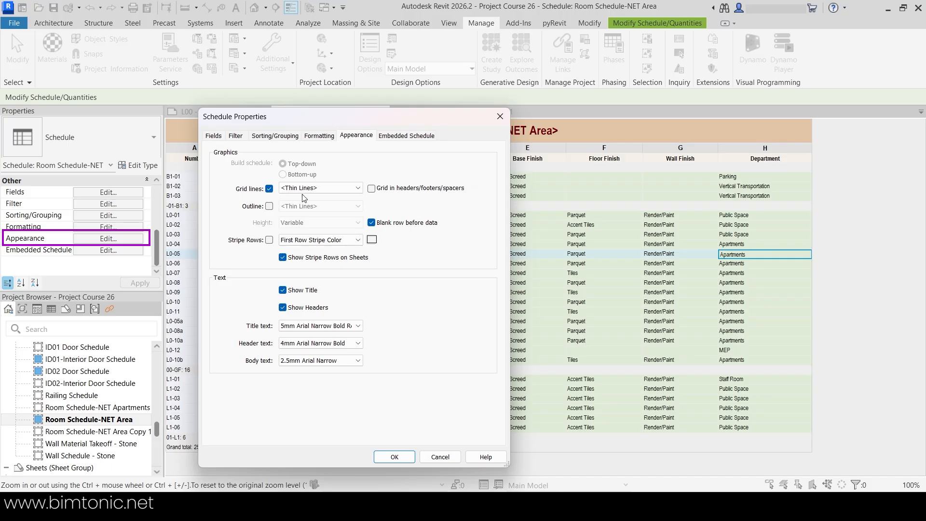
left_click(306, 191)
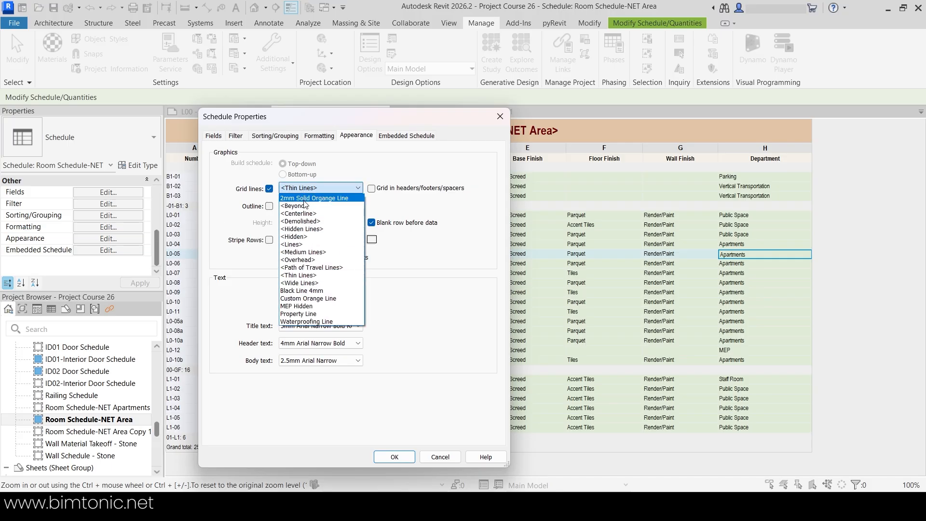
left_click(303, 199)
left_click(394, 457)
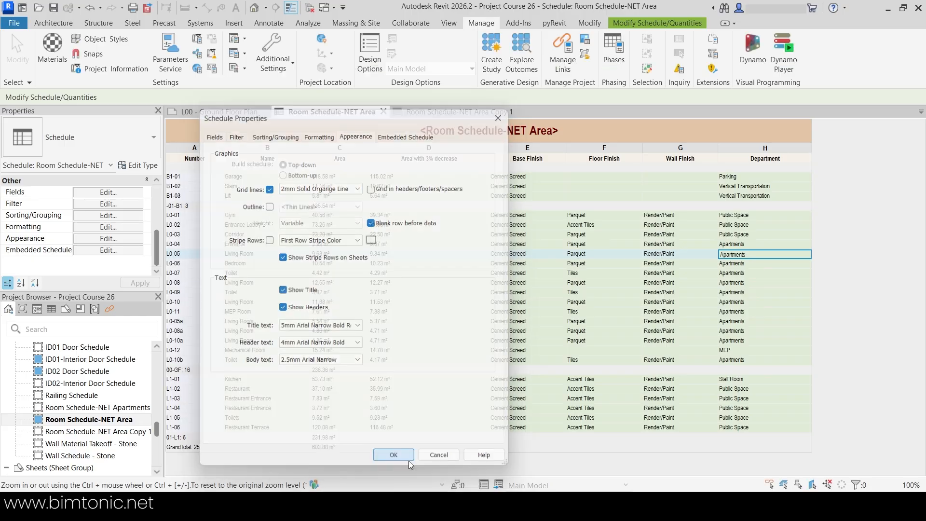
left_click(236, 114)
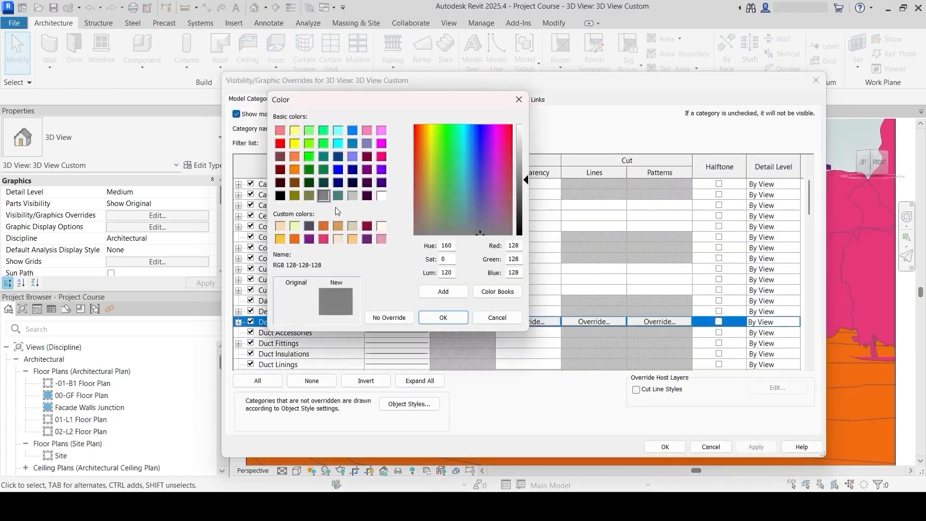
left_click(334, 207)
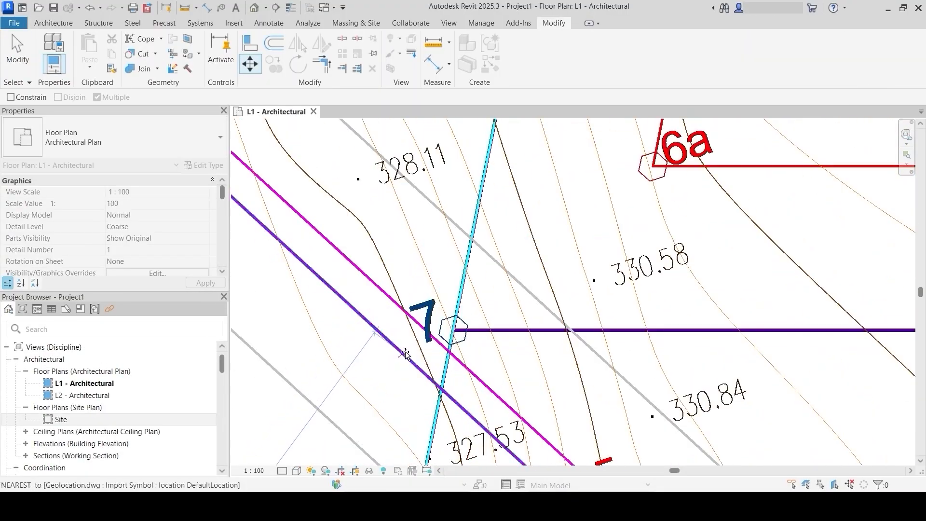
left_click(521, 307)
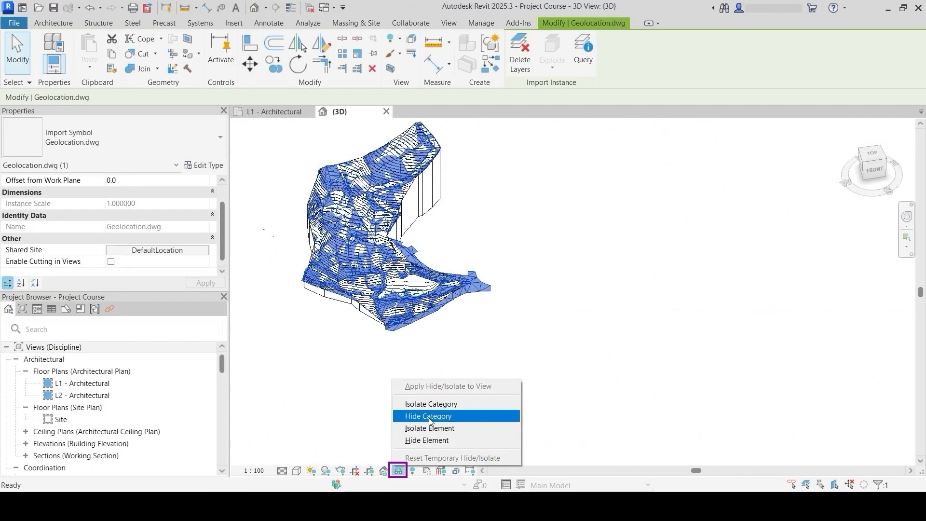
left_click(431, 416)
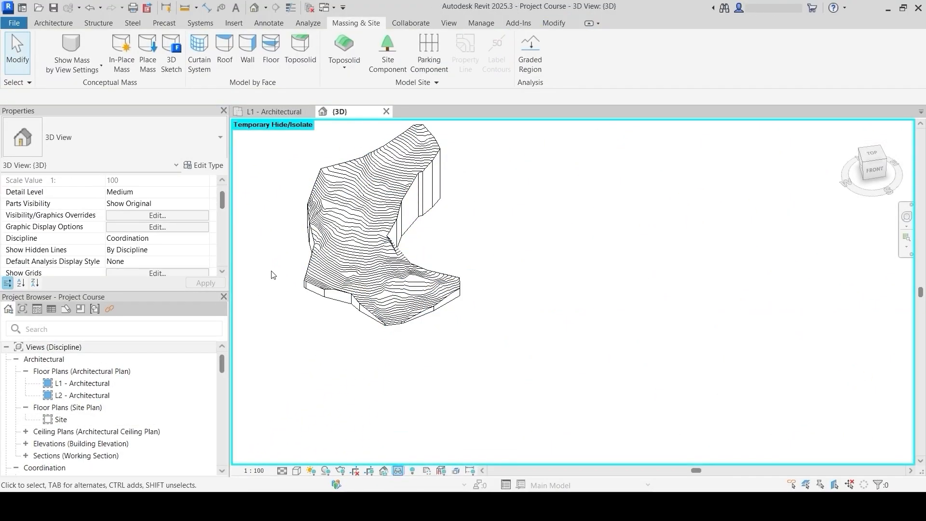
middle_click_drag(274, 275, 293, 325, "shift")
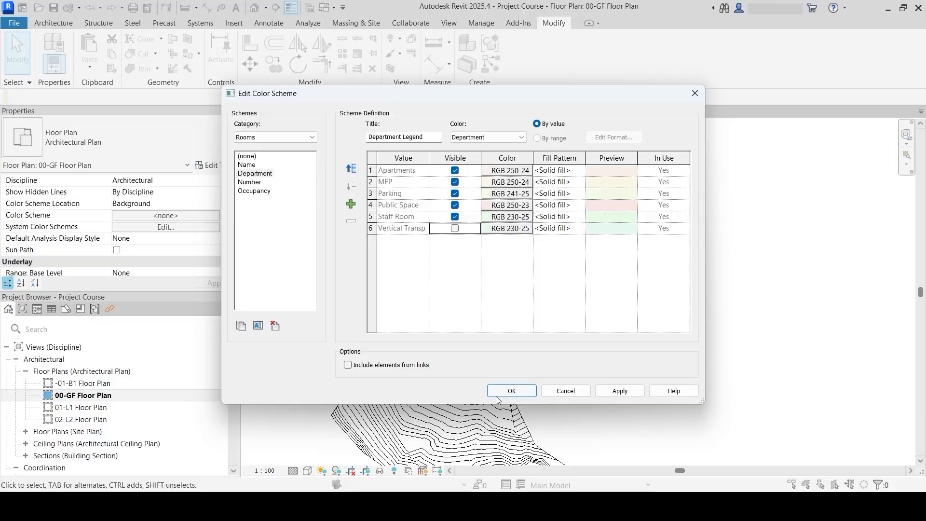
left_click(496, 396)
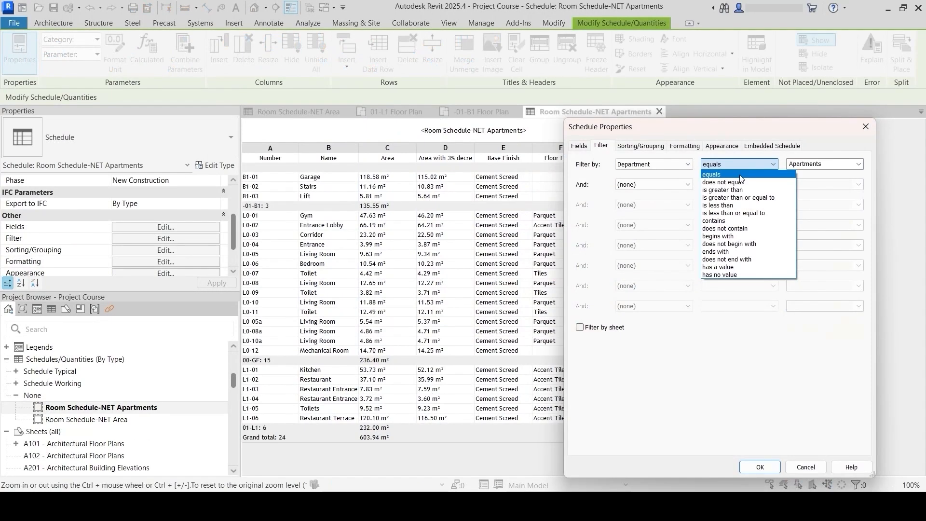
left_click(742, 174)
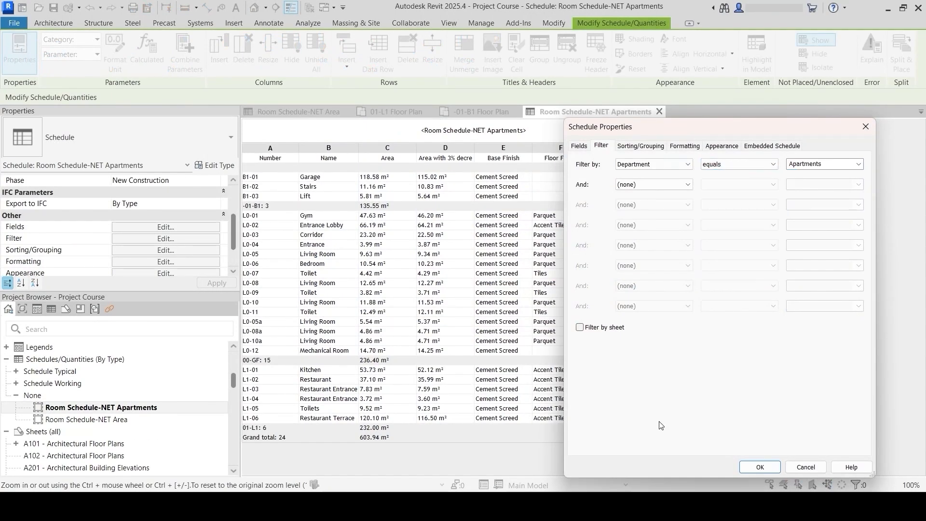
left_click(760, 467)
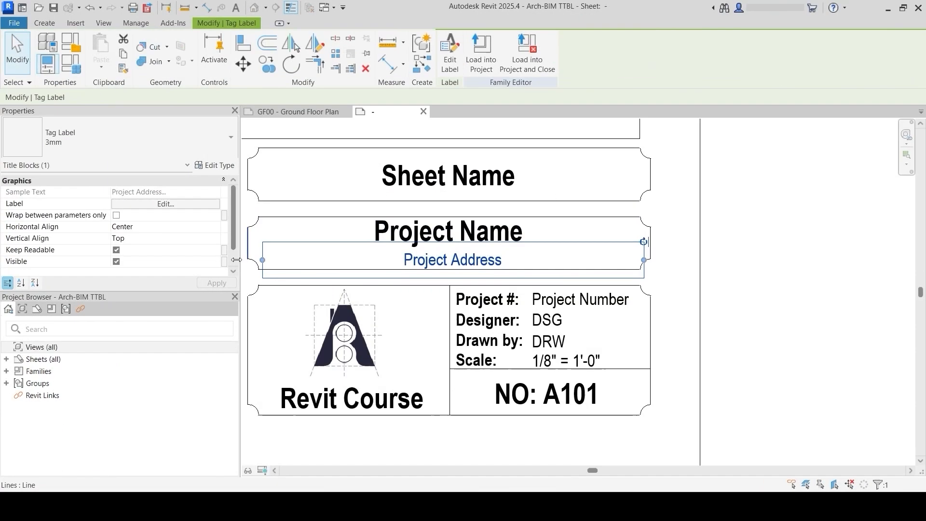
left_click(481, 53)
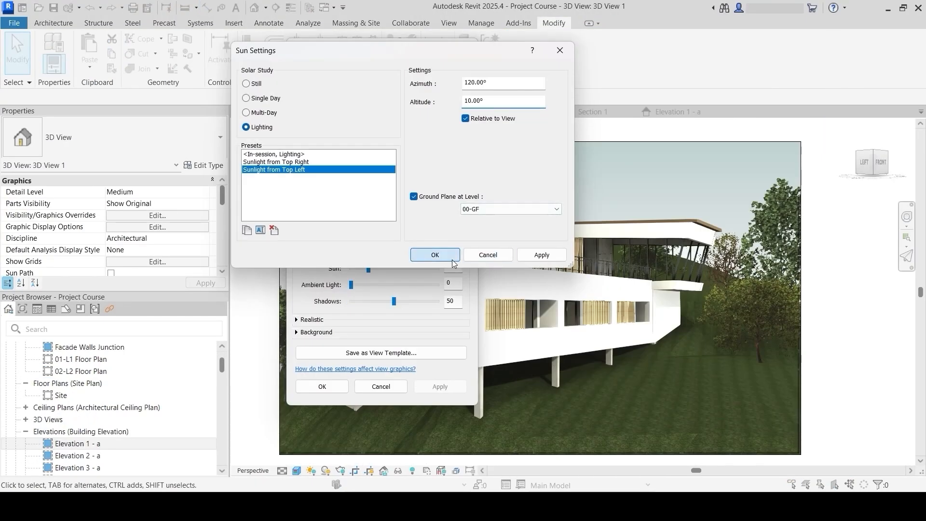
left_click(435, 255)
left_click(322, 387)
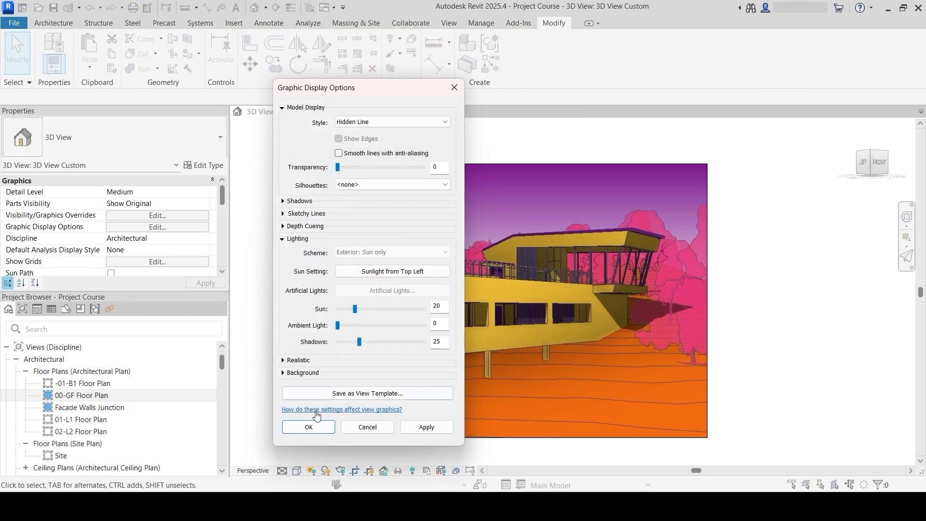
left_click(313, 427)
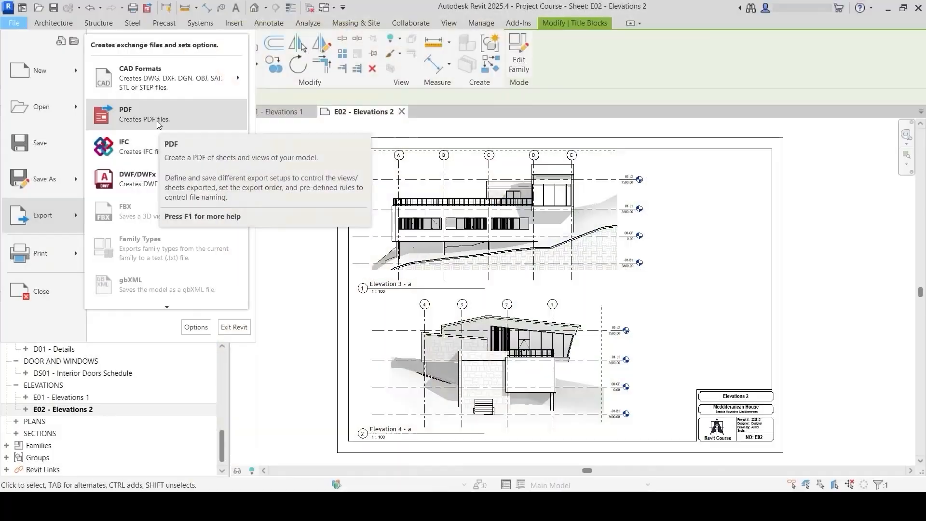
left_click(111, 116)
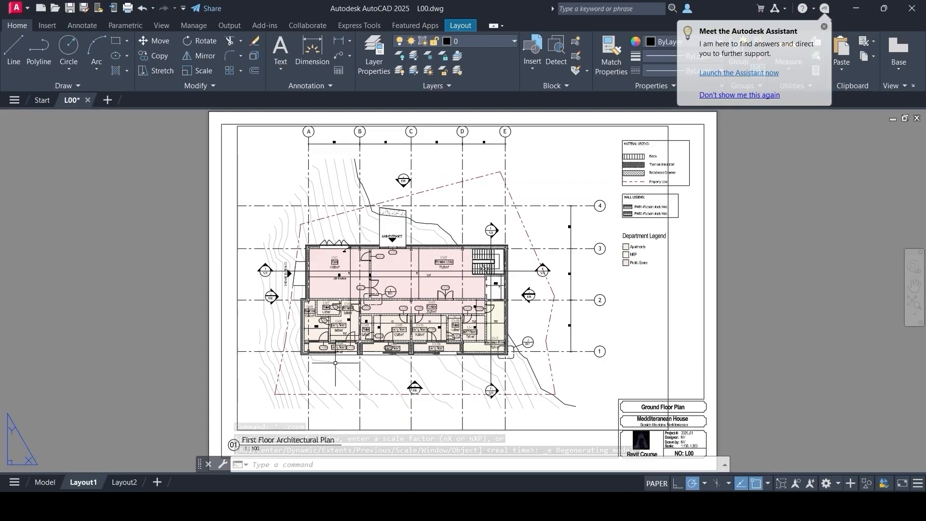
scroll(337, 315, "up", 3)
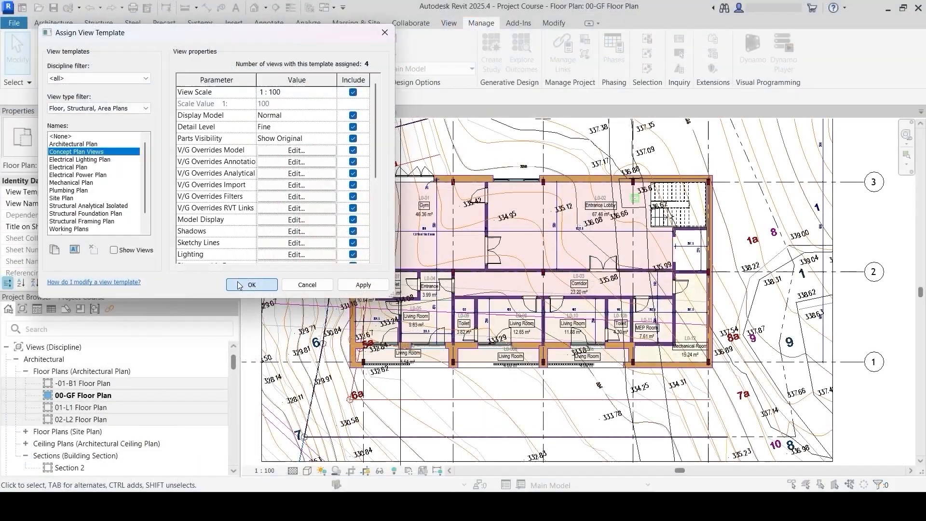
left_click(250, 285)
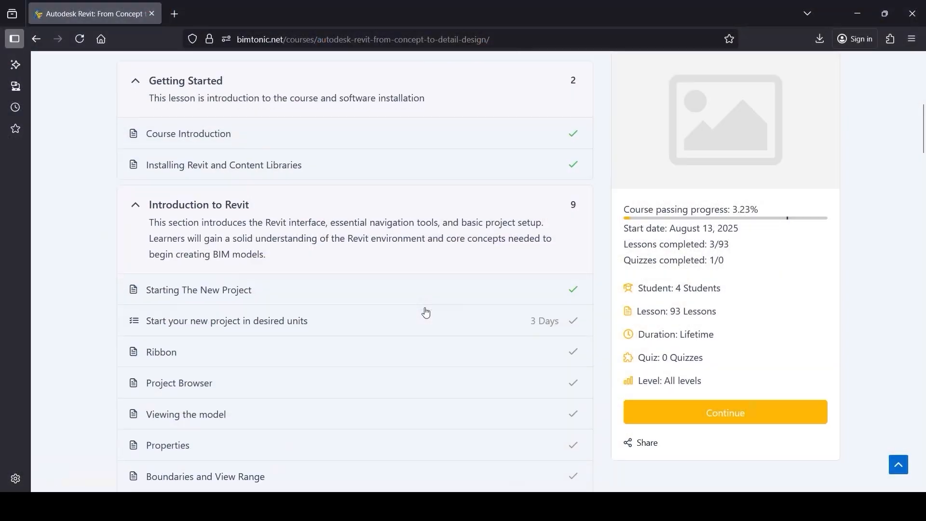
Step: On the bimtonic.net course site, complete the Curtain Walls Joins and Slanted Curtain Walls lesson and start the assignment about desired project units
scroll(426, 313, "down", 10)
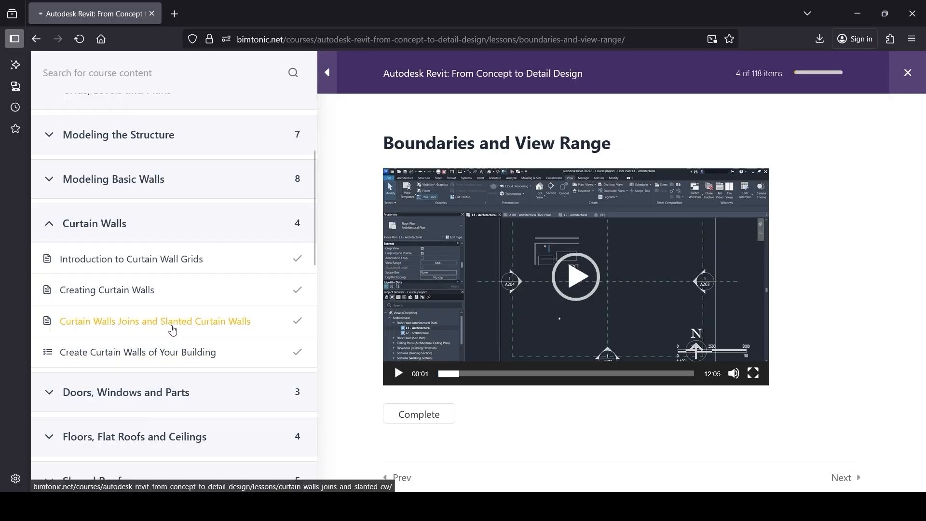
left_click(171, 322)
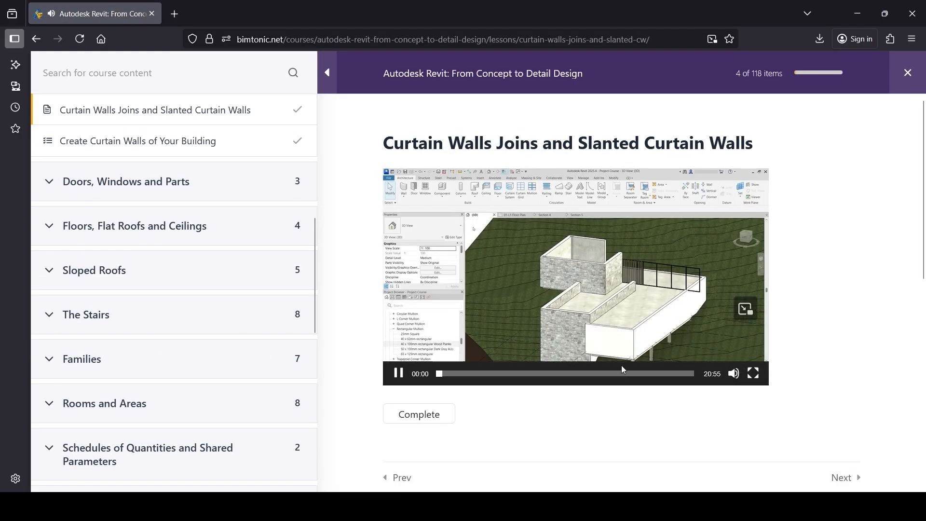
left_click(408, 414)
left_click(623, 318)
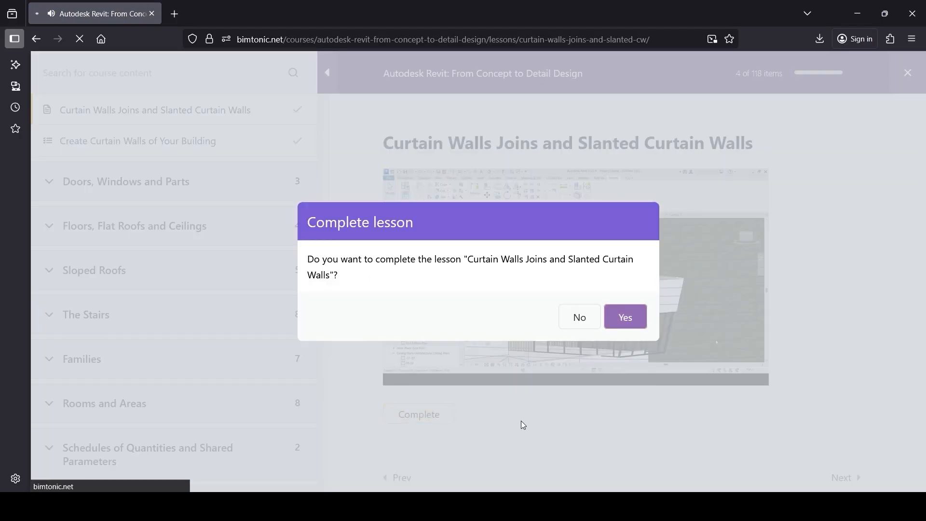
left_click(434, 302)
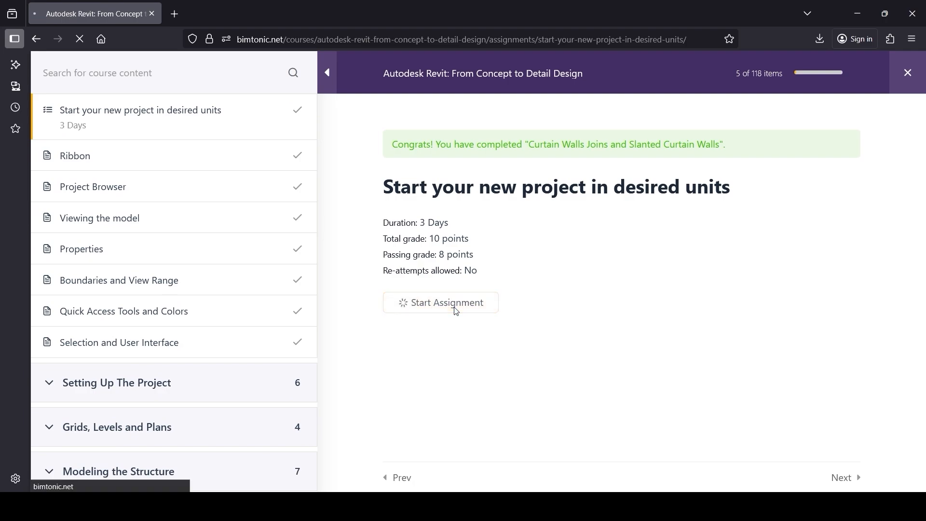